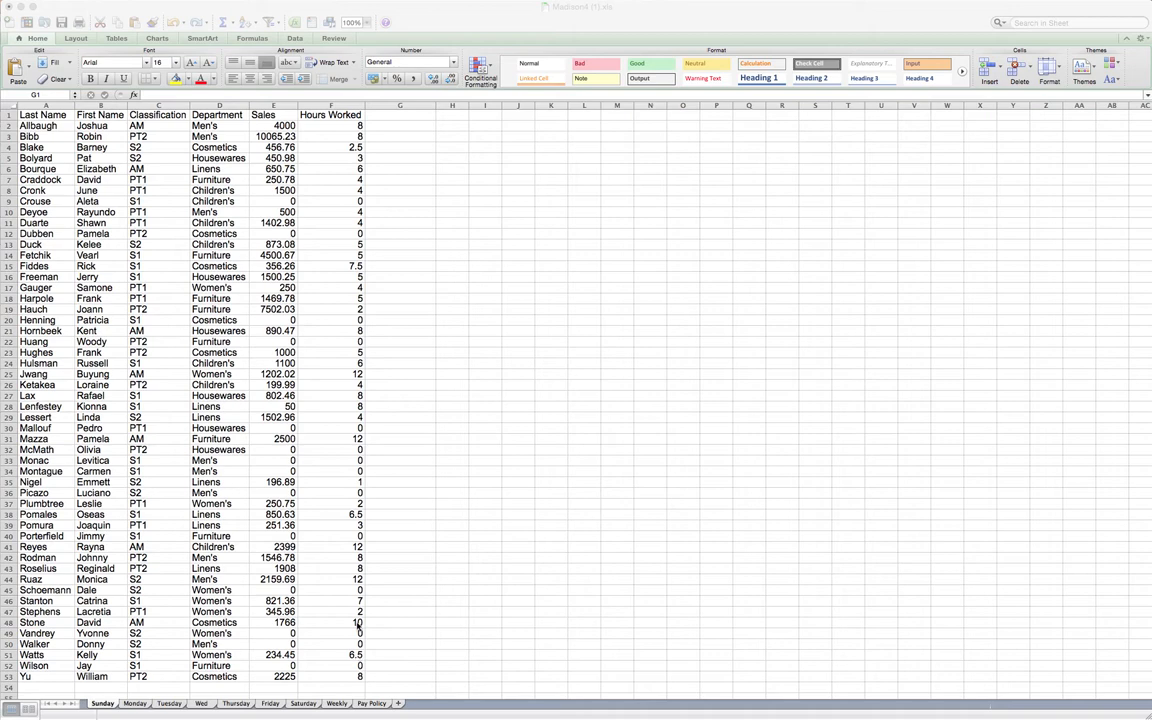
Step: Examine the Monday and Weekly sheets and the sales codes and titles in the Pay Policy table
left_click(137, 705)
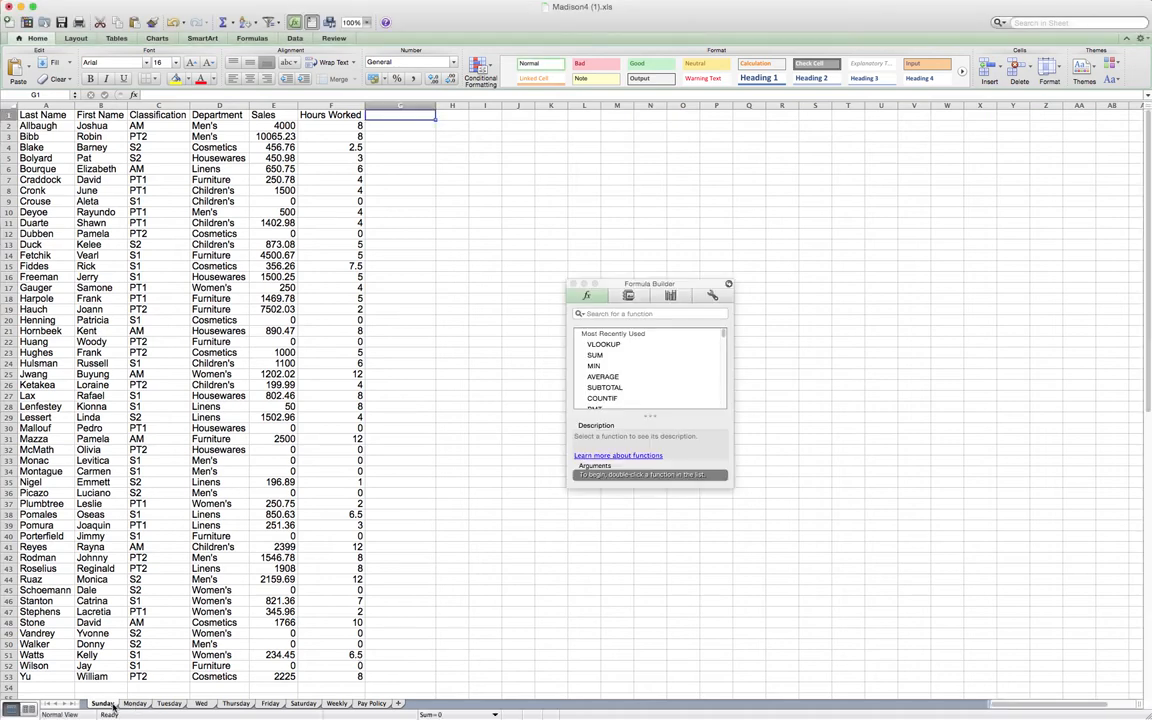
left_click(136, 704)
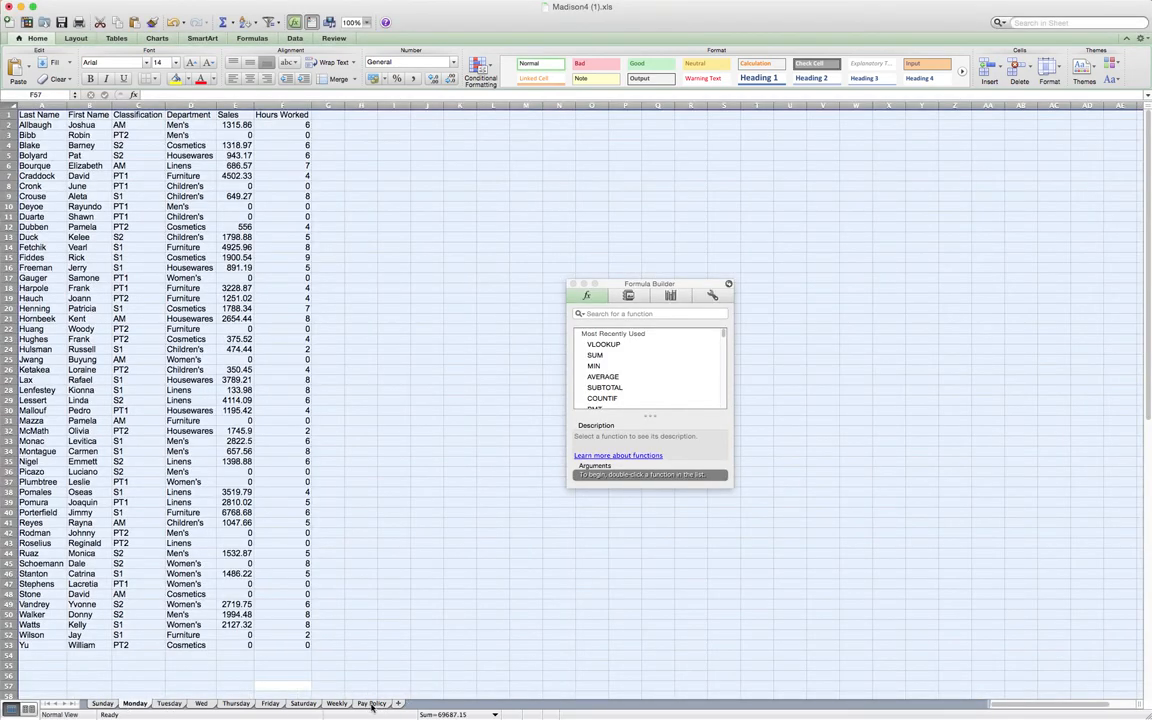
left_click(373, 704)
left_click(338, 704)
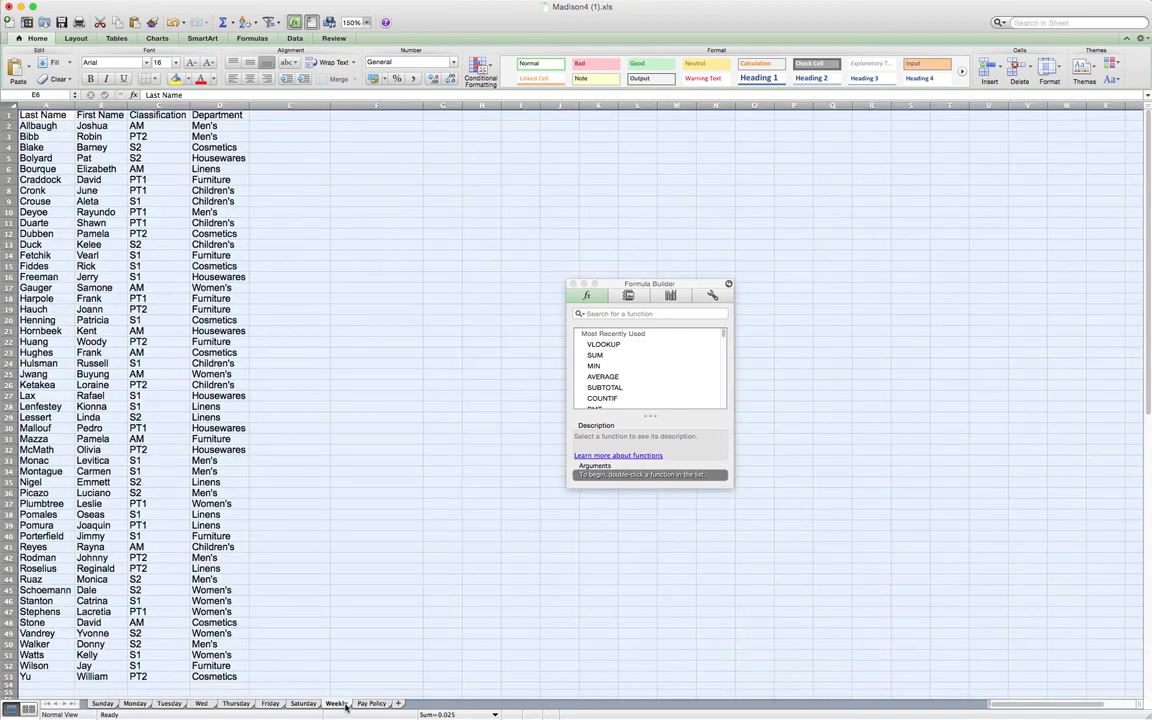
left_click(373, 704)
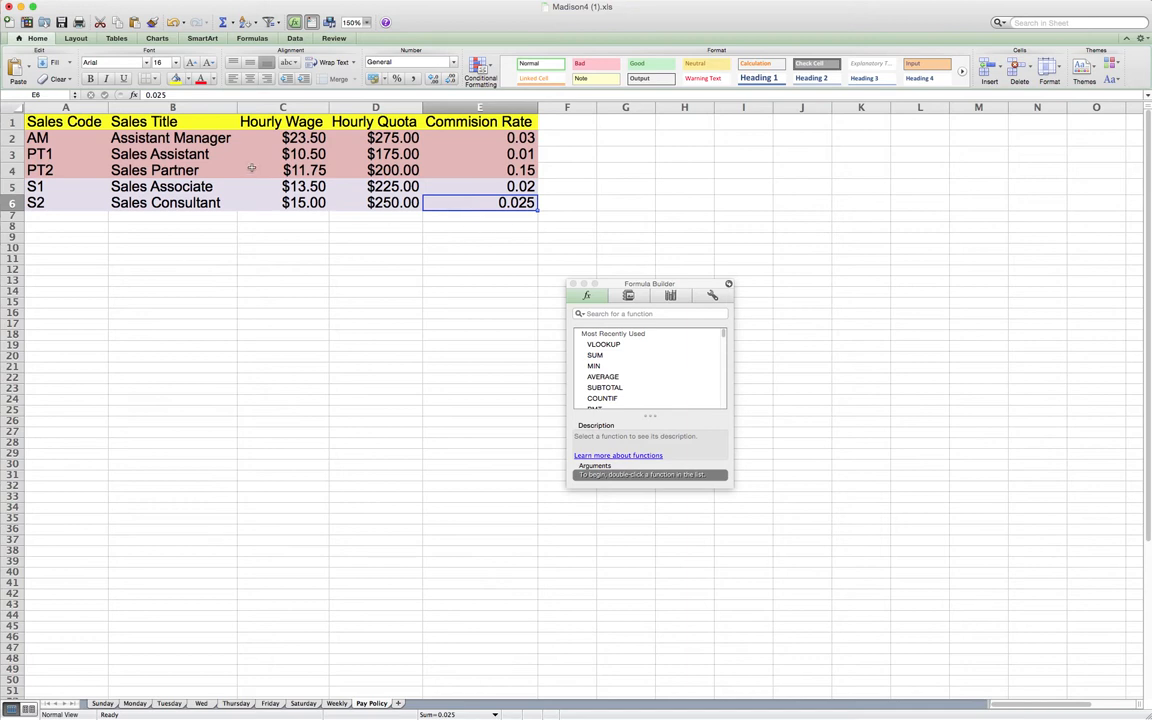
left_click(89, 141)
left_click(115, 130)
left_click(142, 156)
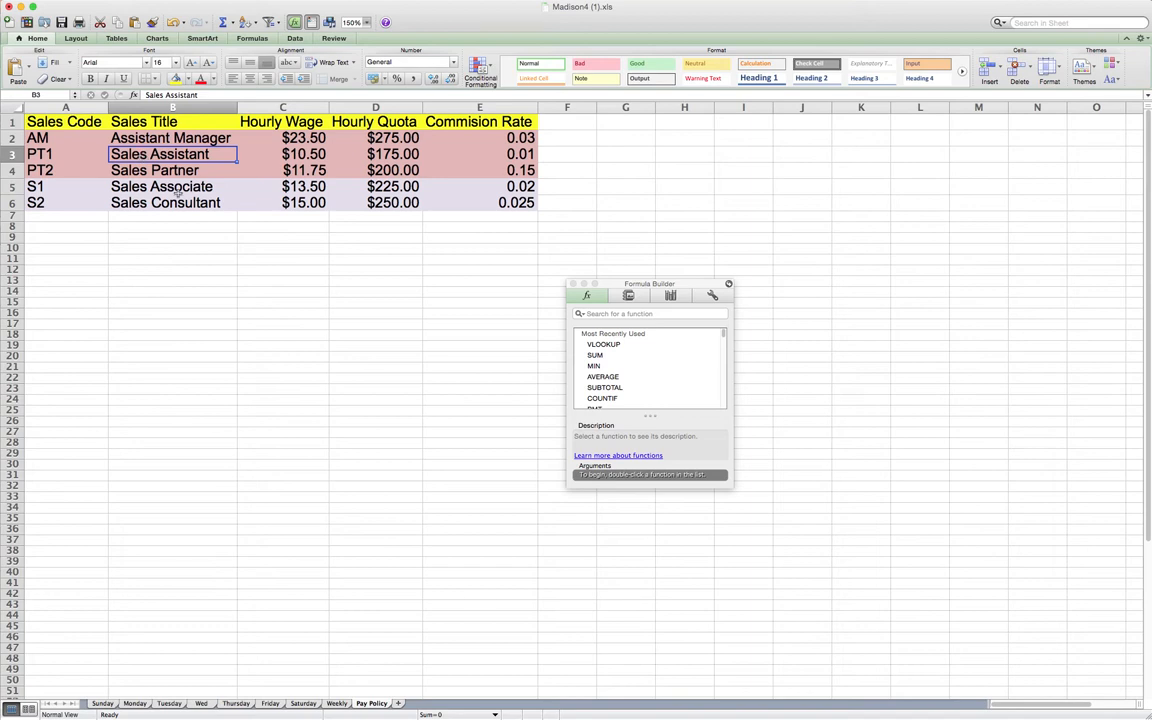
left_click_drag(50, 202, 45, 128)
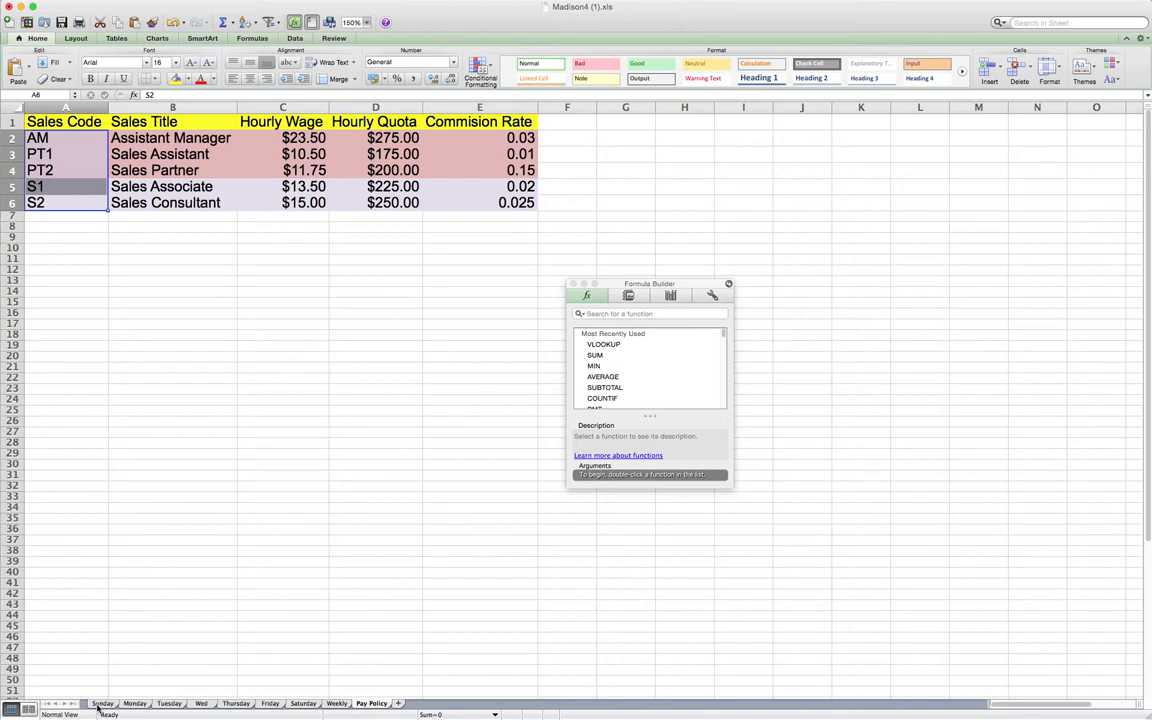
left_click(340, 705)
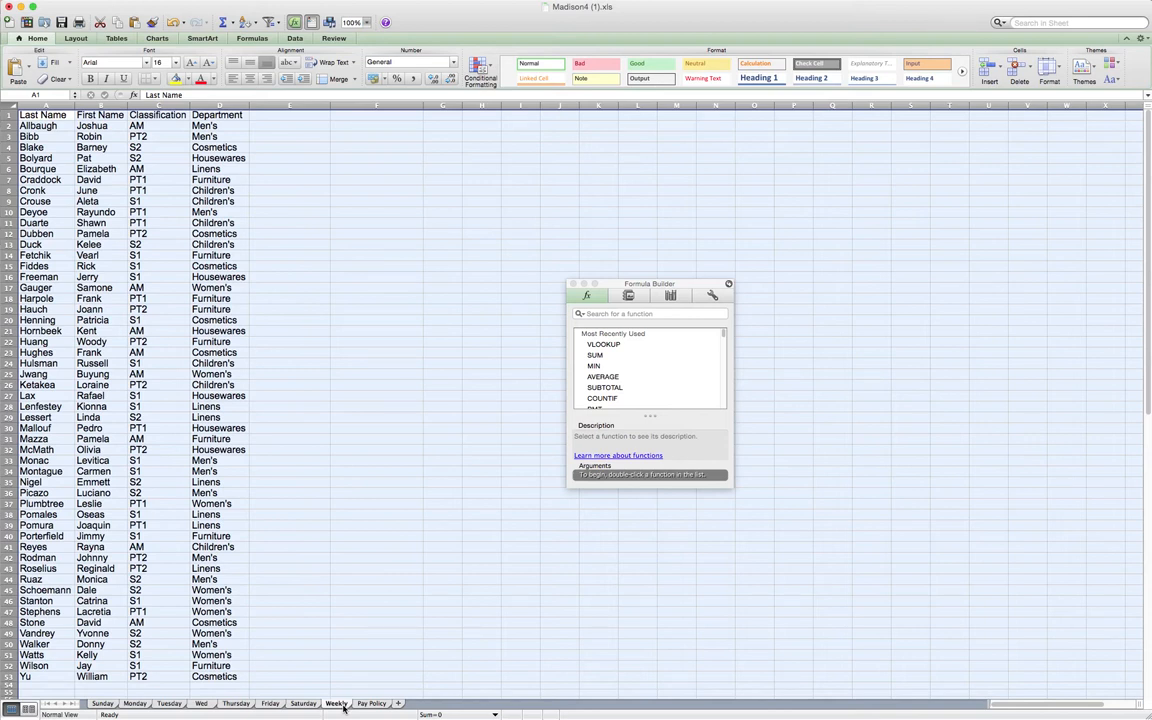
Step: Add the column header "Daily Base Pay" in cell G1 of the Sunday sheet
left_click(102, 703)
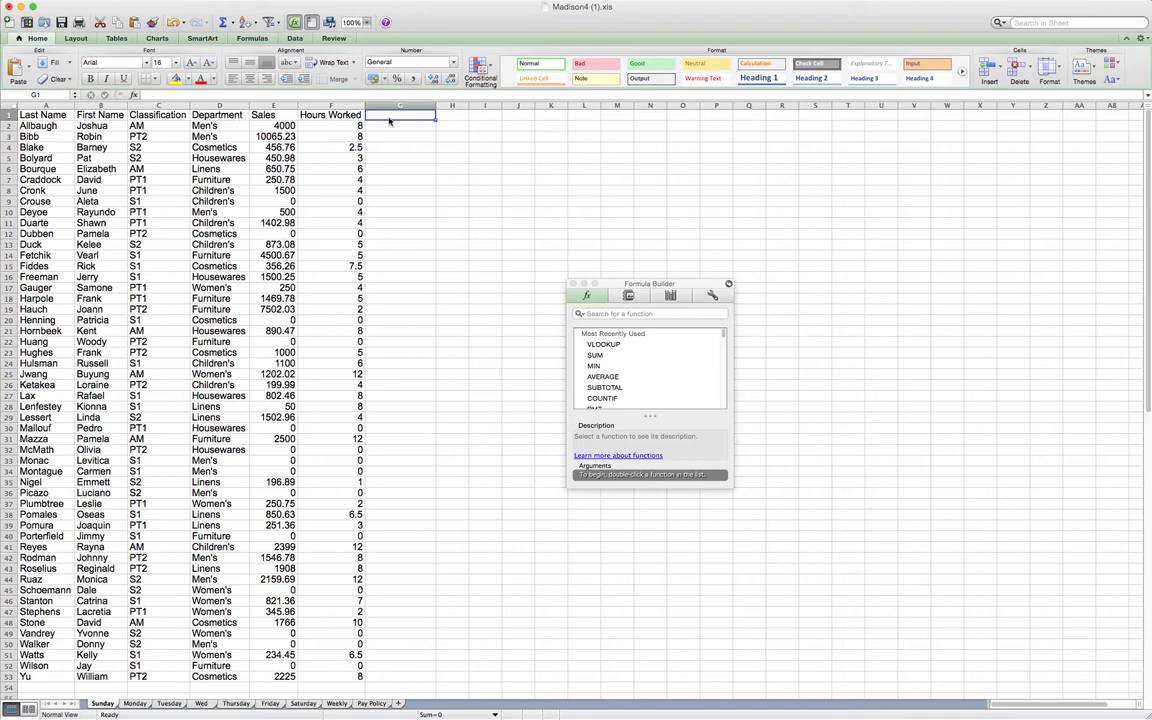
type("D")
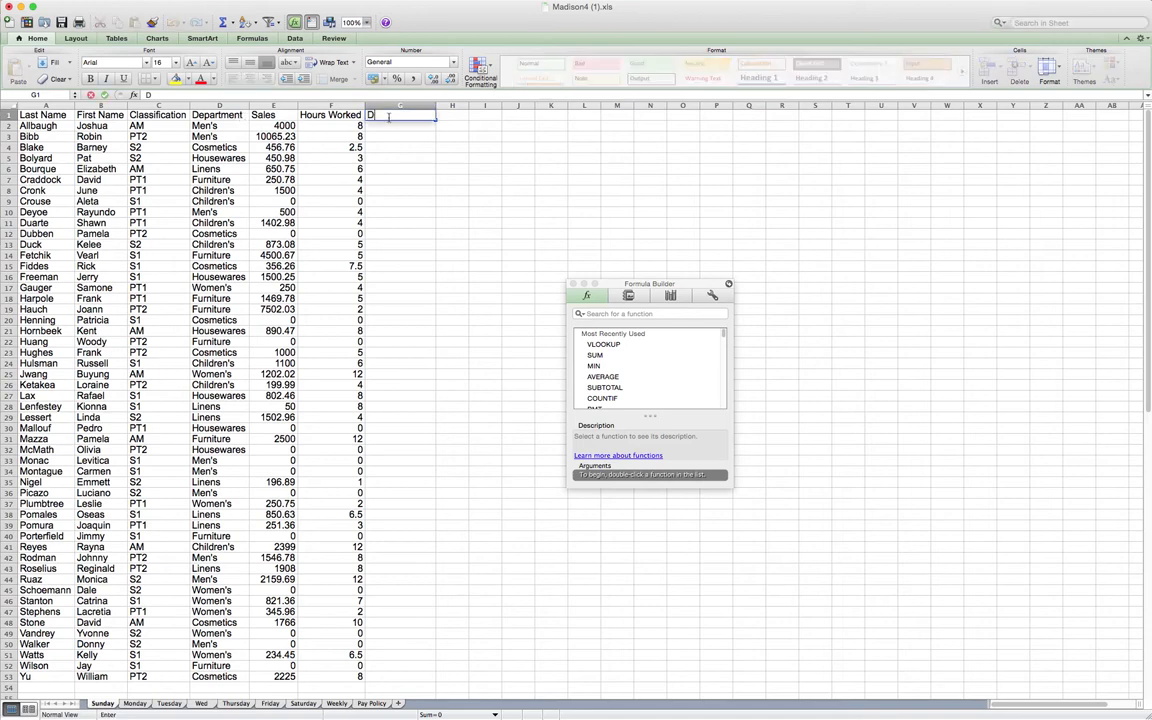
type("aily Base Pay")
key("Return")
Step: Check the first employee's hours and classification on the Sunday sheet against the matching hourly wage in Pay Policy
left_click(305, 126)
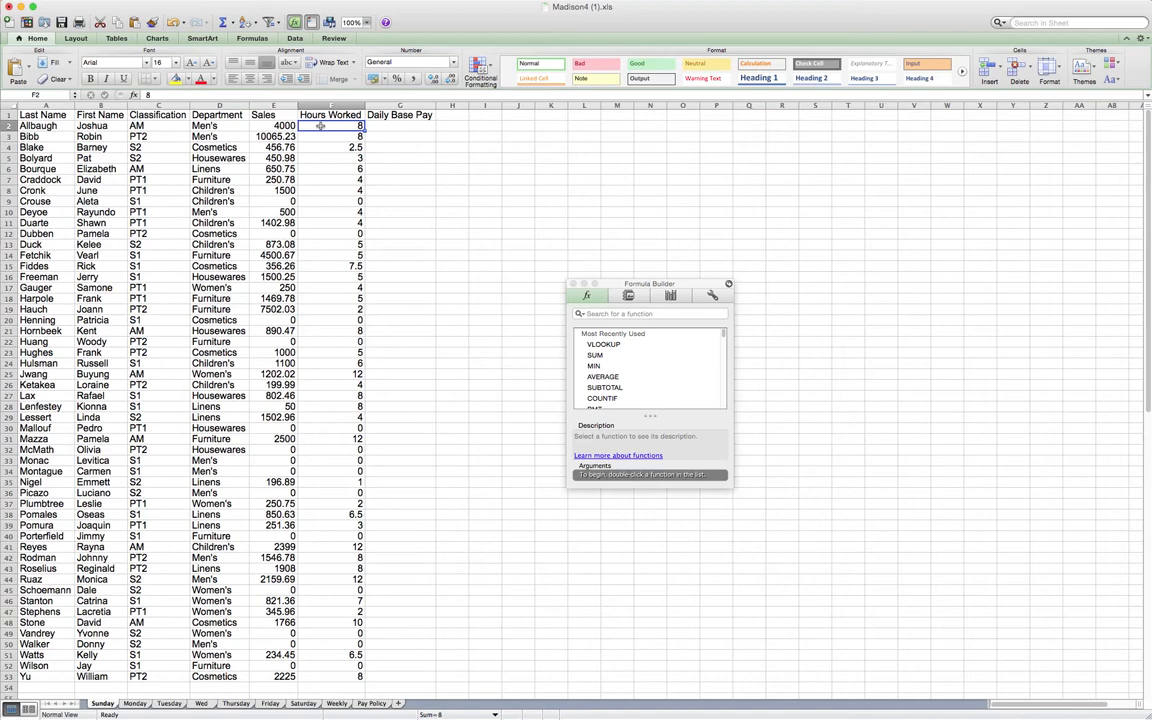
left_click(140, 125)
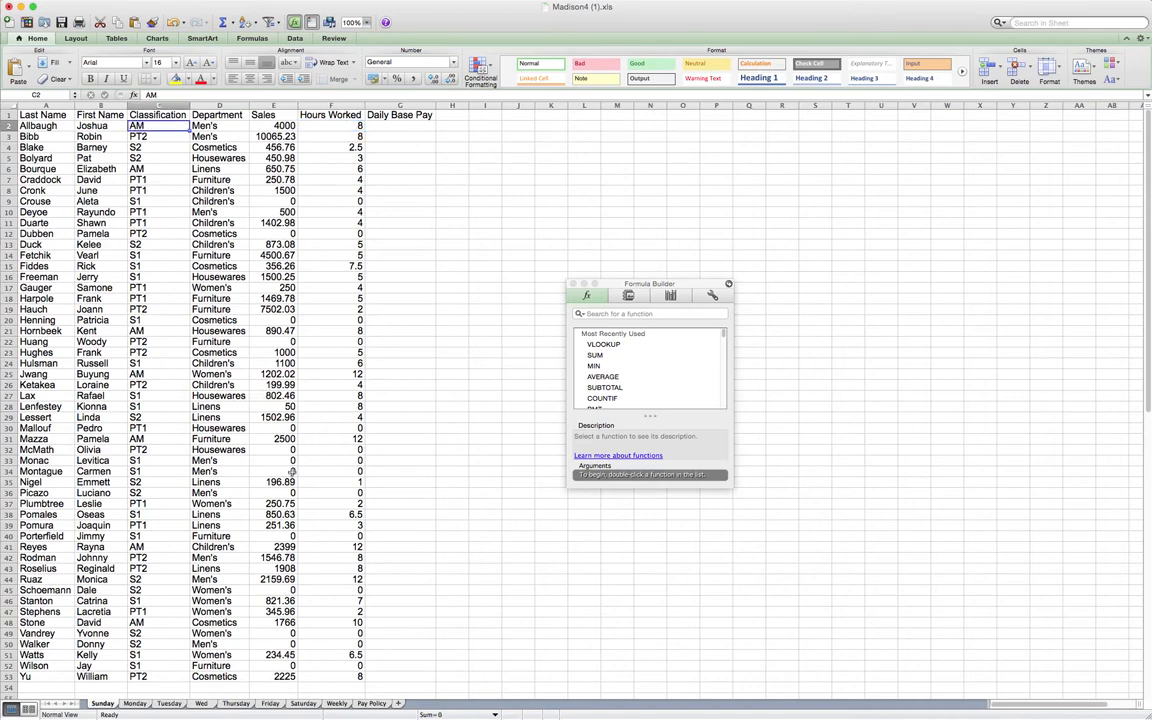
left_click(371, 703)
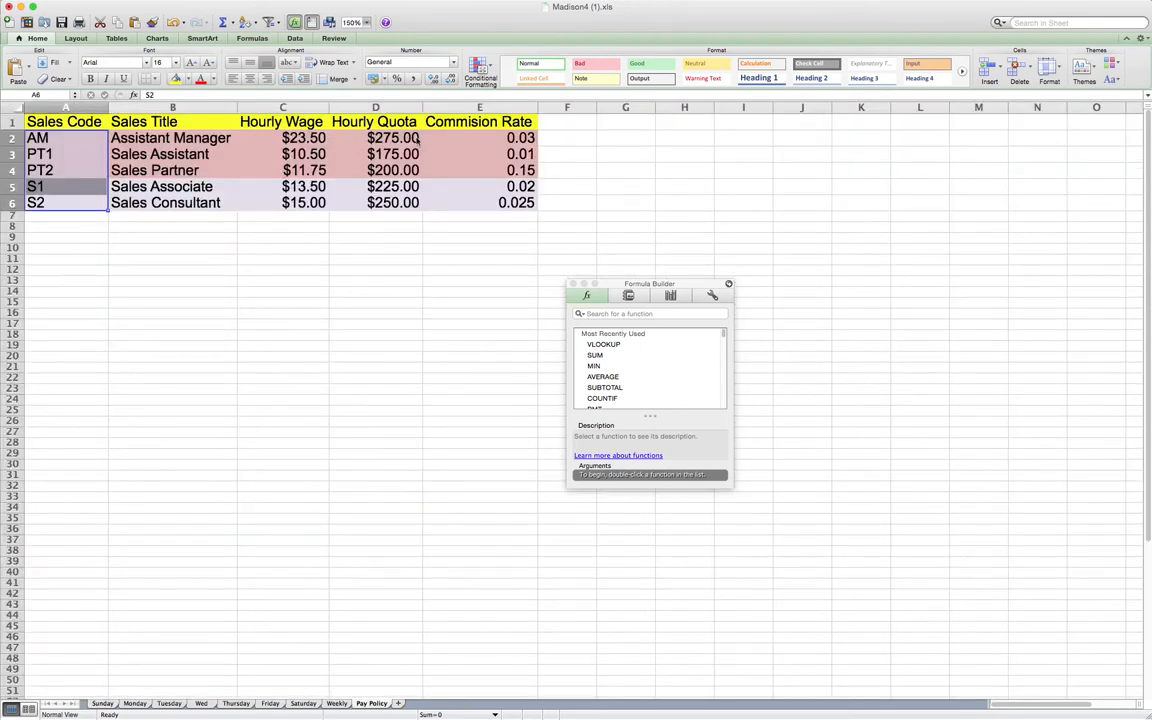
left_click(287, 137)
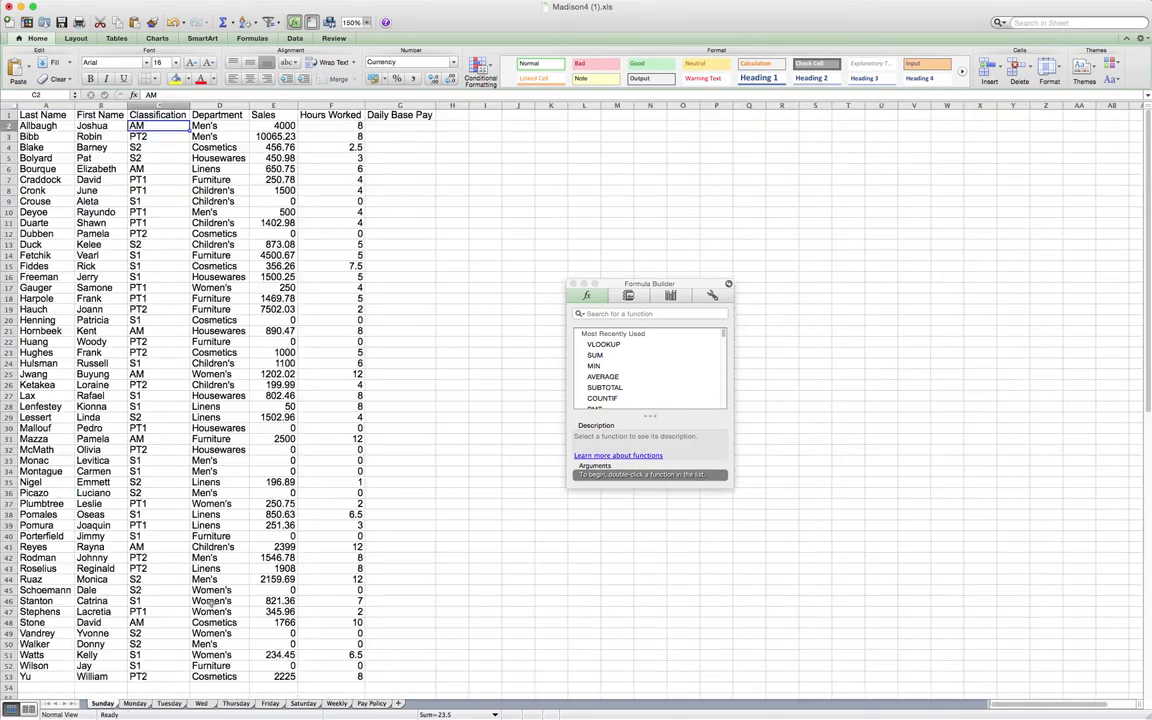
left_click(102, 703)
Step: Name the range A1:E6 on the Pay Policy sheet "paypolicy"
left_click(372, 703)
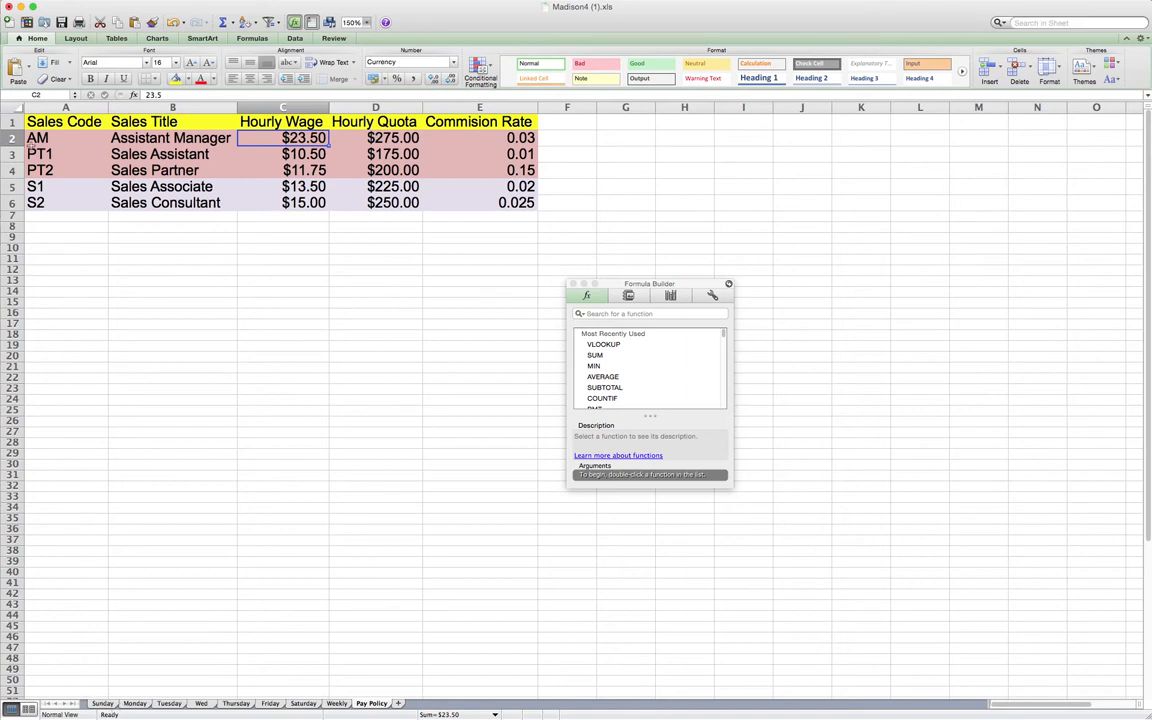
scroll(34, 116, "down", 1)
scroll(127, 216, "up", 1)
left_click_drag(48, 120, 487, 202)
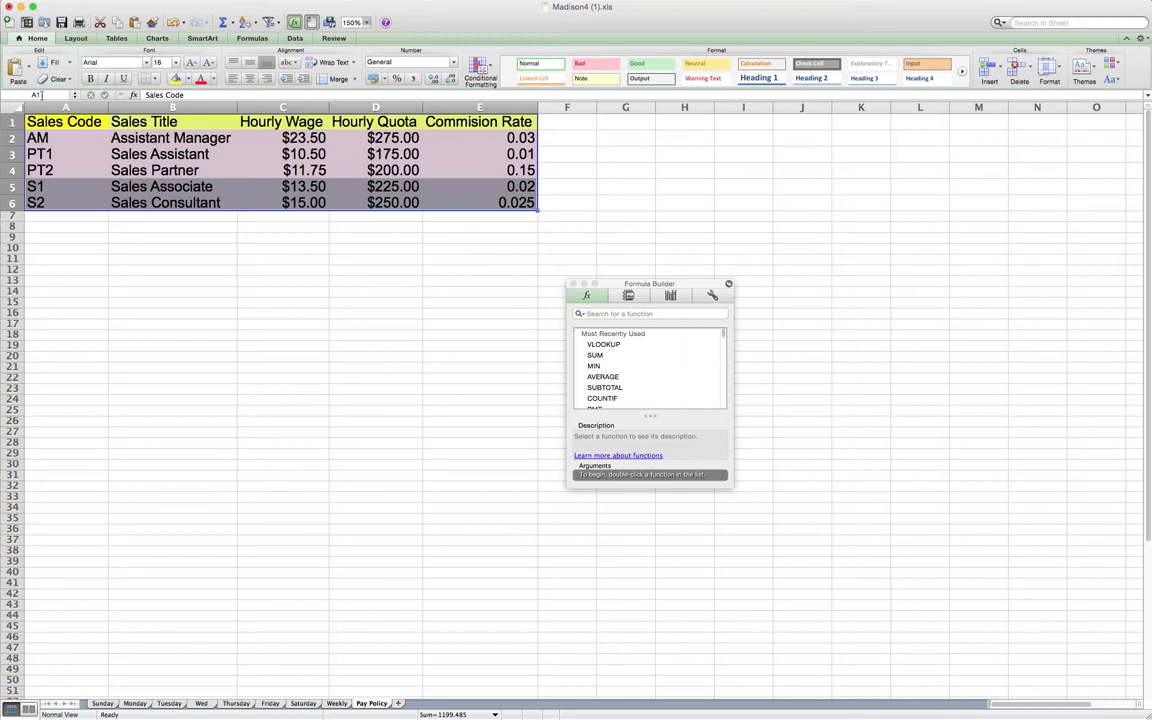
left_click(48, 97)
type("paypo")
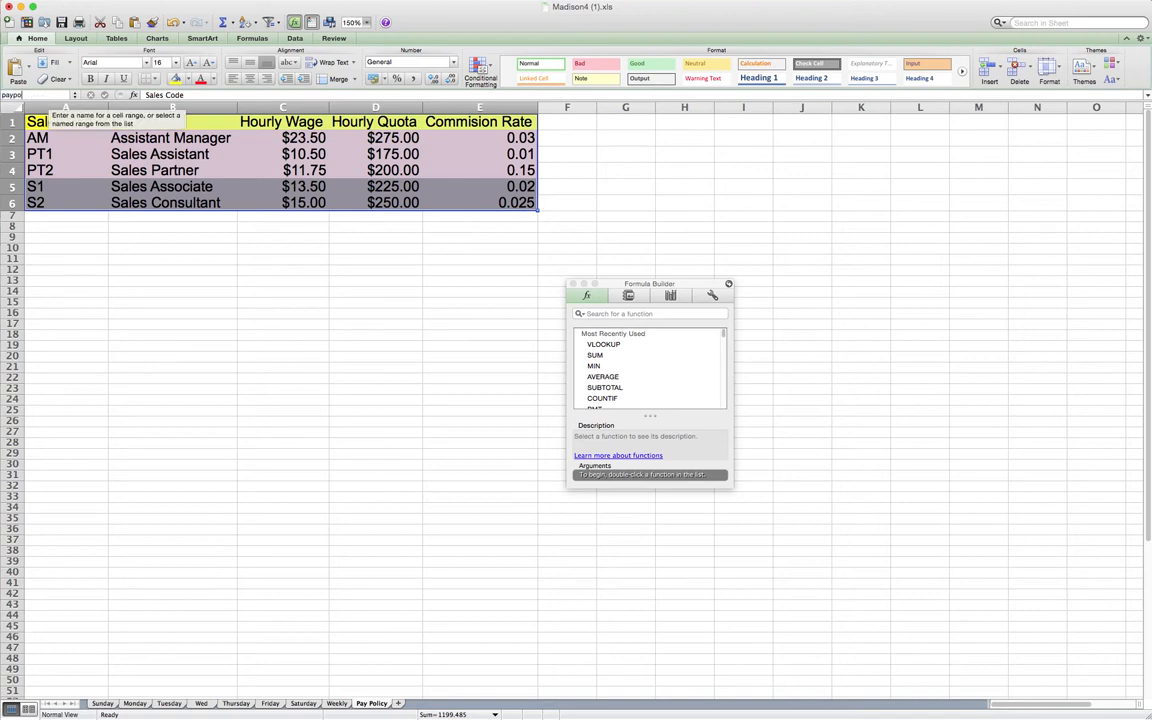
type("licy")
key("Return")
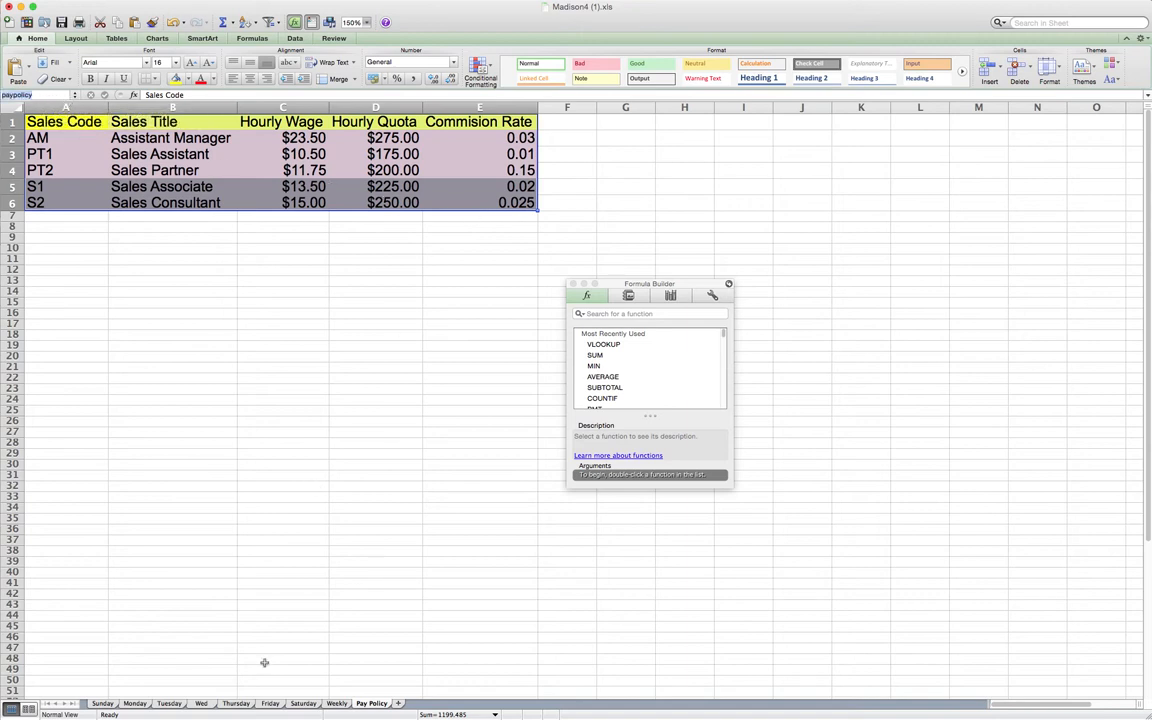
Step: Start a VLOOKUP formula in cell G2 of the Sunday sheet with C2 as the lookup value
left_click(104, 704)
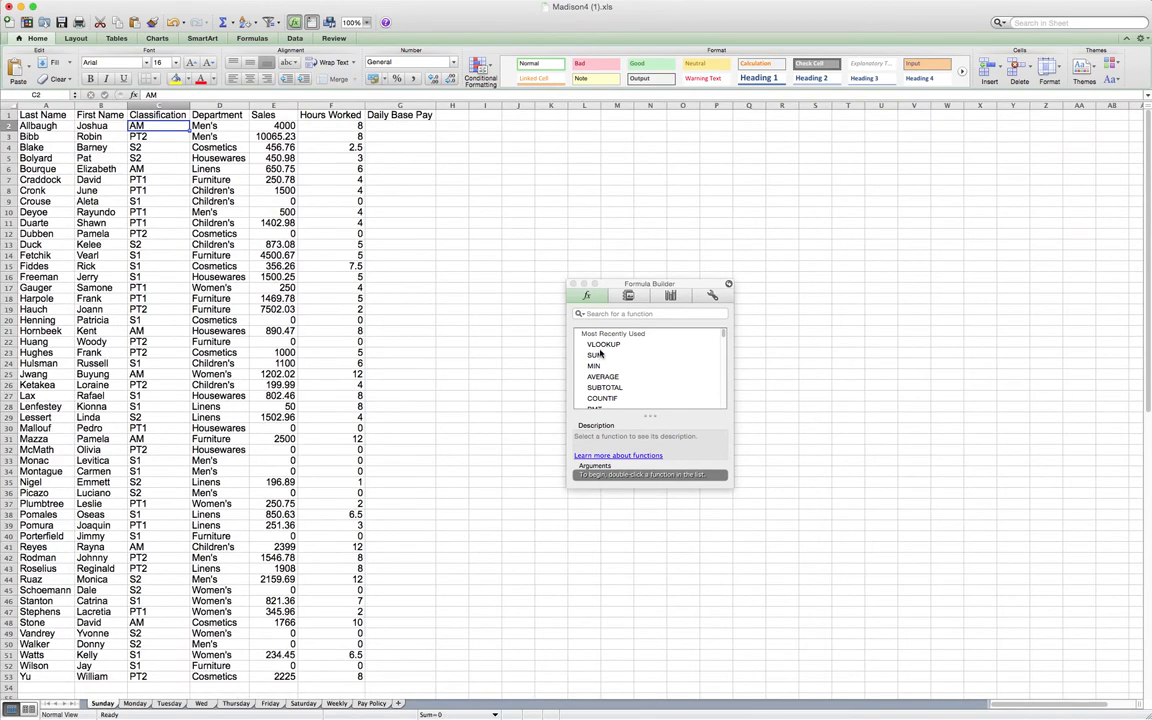
left_click(382, 126)
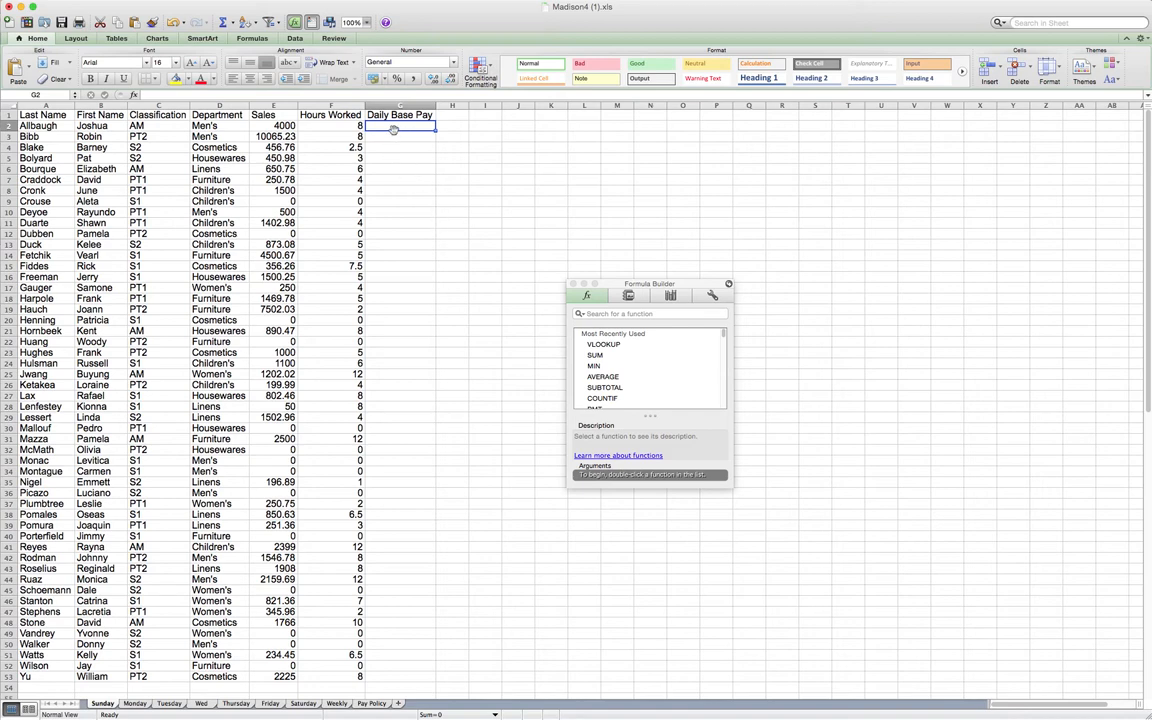
left_click(201, 95)
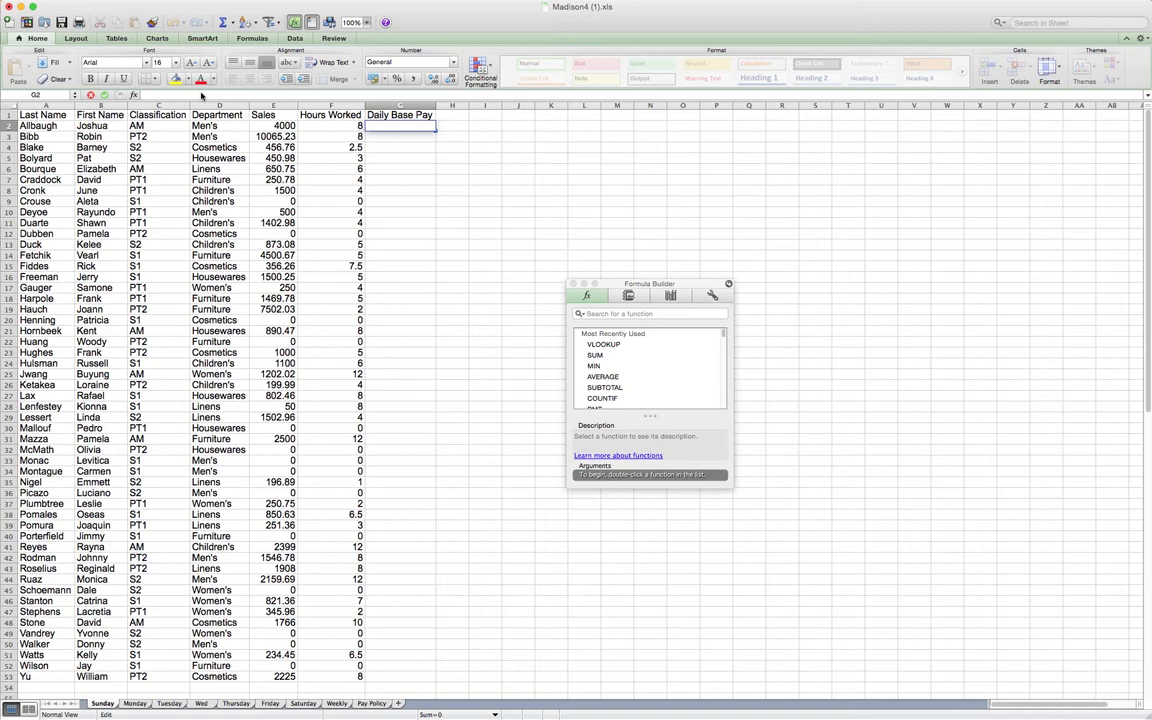
type("=")
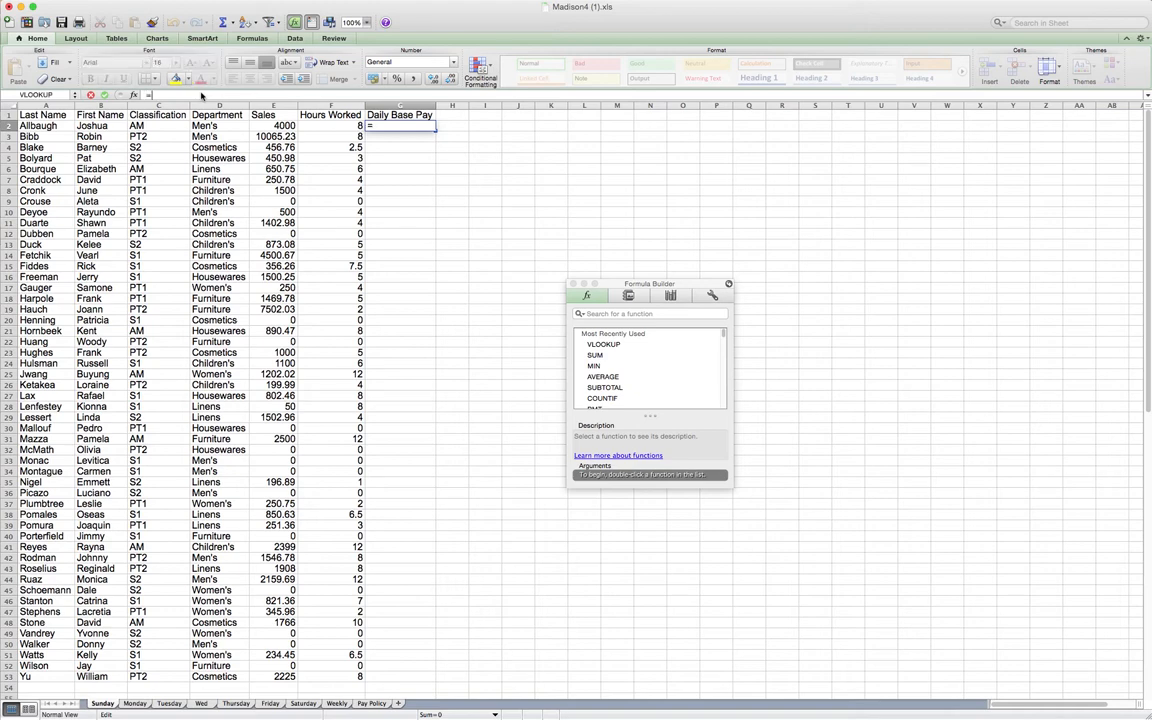
type("Vlookup(")
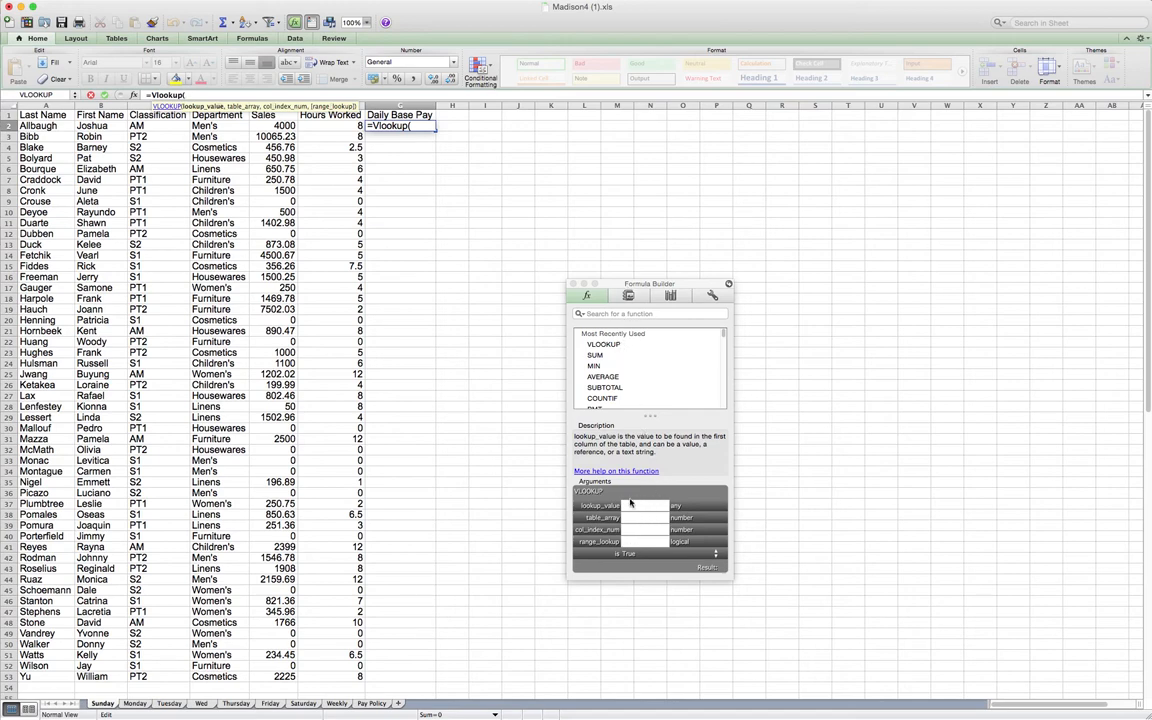
left_click(139, 126)
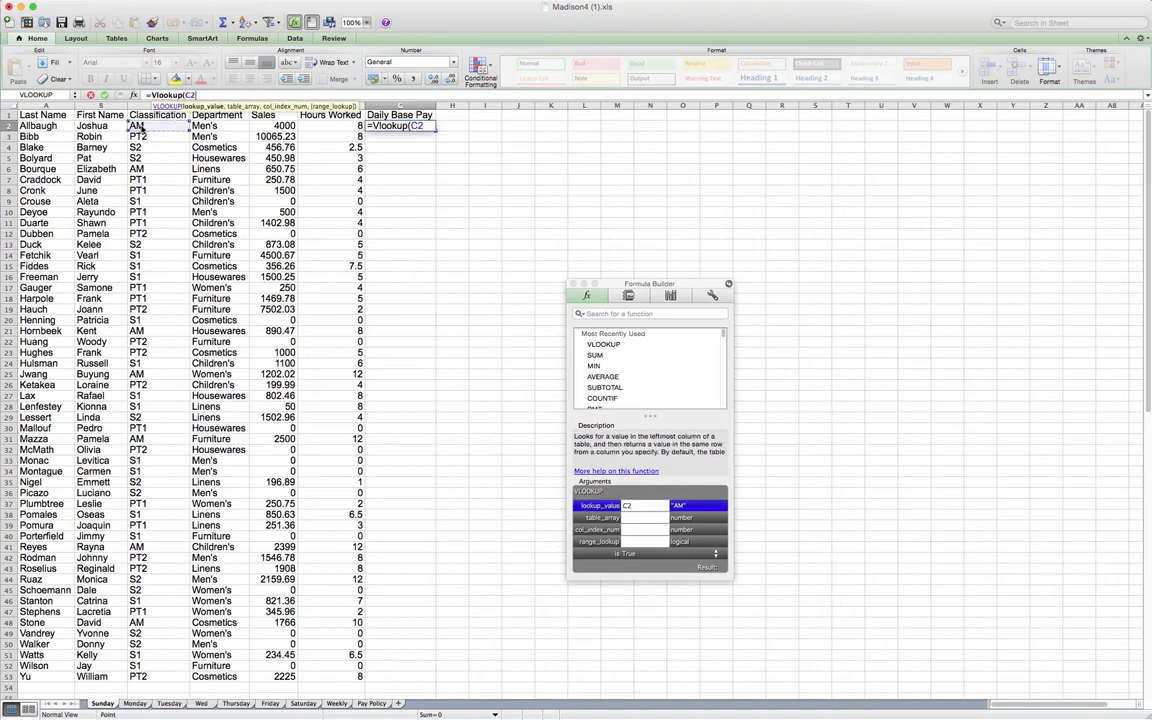
type(",")
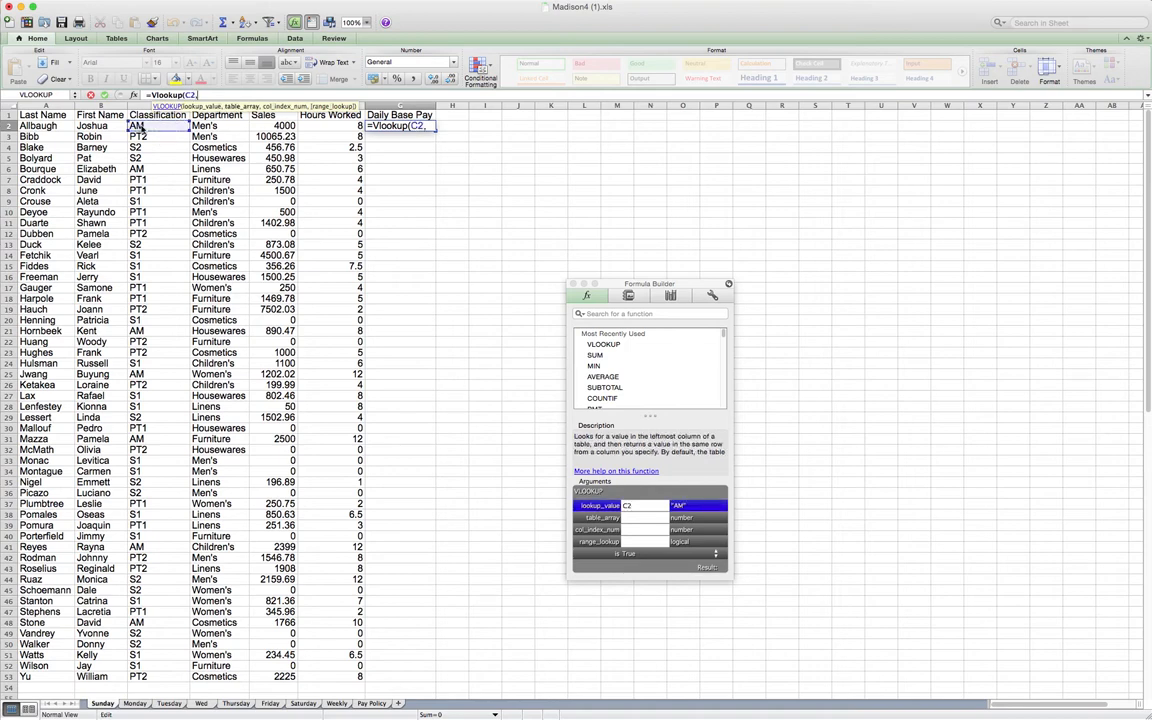
Step: Complete the VLOOKUP with the paypolicy range as table array, column index 3 and False for range lookup
left_click(380, 706)
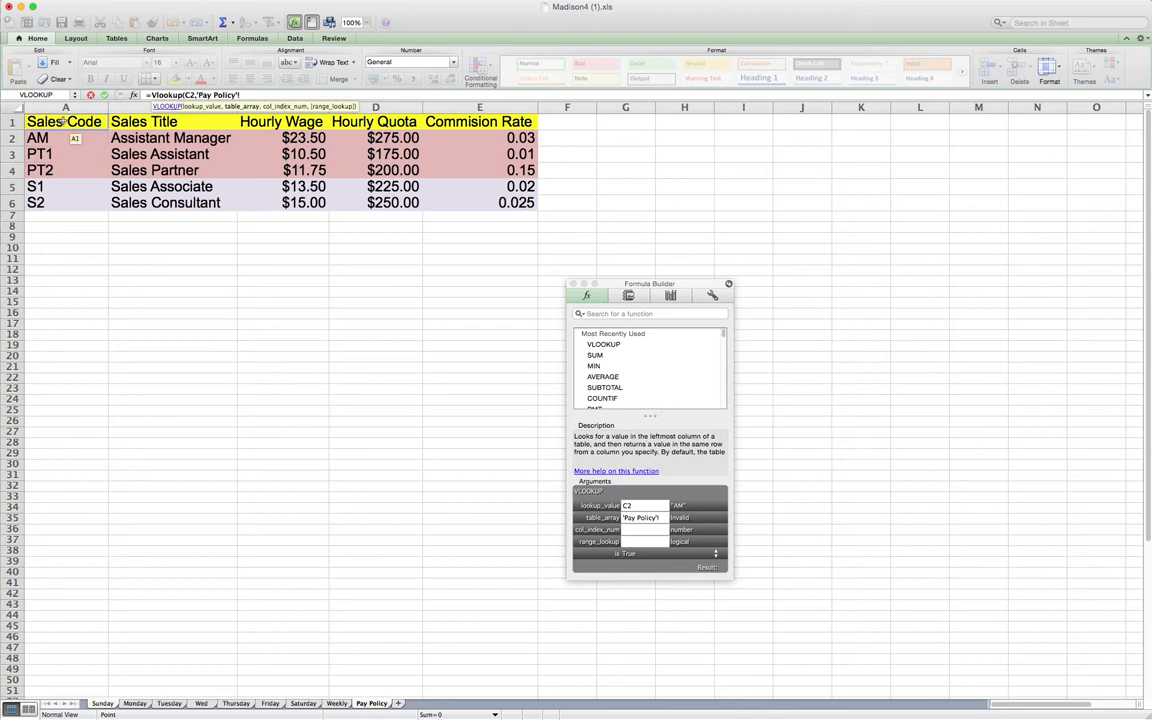
left_click_drag(63, 121, 482, 203)
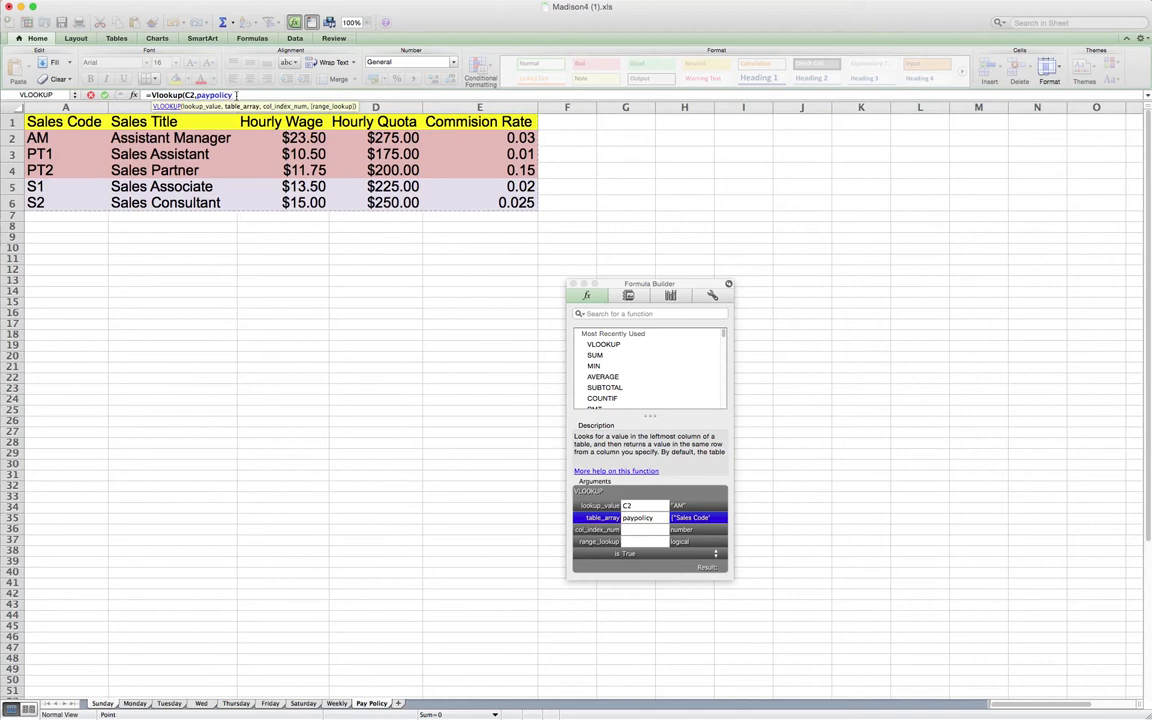
type(",")
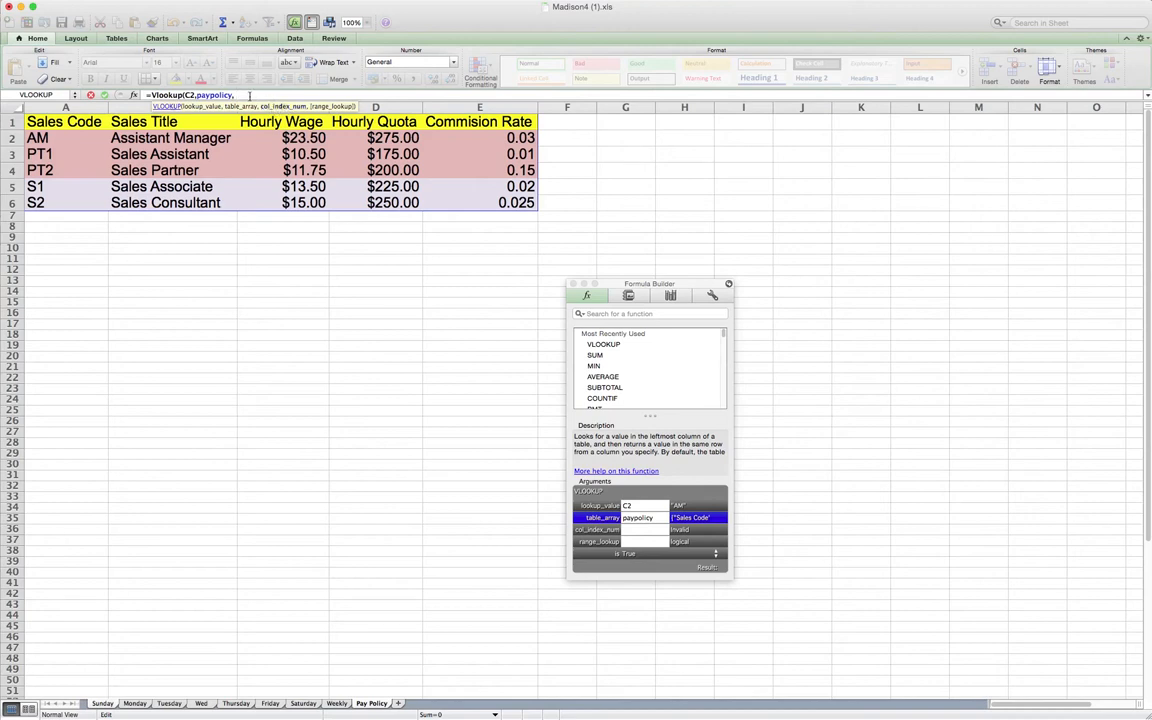
type("3, False)")
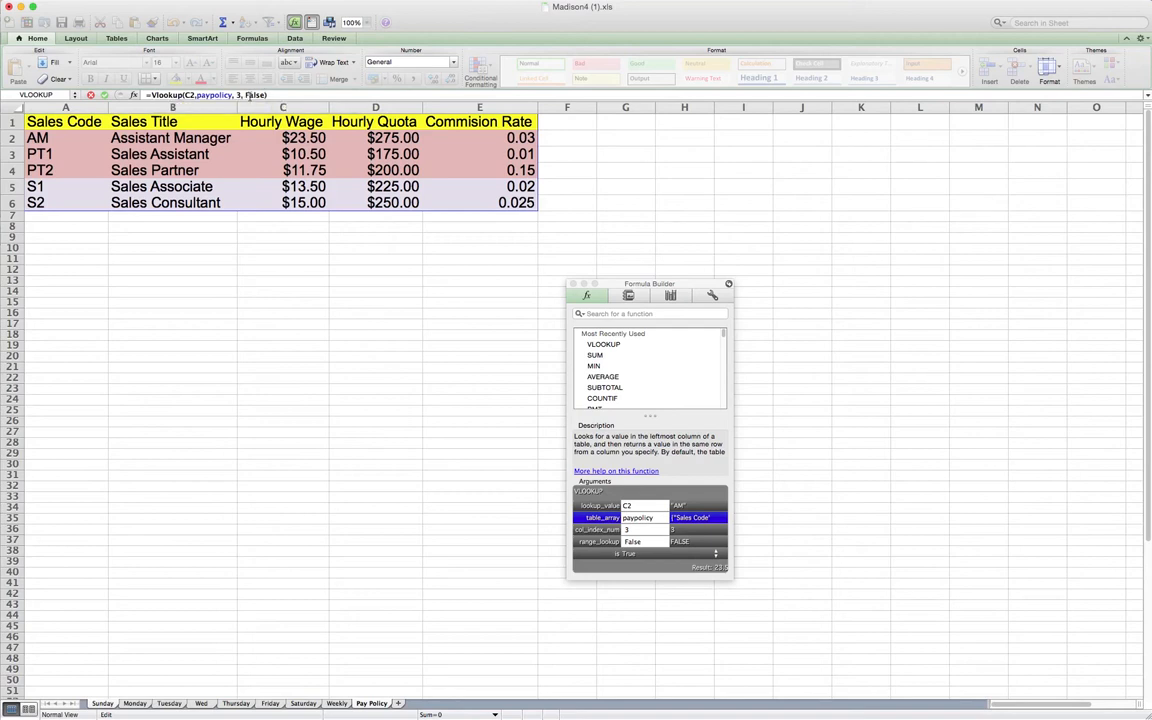
Step: Multiply the lookup by the hours worked in F2, without the Sunday! sheet prefix, and enter the formula
type("*")
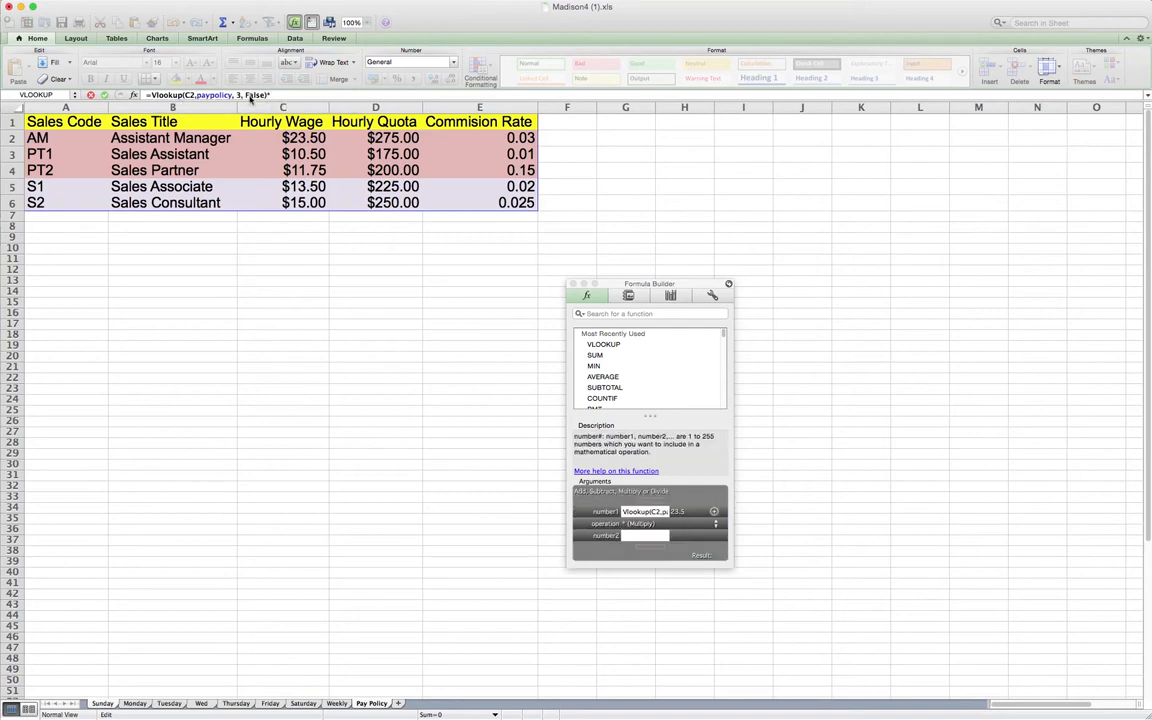
left_click(102, 704)
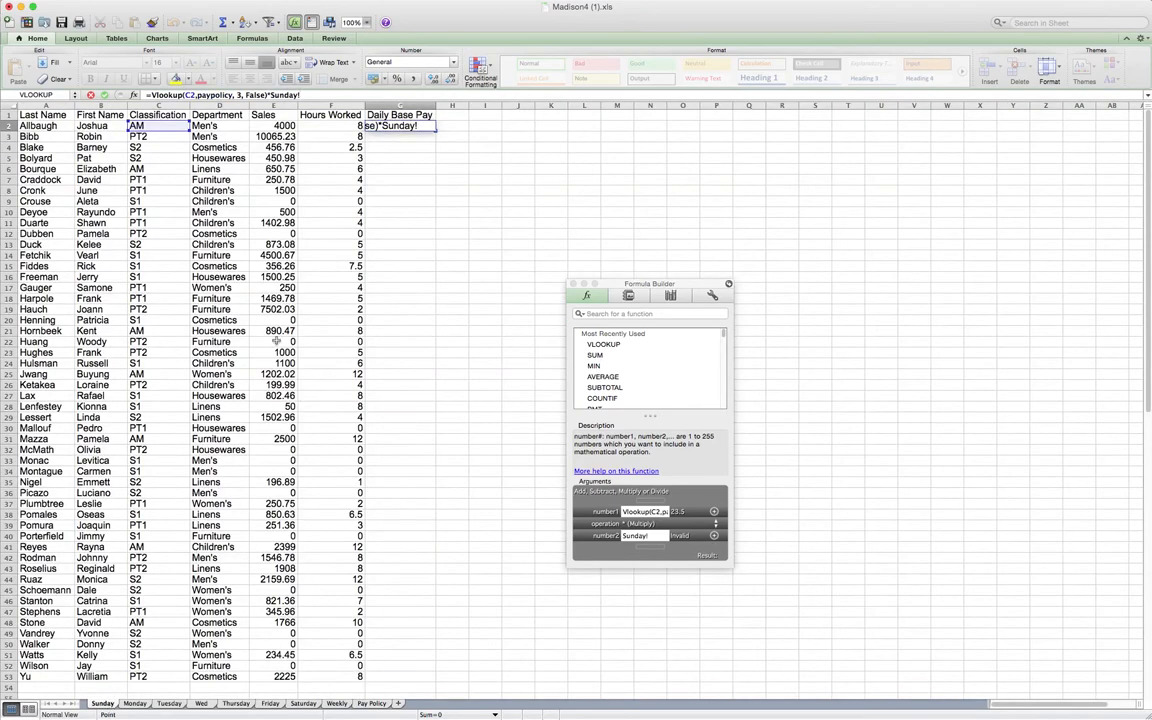
left_click(271, 92)
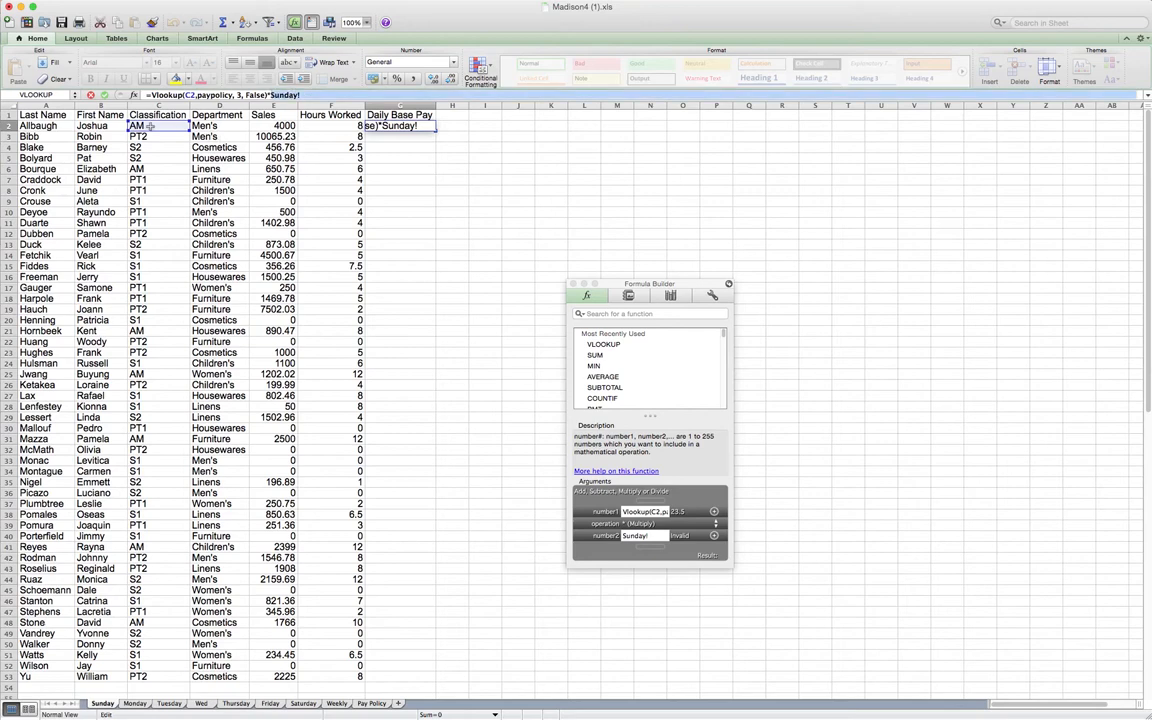
left_click(316, 126)
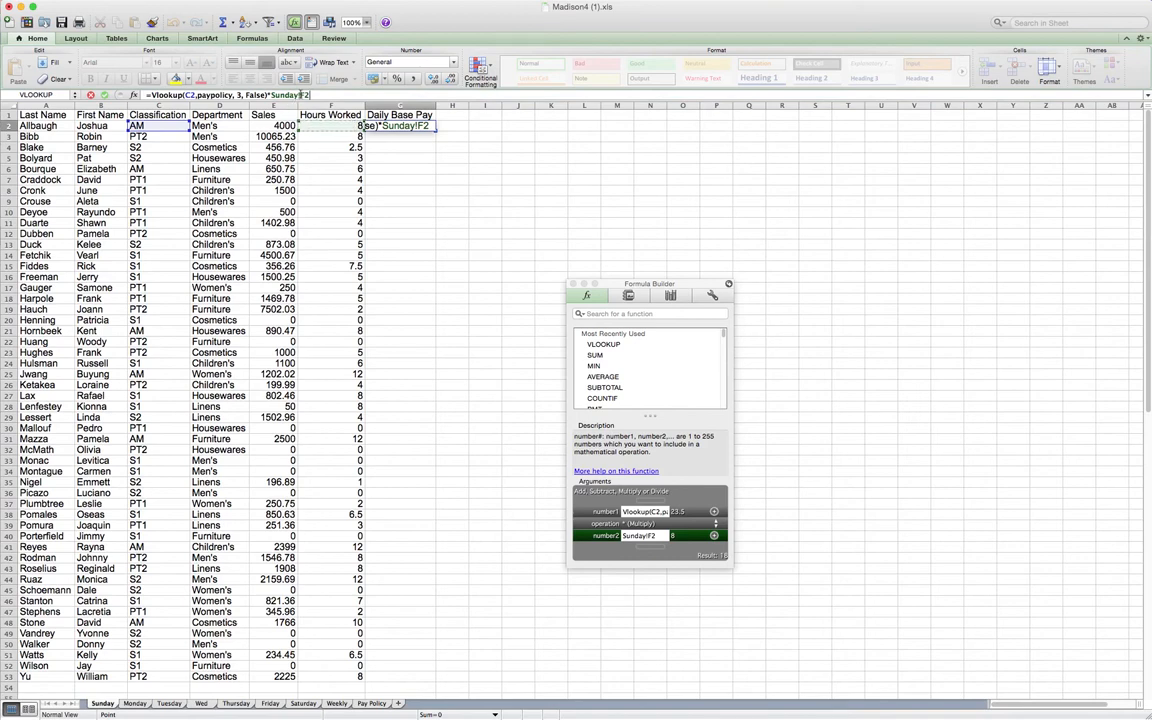
double_click(285, 95)
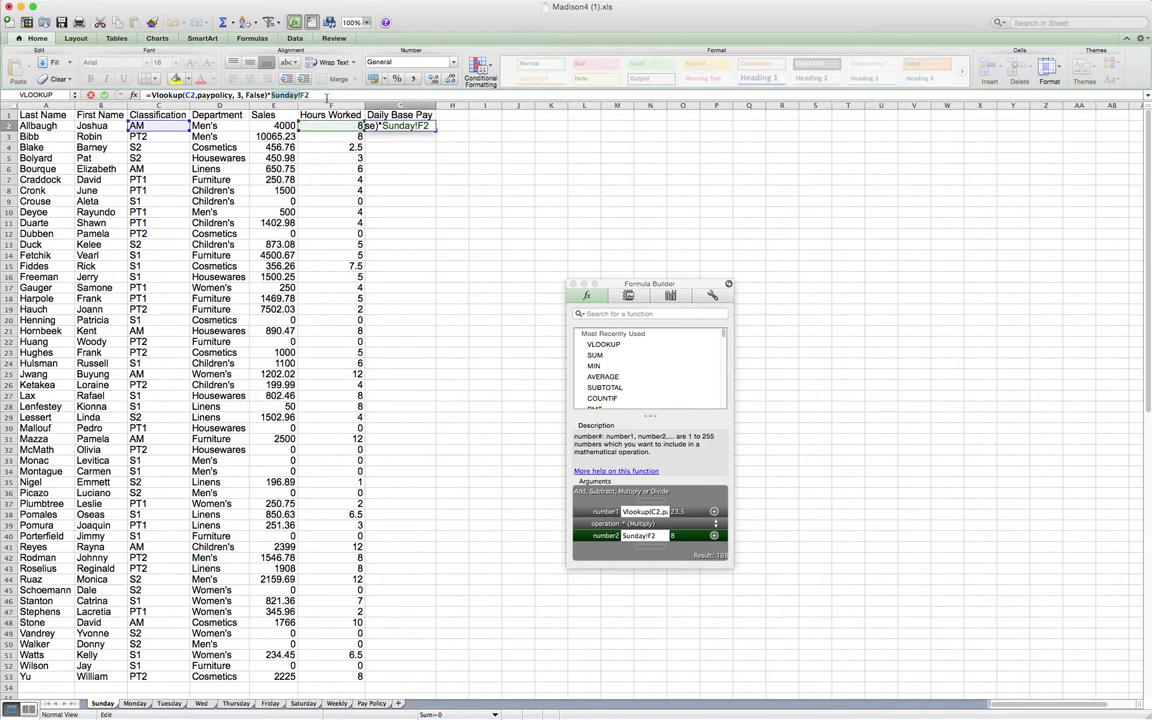
key("BackSpace")
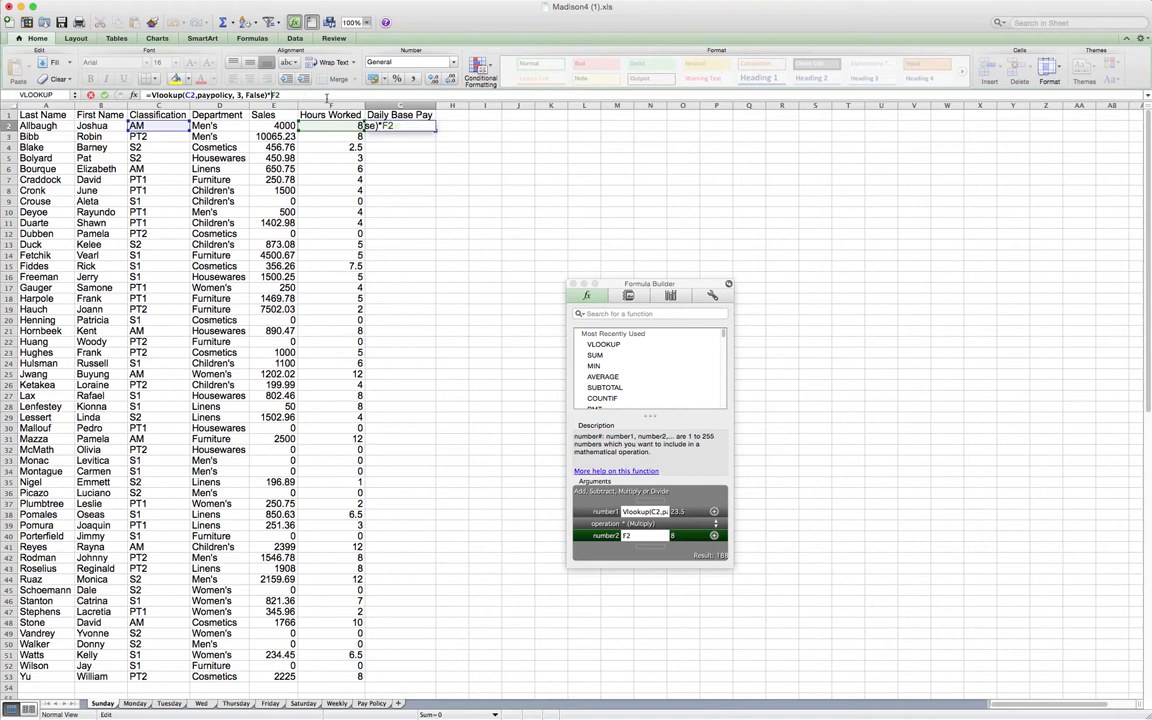
key("Return")
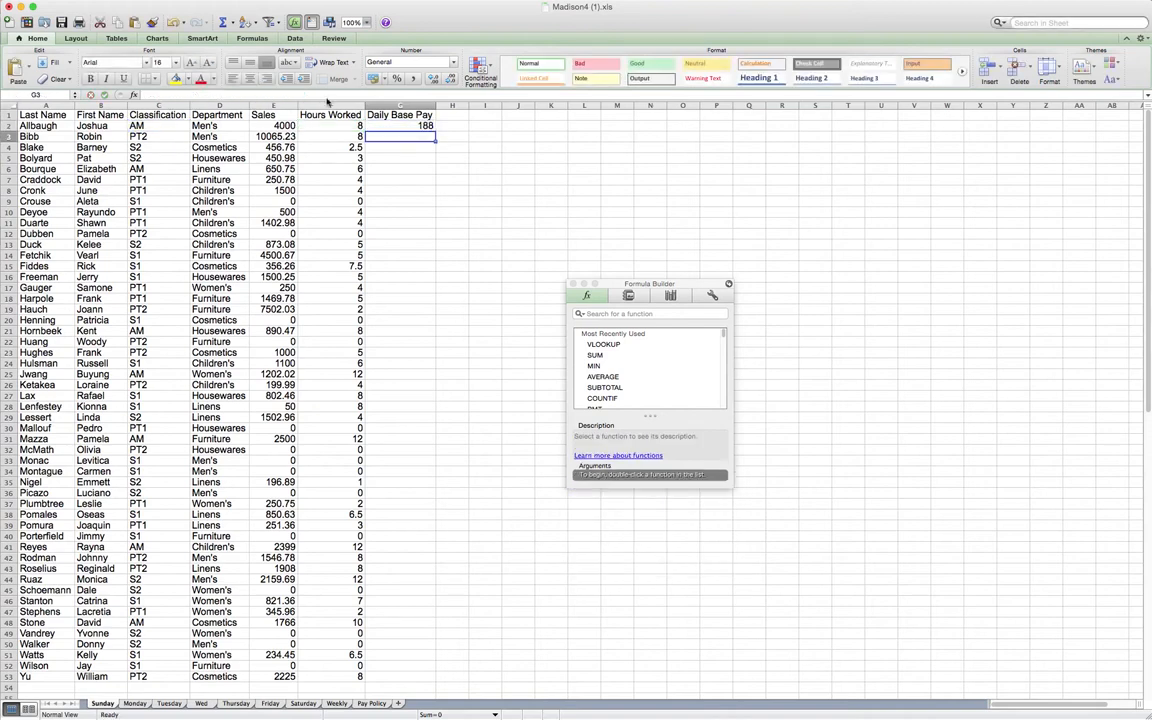
Step: Fill the Daily Base Pay formula from G2 down to G53 and format the cells as Currency
left_click(358, 124)
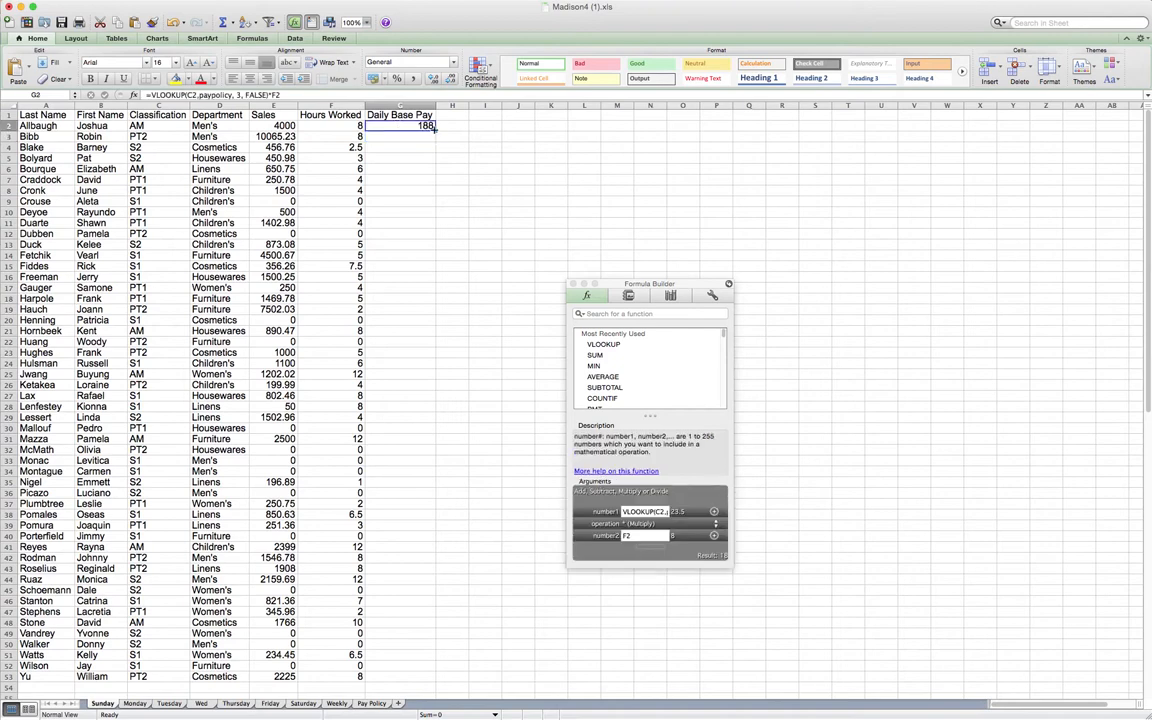
left_click_drag(435, 130, 435, 681)
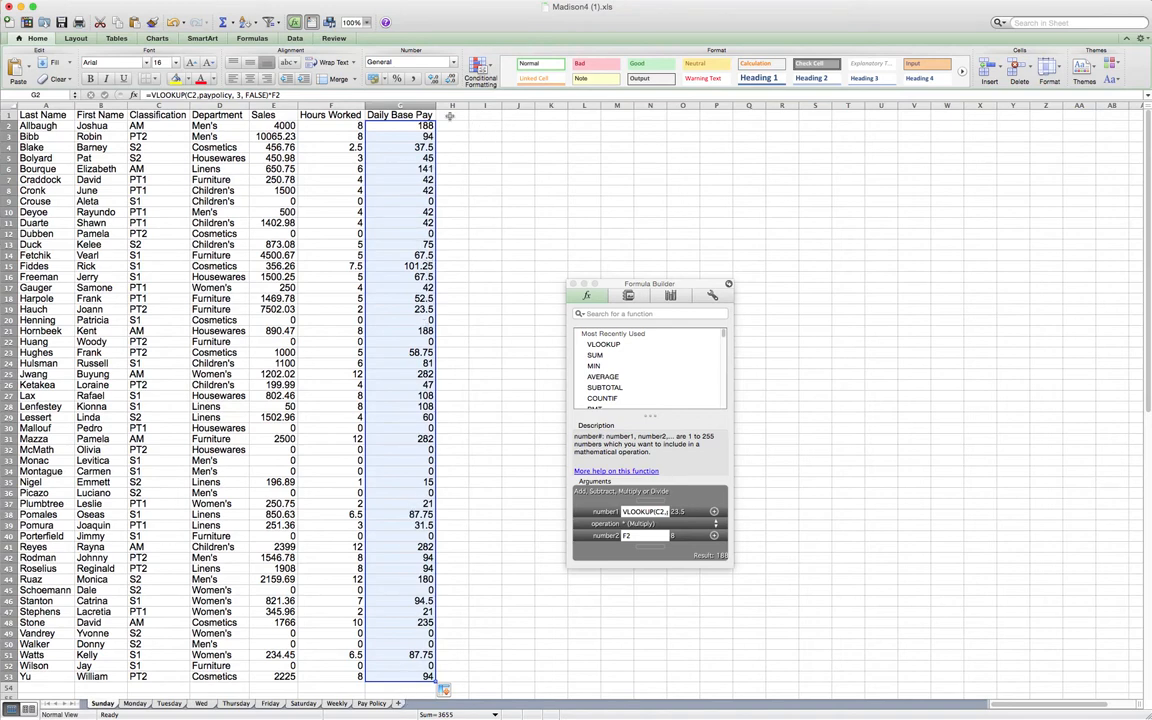
left_click(453, 62)
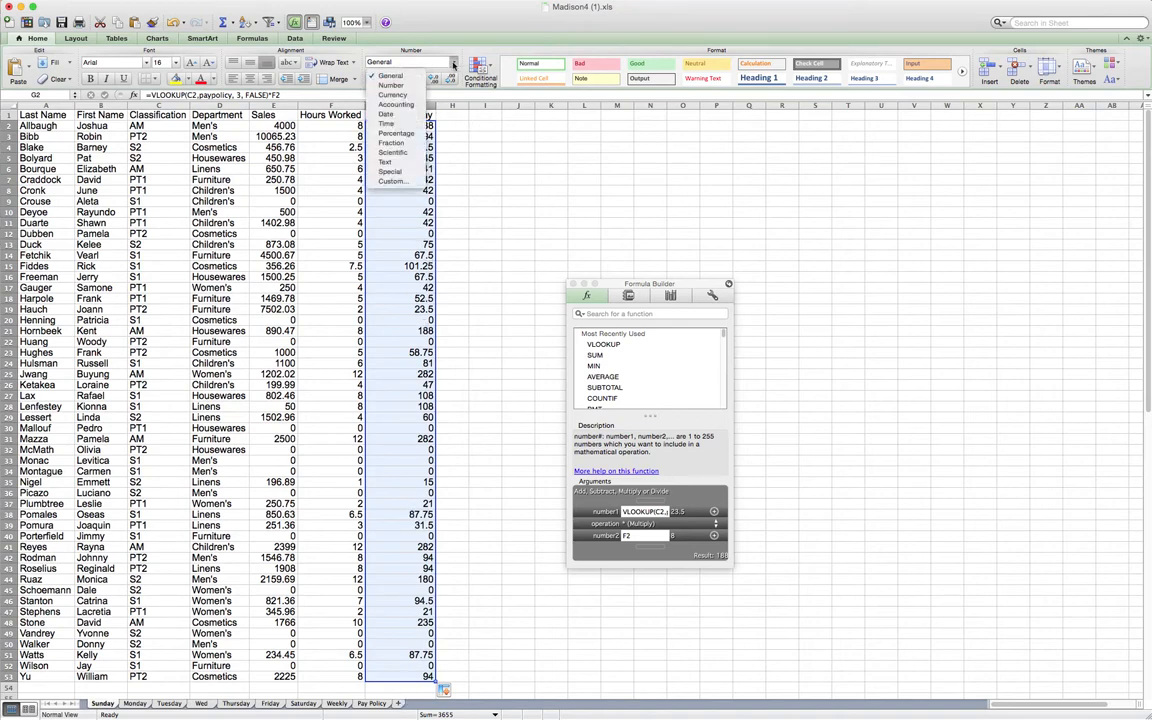
left_click(375, 94)
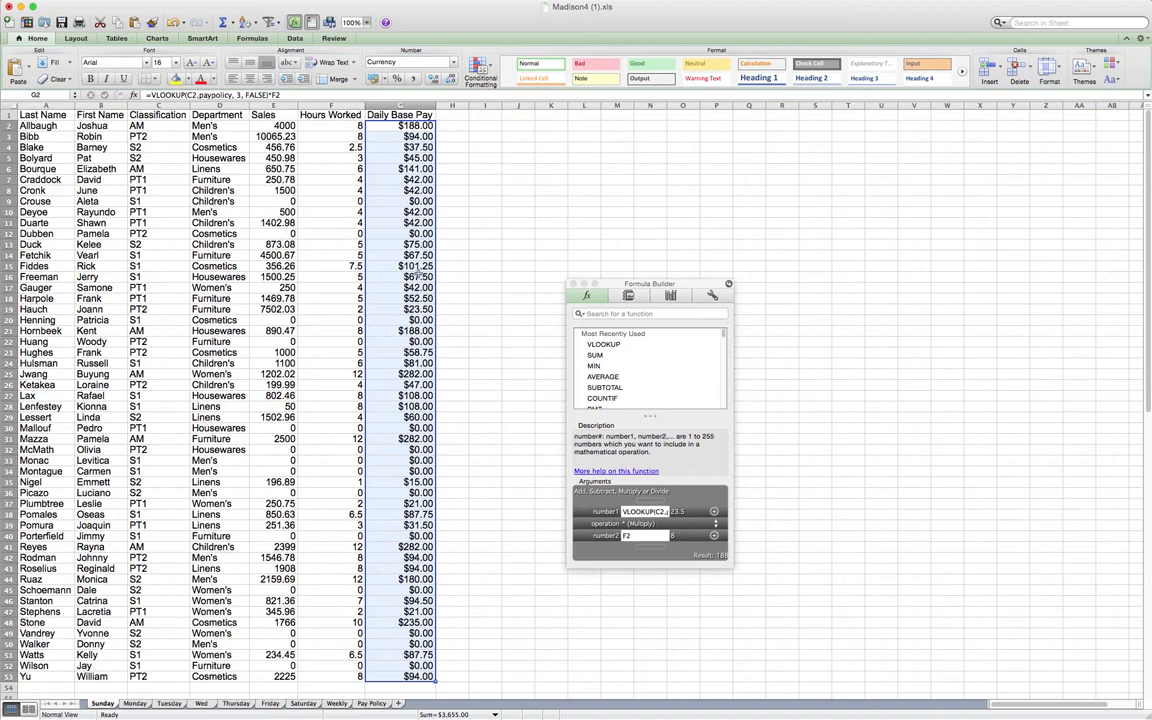
Step: Add the header "Daily Sales Quota" in H1 and widen column H to fit it
left_click(462, 118)
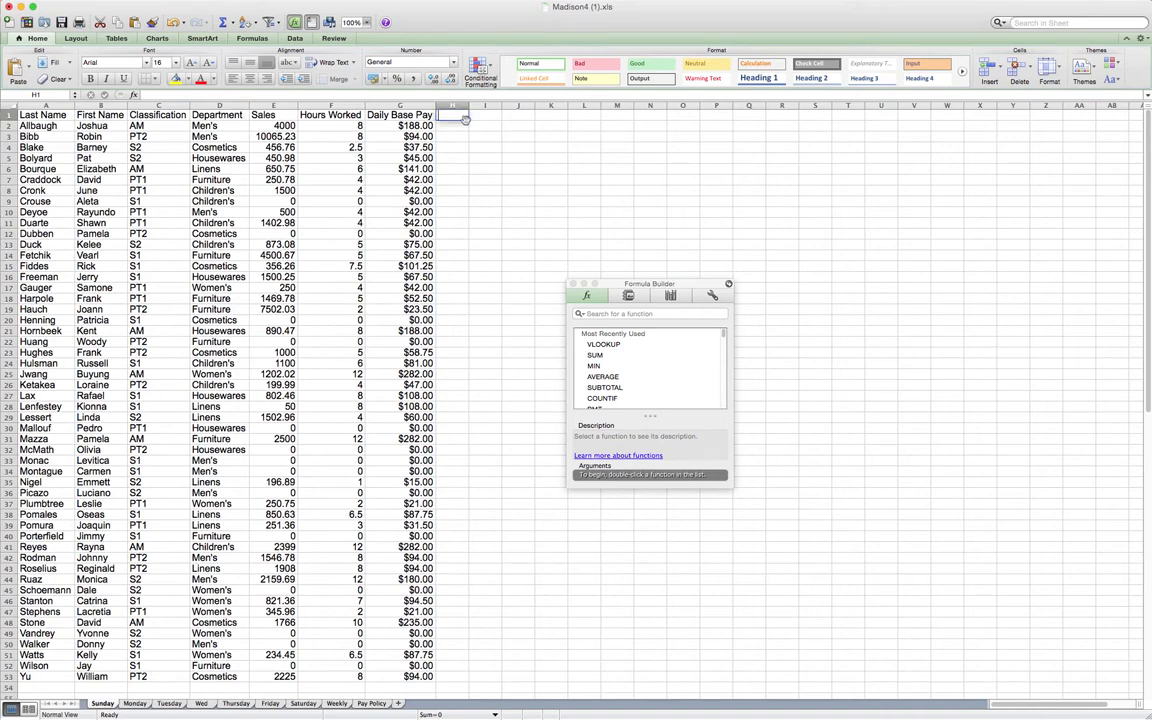
type("Daily")
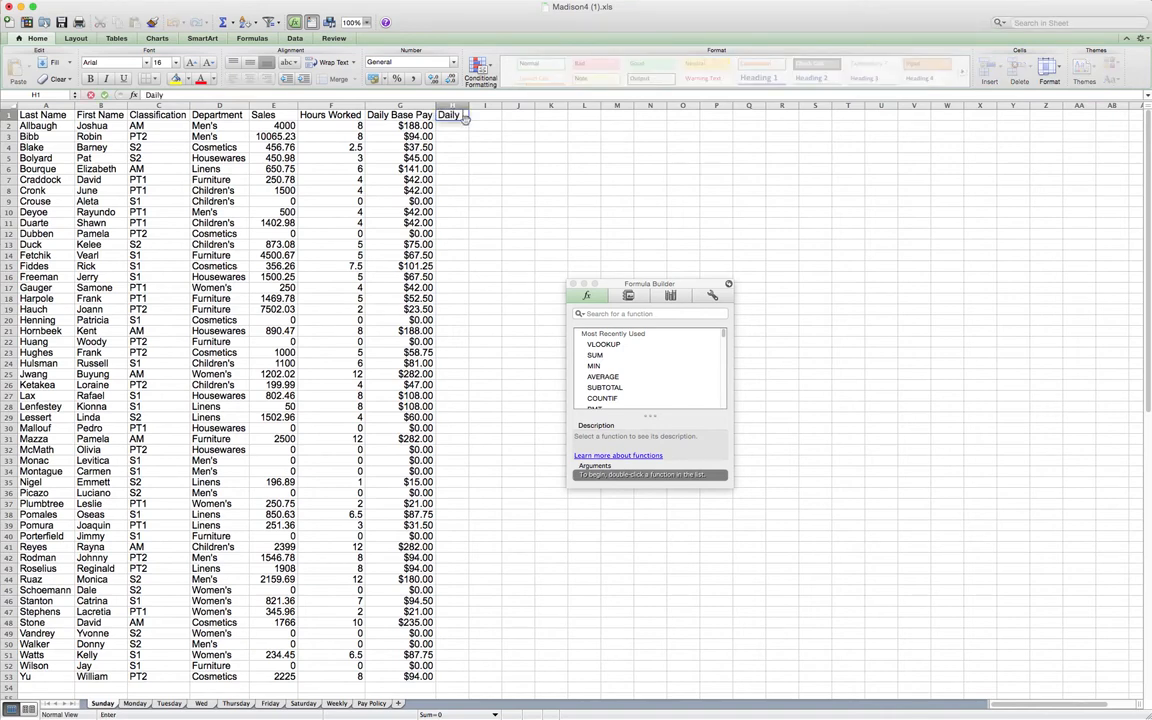
type(" Sales Quota")
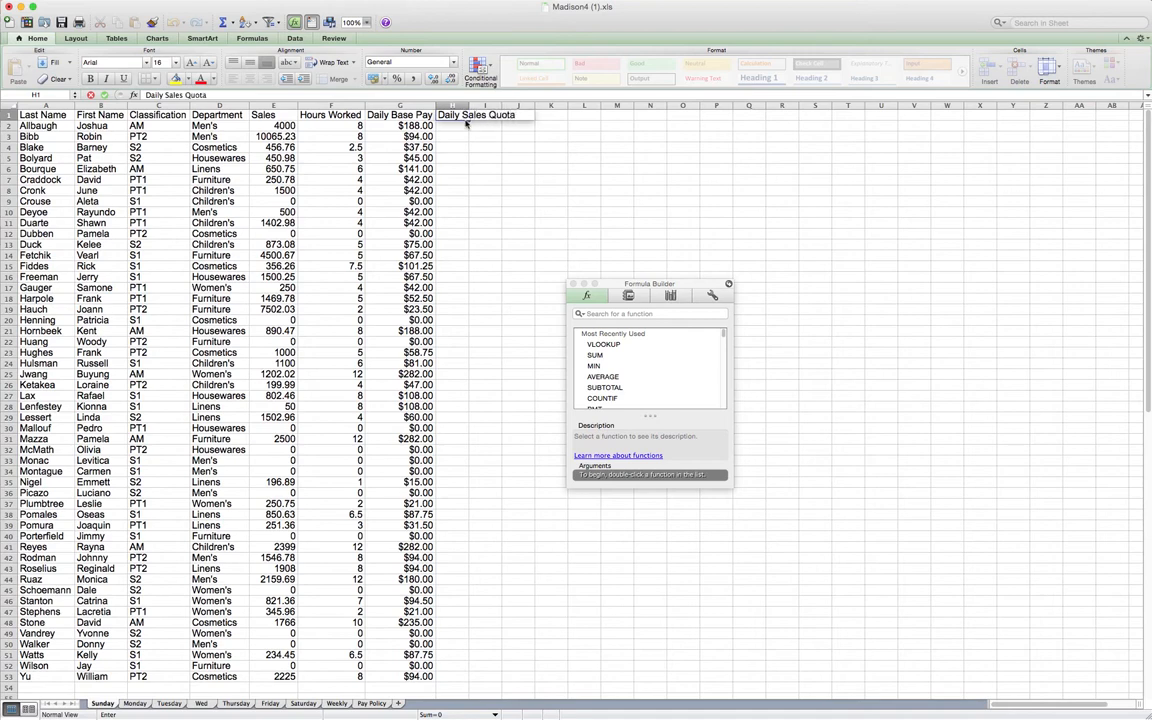
key("Return")
left_click(468, 104)
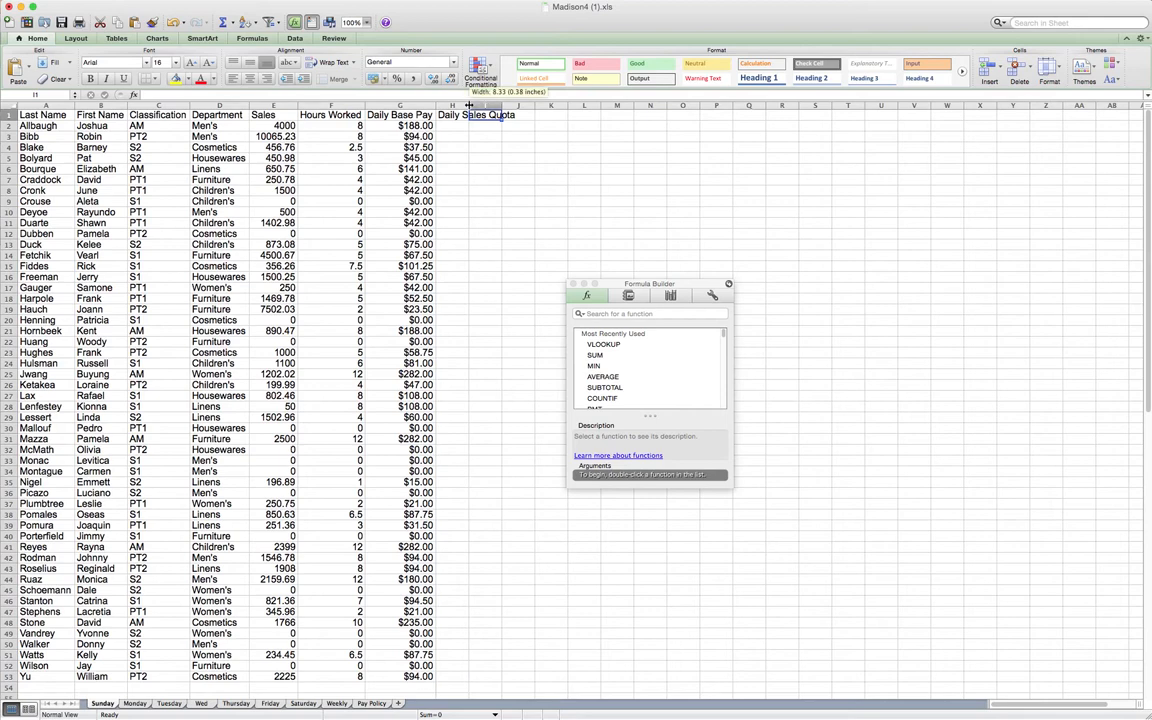
left_click_drag(468, 104, 518, 104)
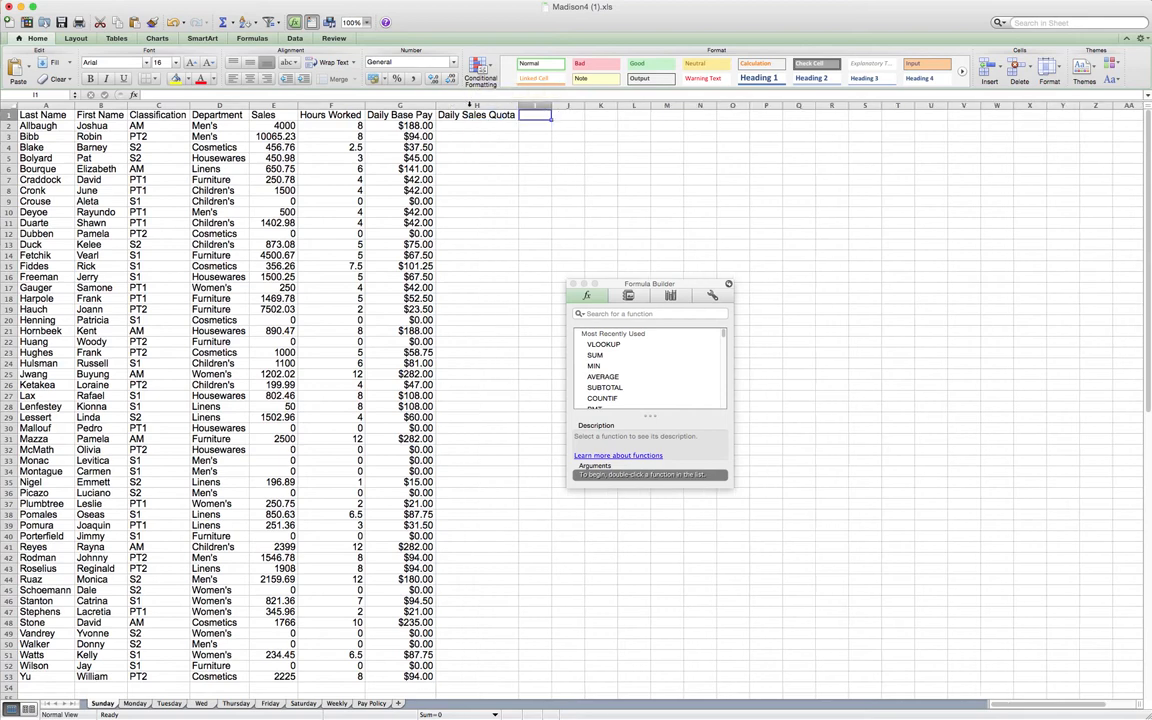
Step: Check the Pay Policy table, then start a VLOOKUP formula in cell H2 of the Sunday sheet with C2 as the lookup value
left_click(457, 127)
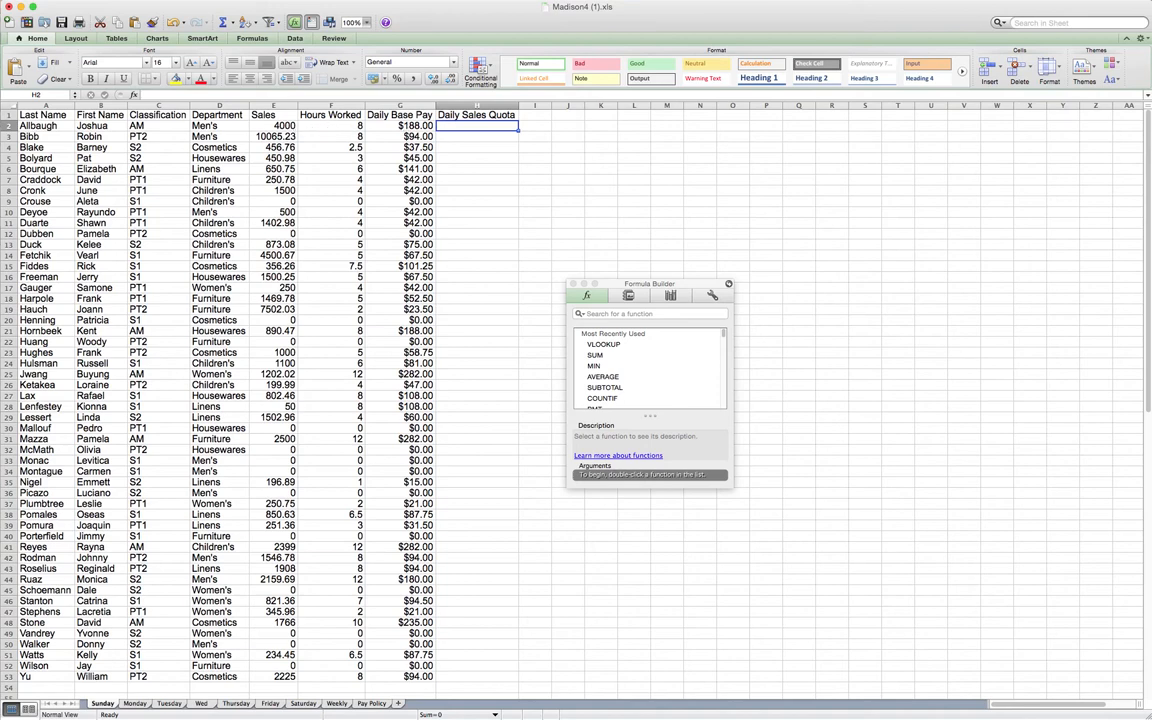
left_click(372, 704)
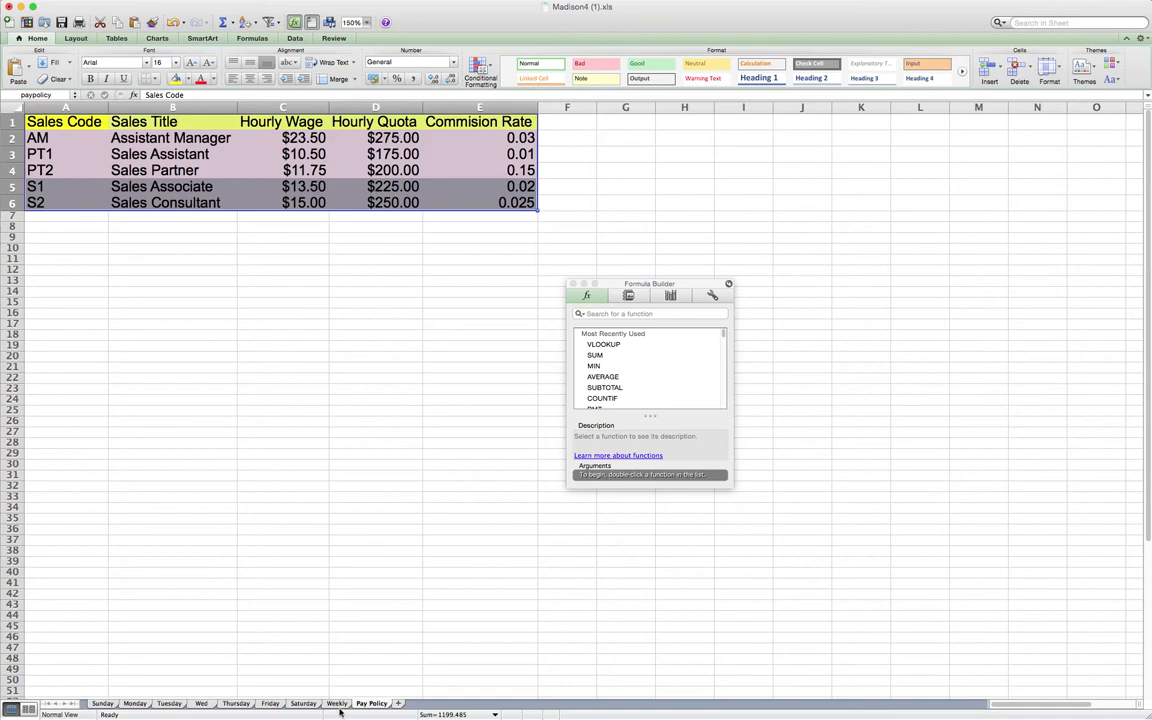
left_click(104, 704)
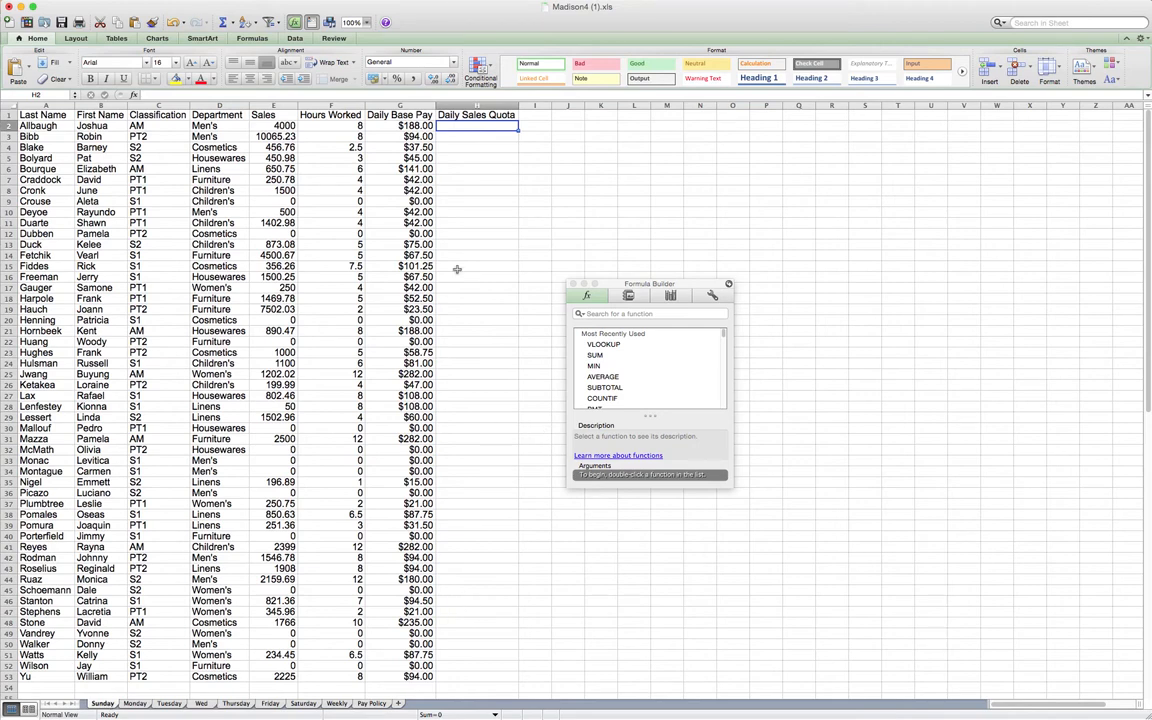
left_click(291, 95)
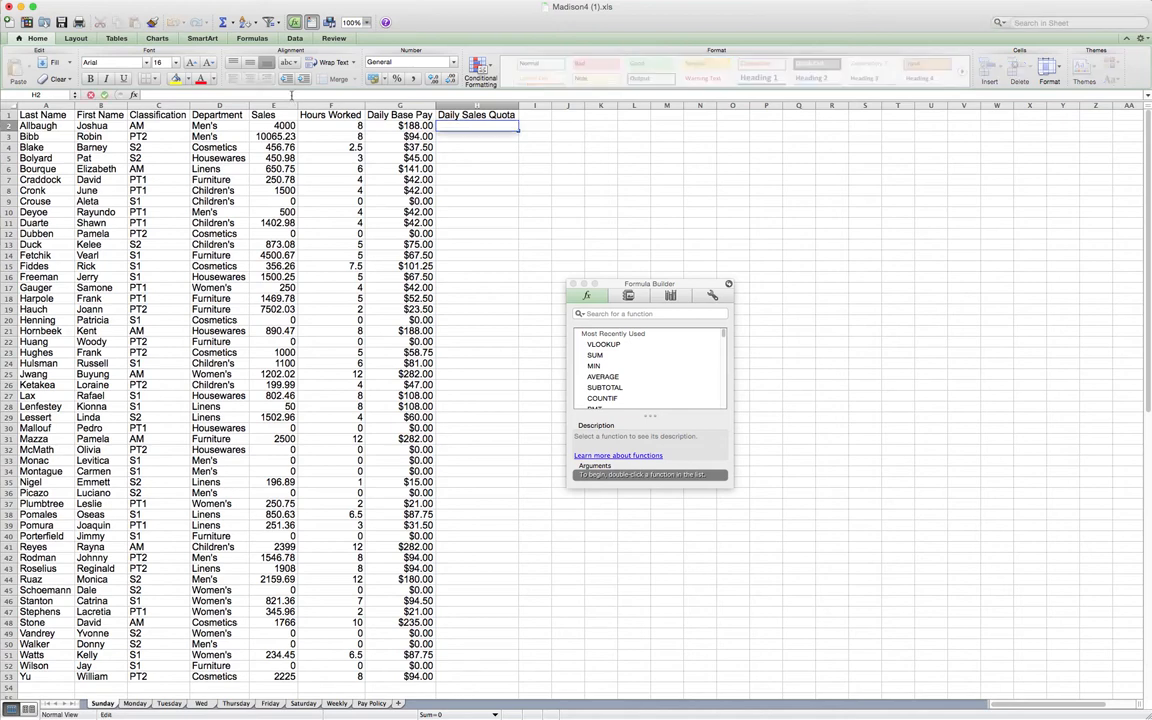
type("=")
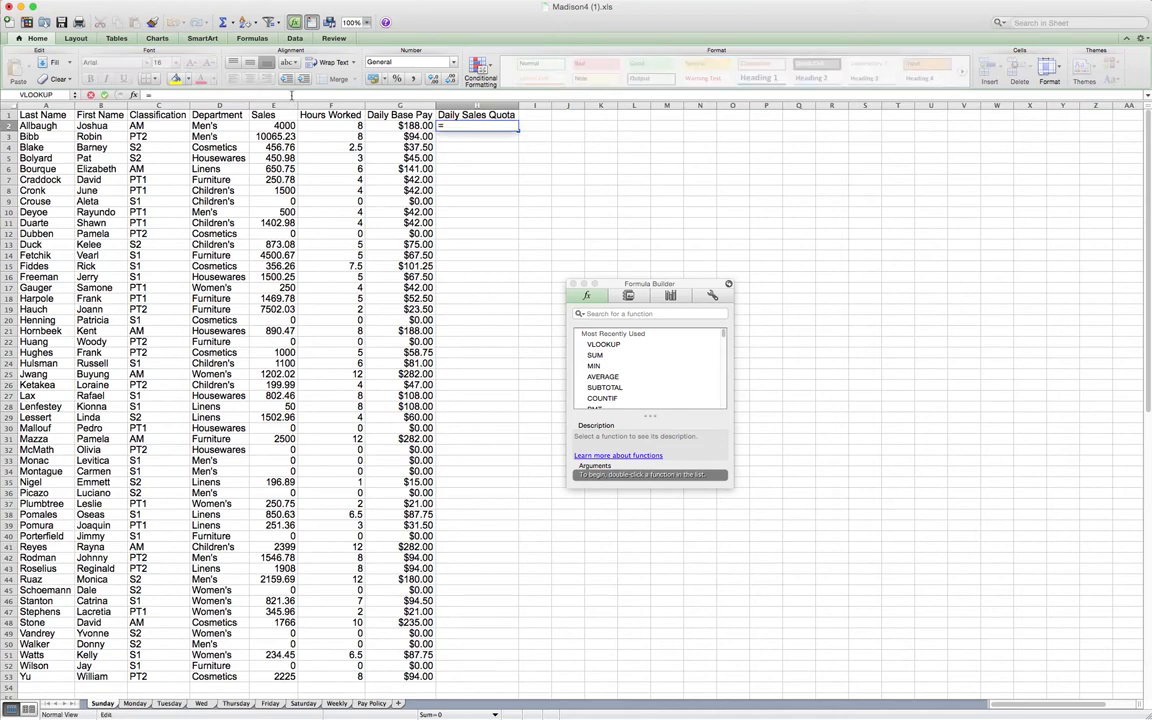
left_click(341, 128)
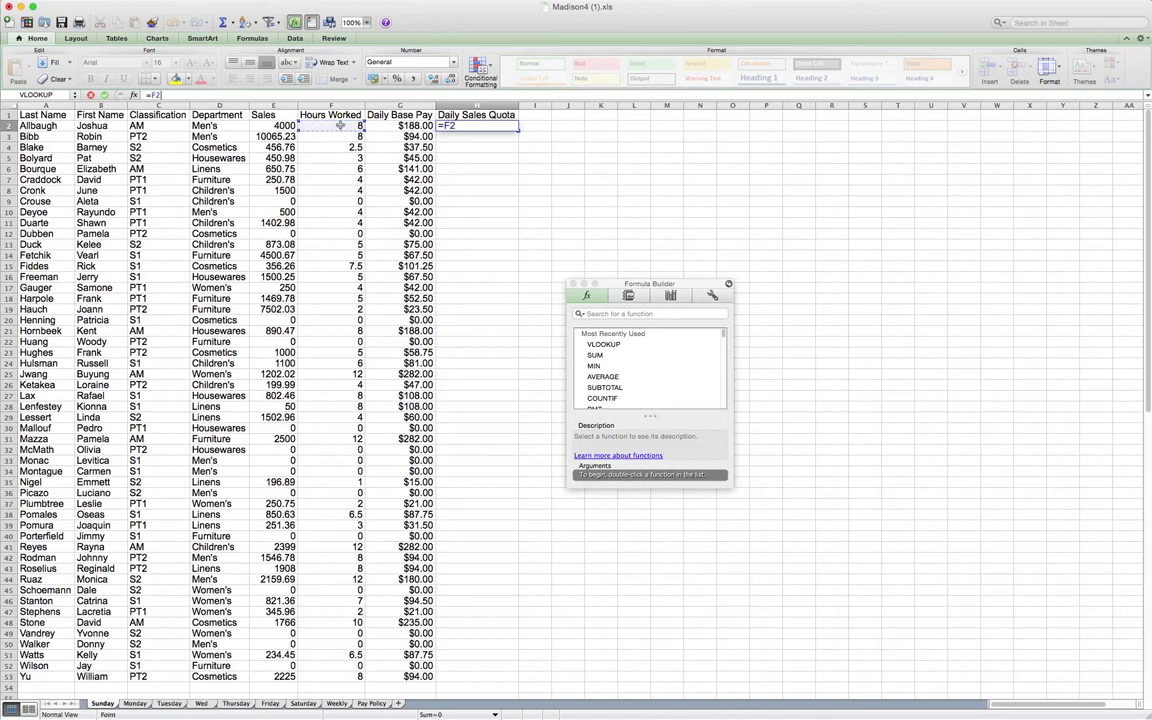
type("*")
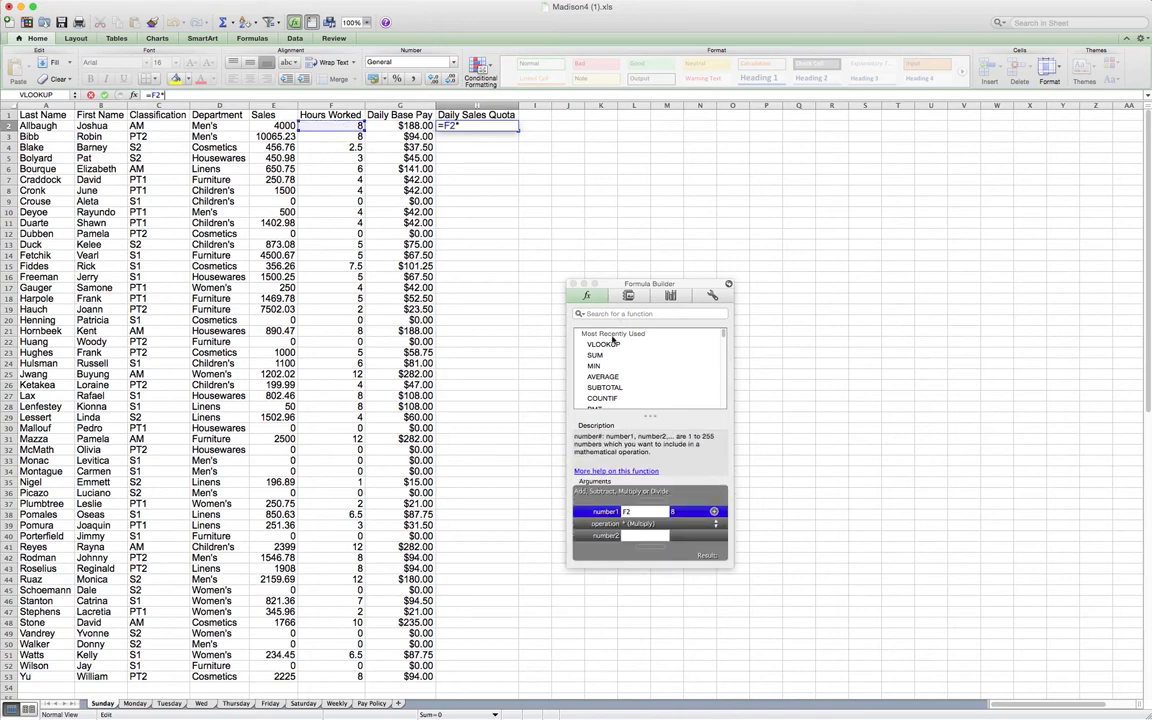
double_click(604, 344)
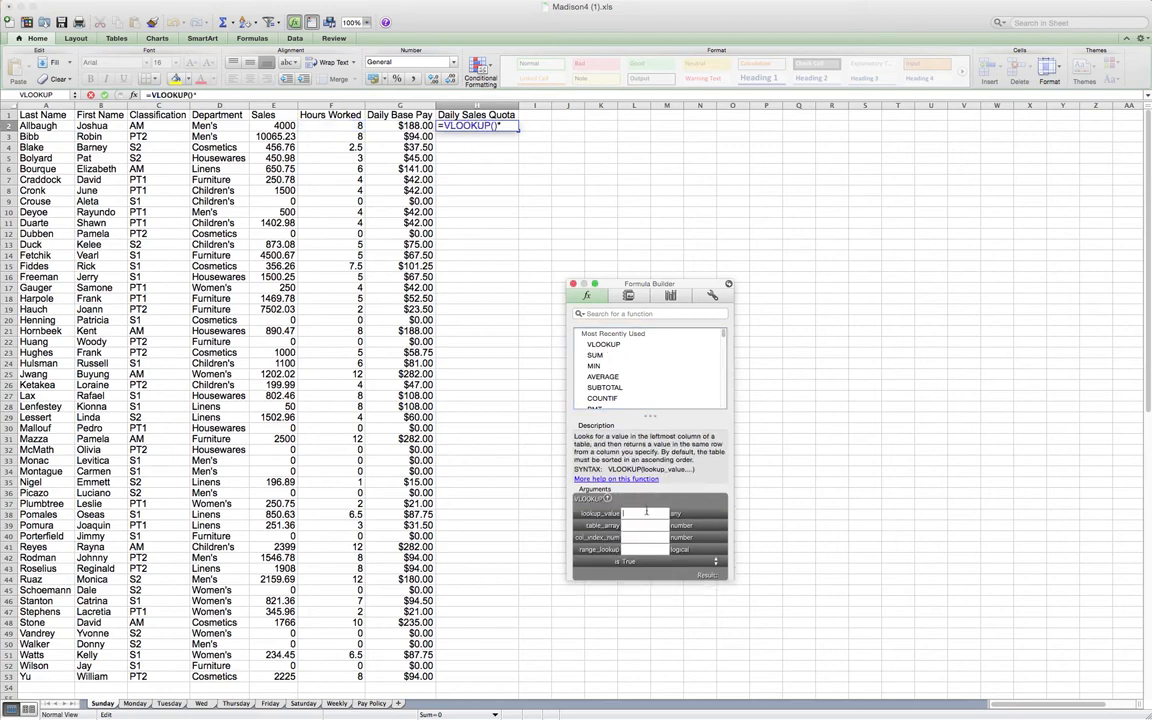
left_click(646, 512)
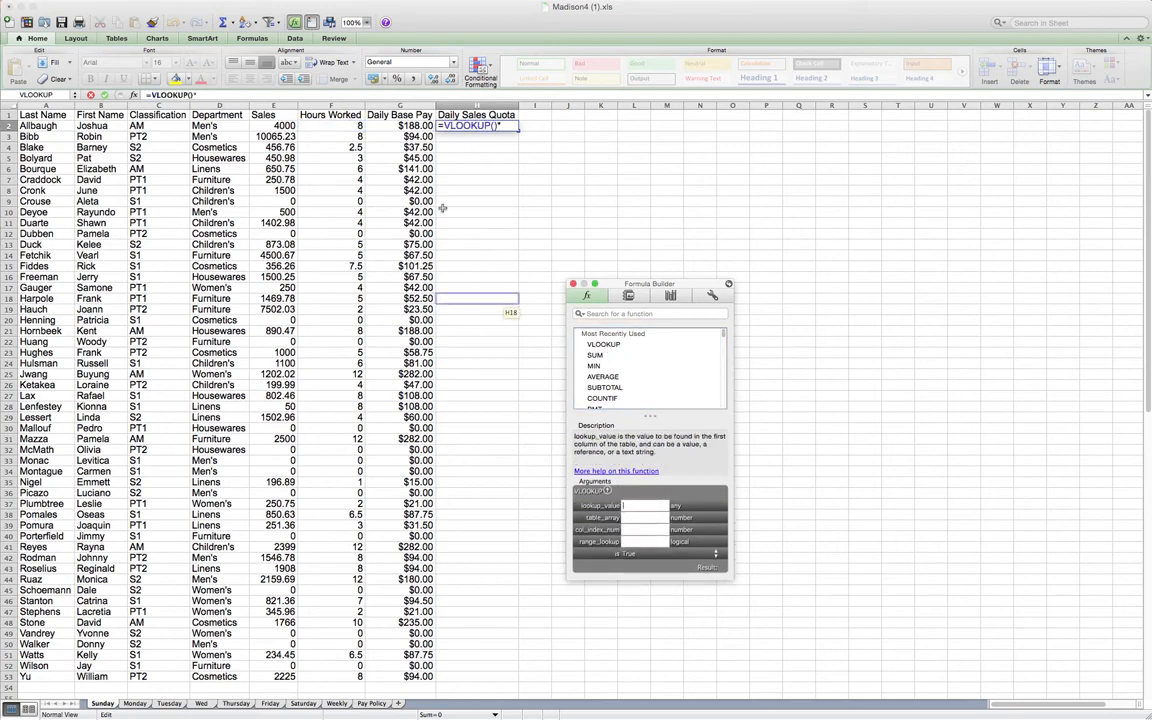
left_click(148, 125)
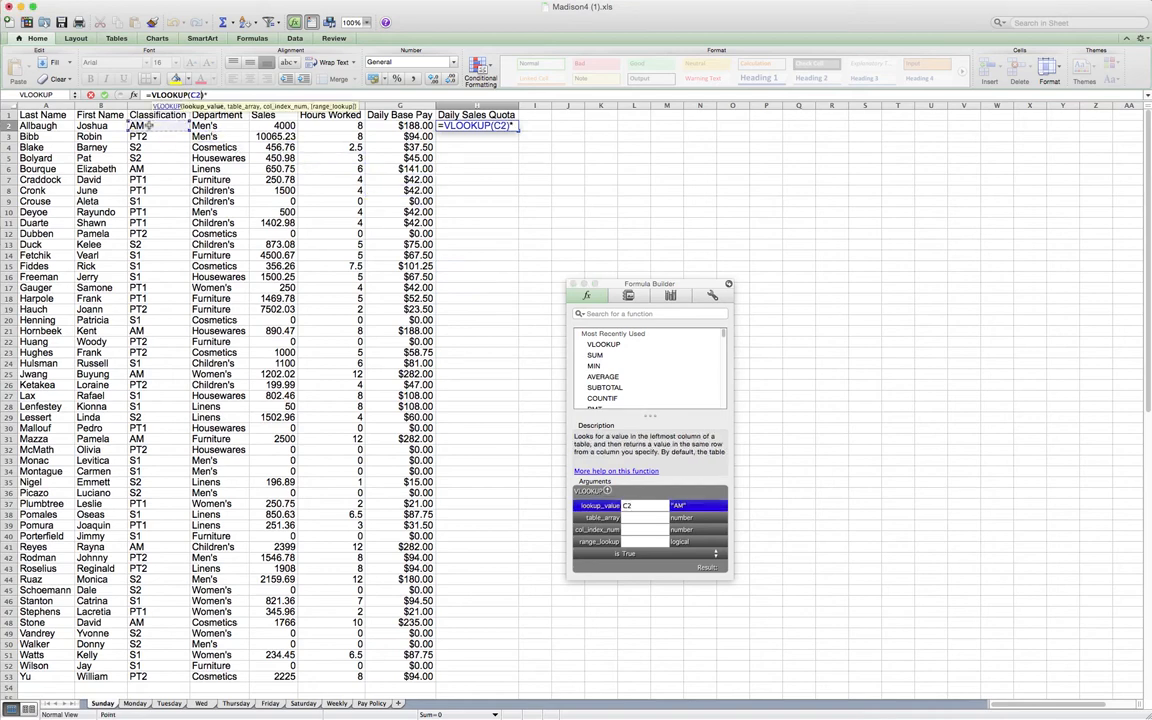
Step: Set the VLOOKUP's table array to the named range paypolicy
left_click(635, 517)
type("pa")
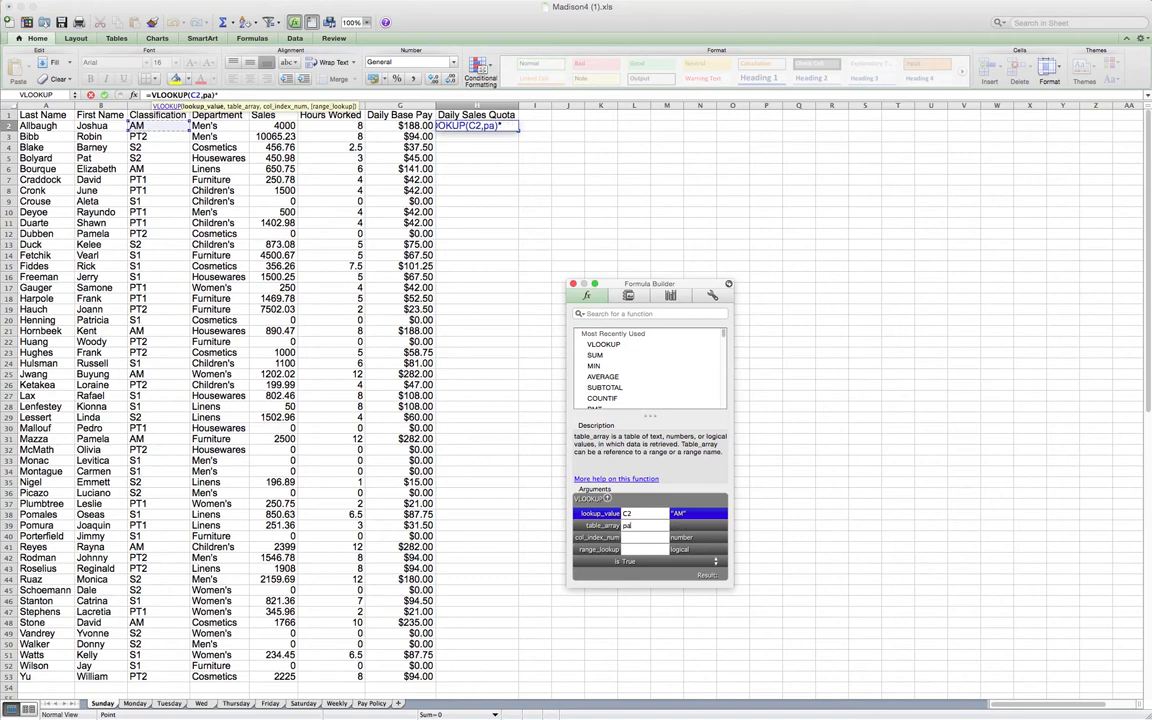
type("ypolicy")
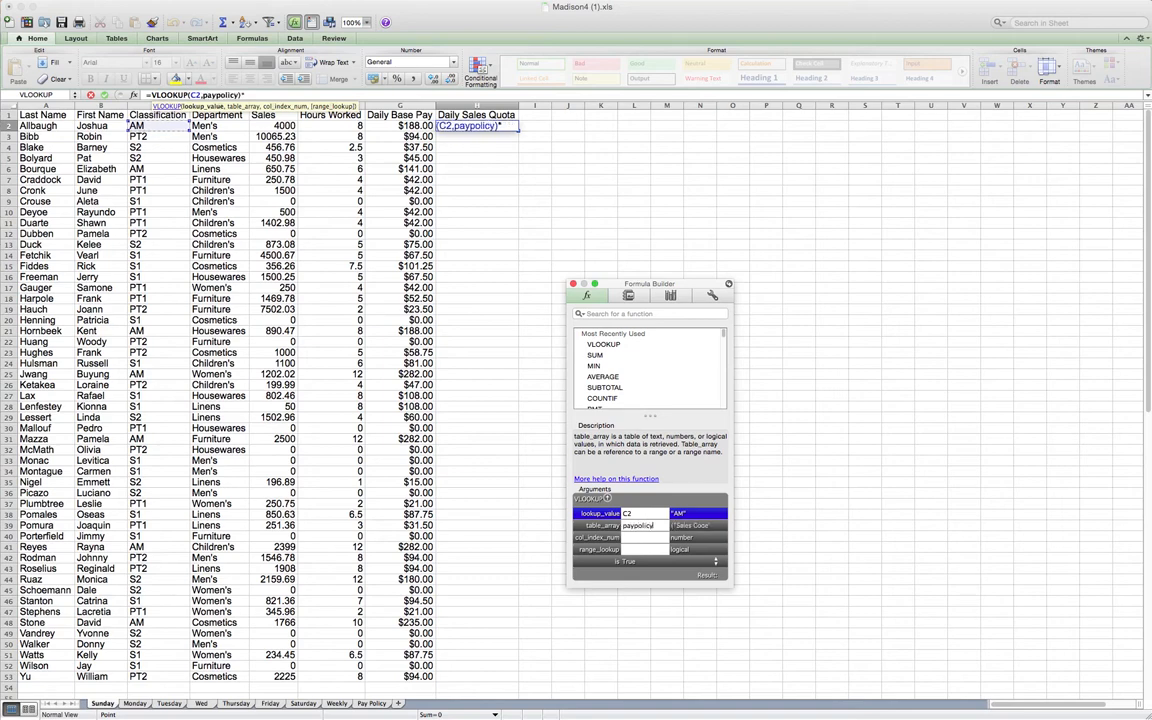
Step: Try to set the column index to 4 while viewing the Pay Policy sheet
left_click(636, 537)
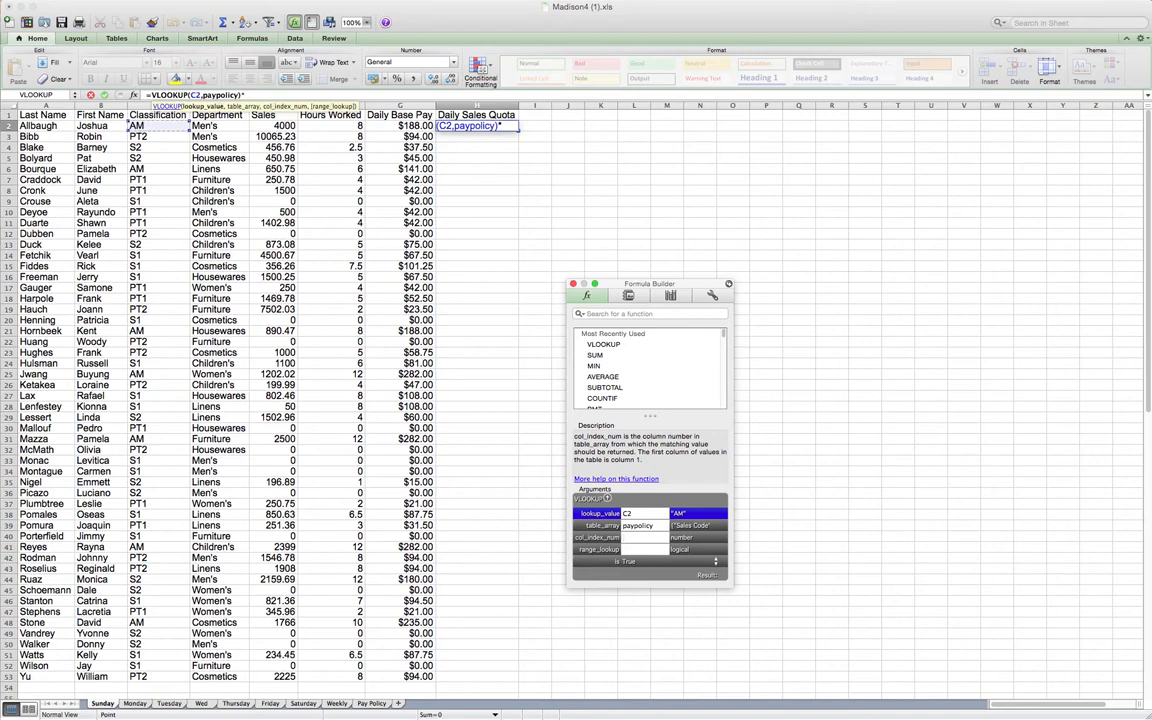
left_click(368, 703)
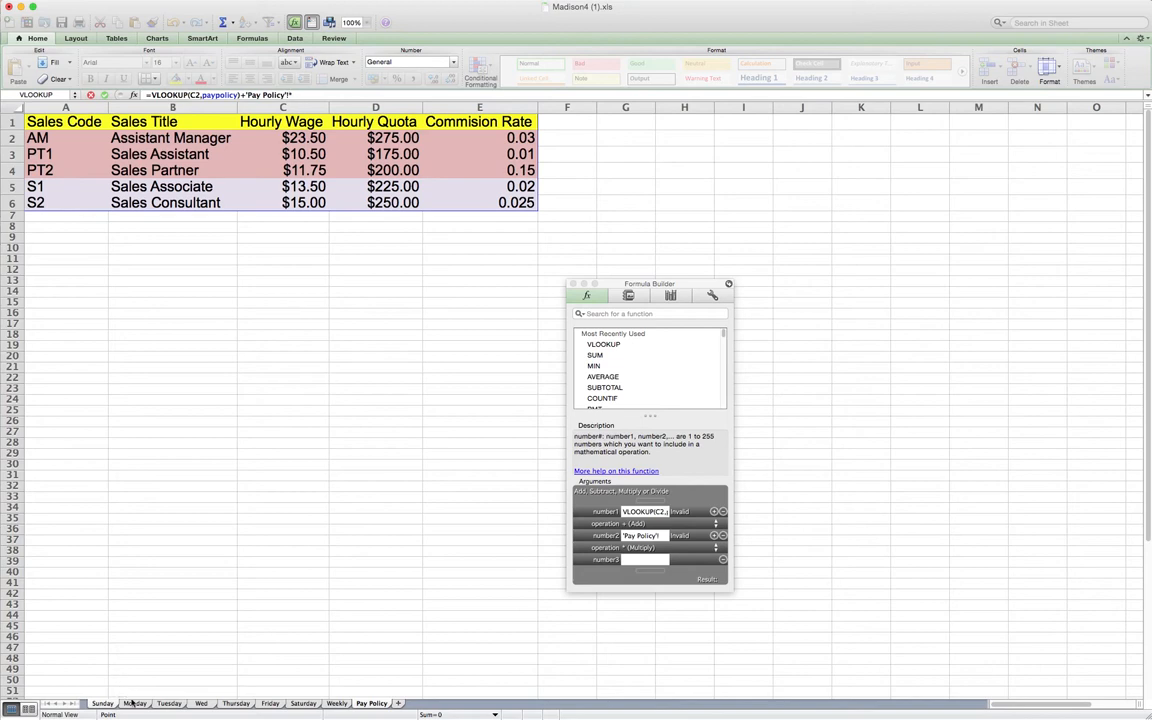
left_click(650, 537)
type("4")
Step: Remove the stray Pay Policy sheet reference from the H2 formula and restore paypolicy as the table array
key("BackSpace")
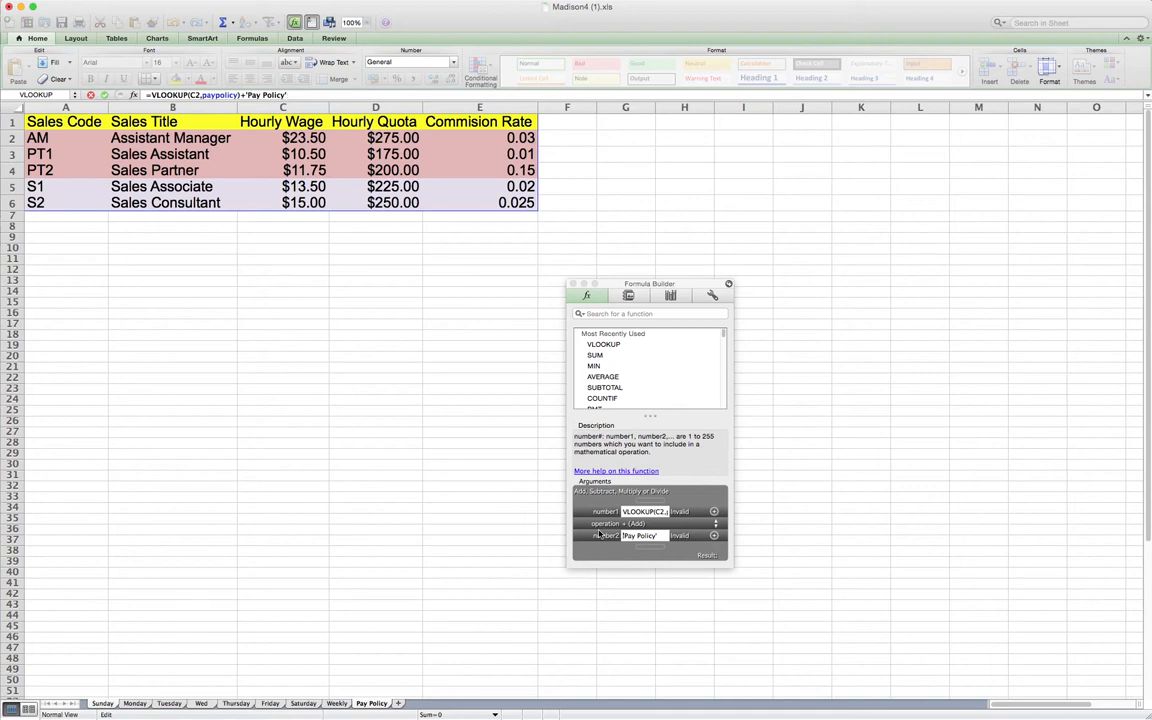
key("BackSpace")
key("BackSpace")
key("BackSpace")
key("BackSpace")
key("BackSpace")
key("BackSpace")
key("BackSpace")
key("BackSpace")
key("BackSpace")
key("BackSpace")
key("BackSpace")
key("BackSpace")
key("BackSpace")
key("BackSpace")
key("BackSpace")
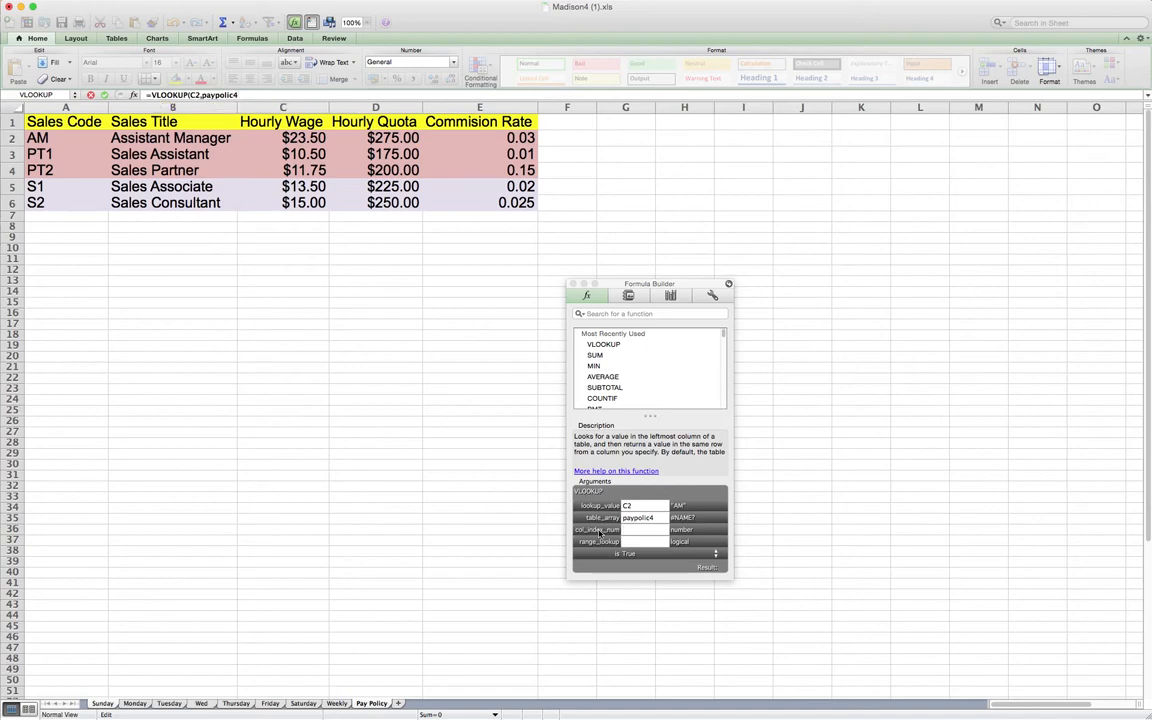
left_click(643, 530)
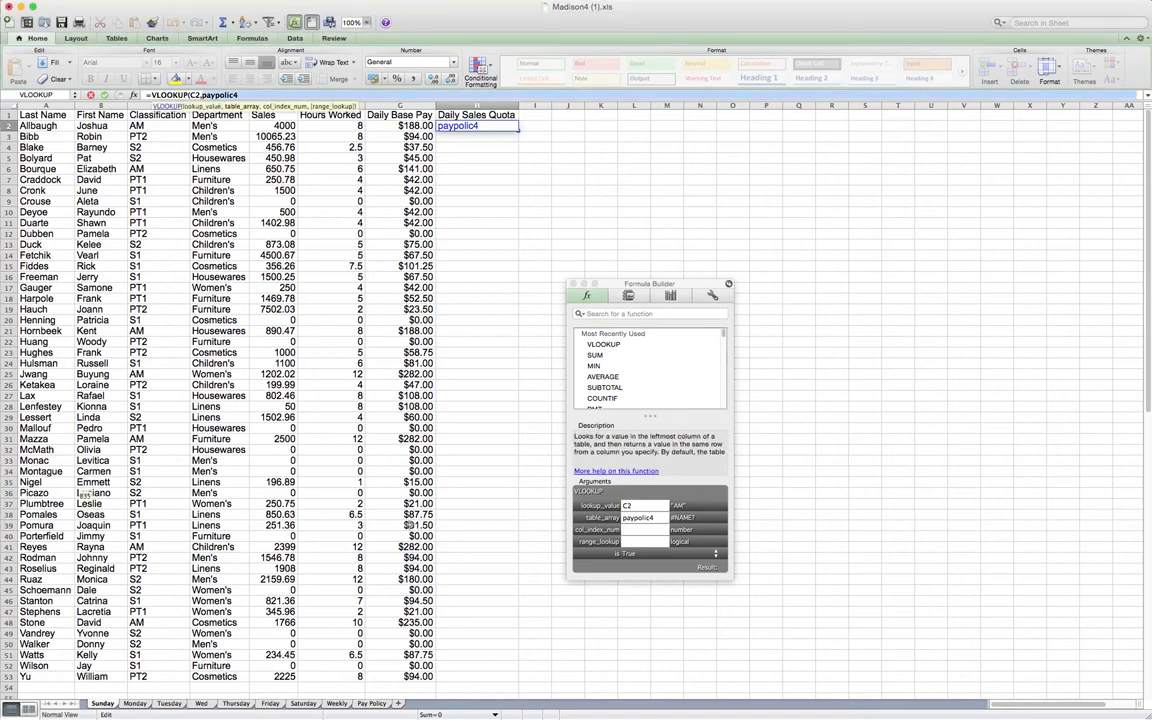
left_click(665, 518)
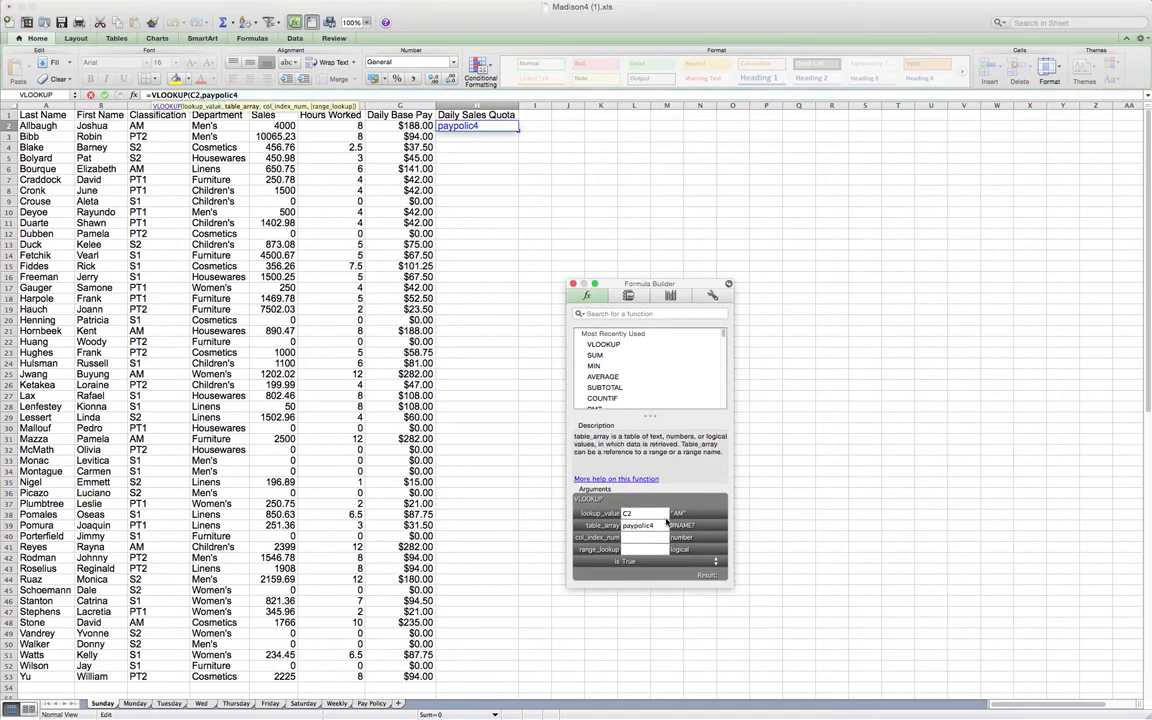
key("BackSpace")
type("y")
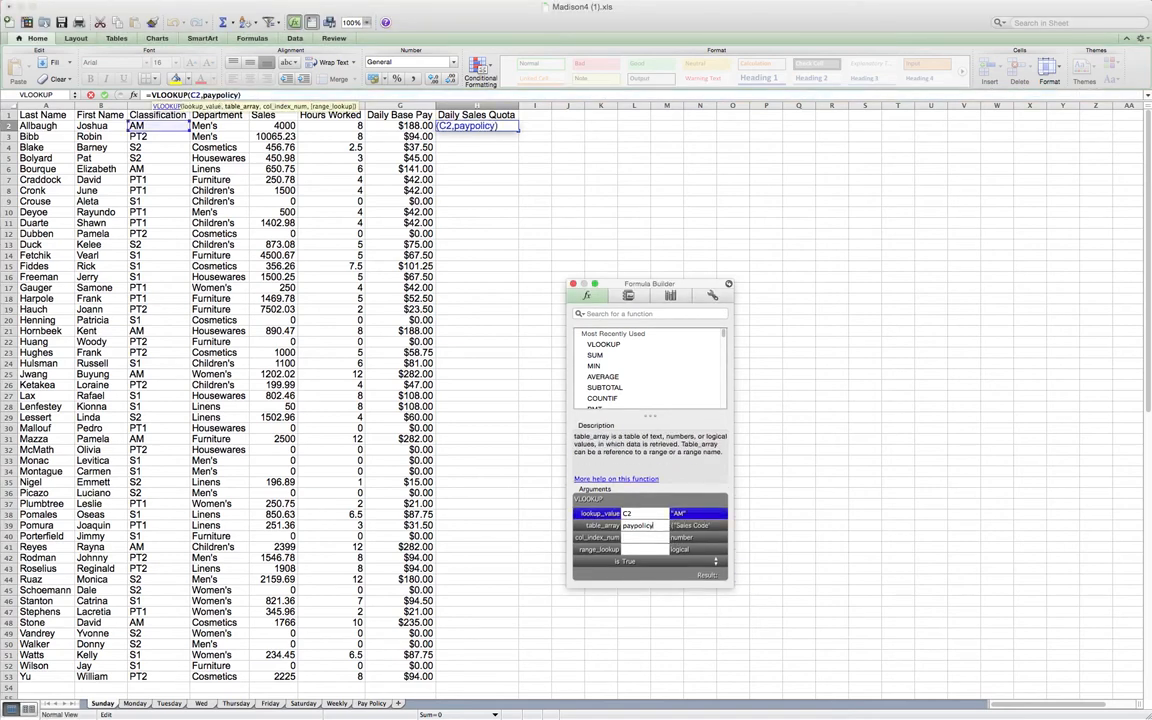
Step: Complete the VLOOKUP in H2 with column index 4 and False for range lookup, and enter the formula
key("Tab")
type("4")
key("Tab")
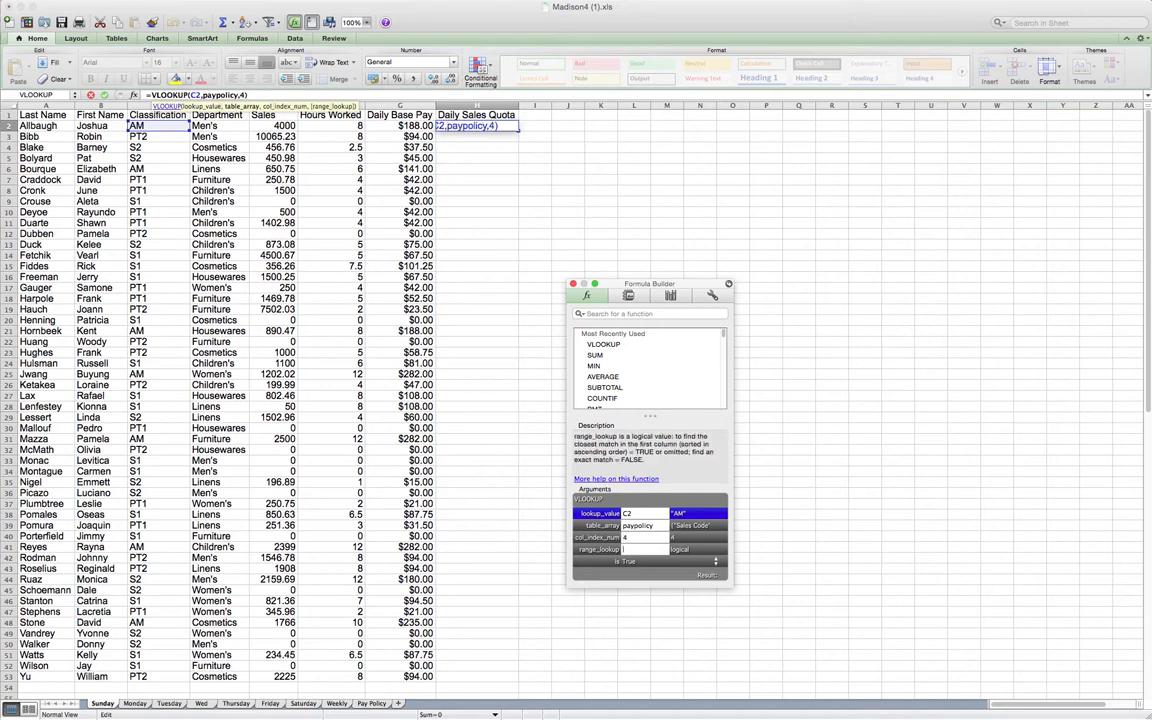
type("False")
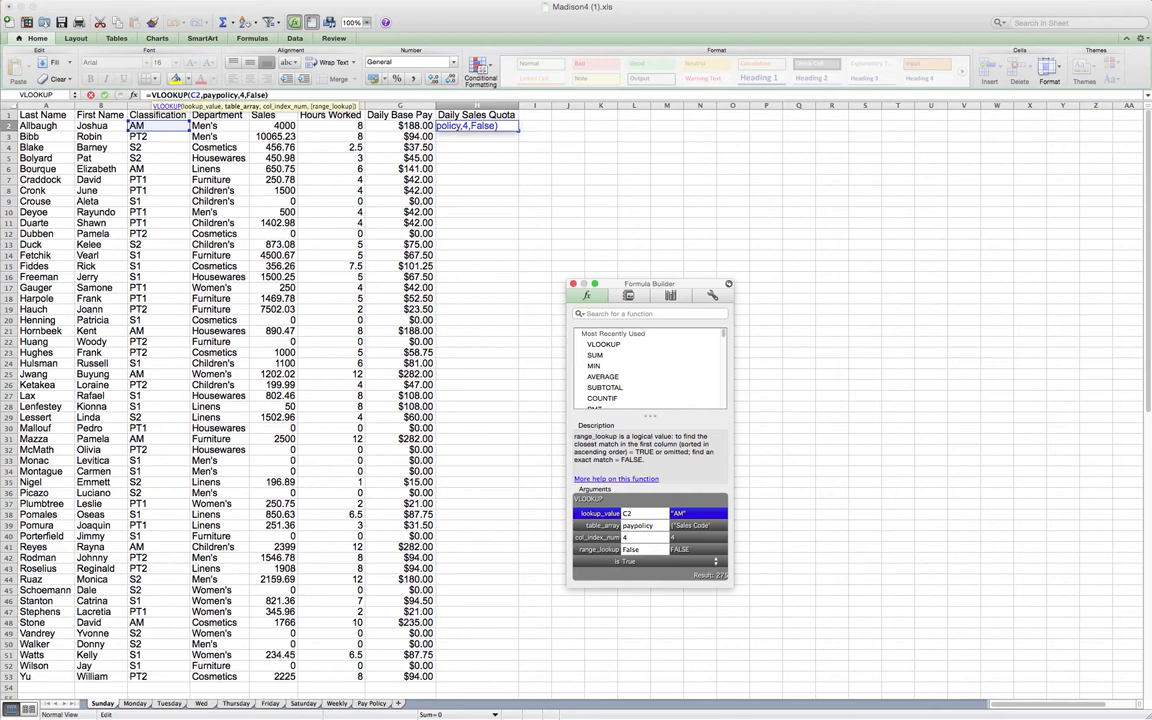
key("Return")
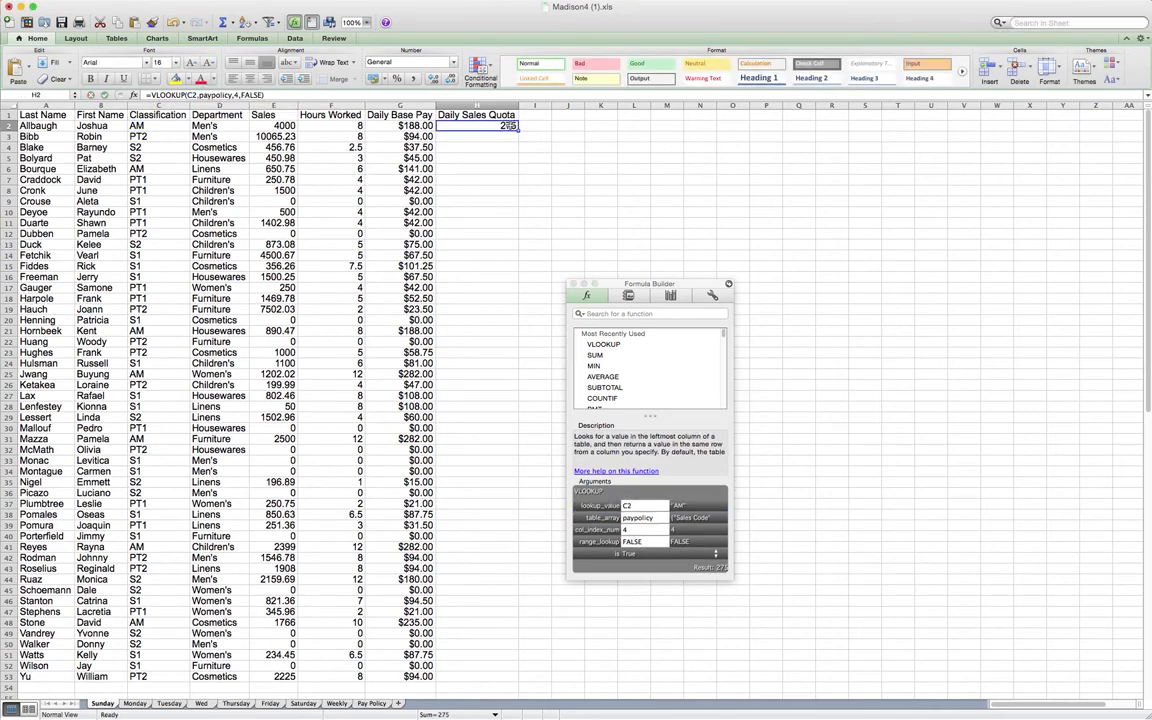
Step: Multiply the VLOOKUP in H2 by the hours worked in F2 and enter the formula
left_click(287, 94)
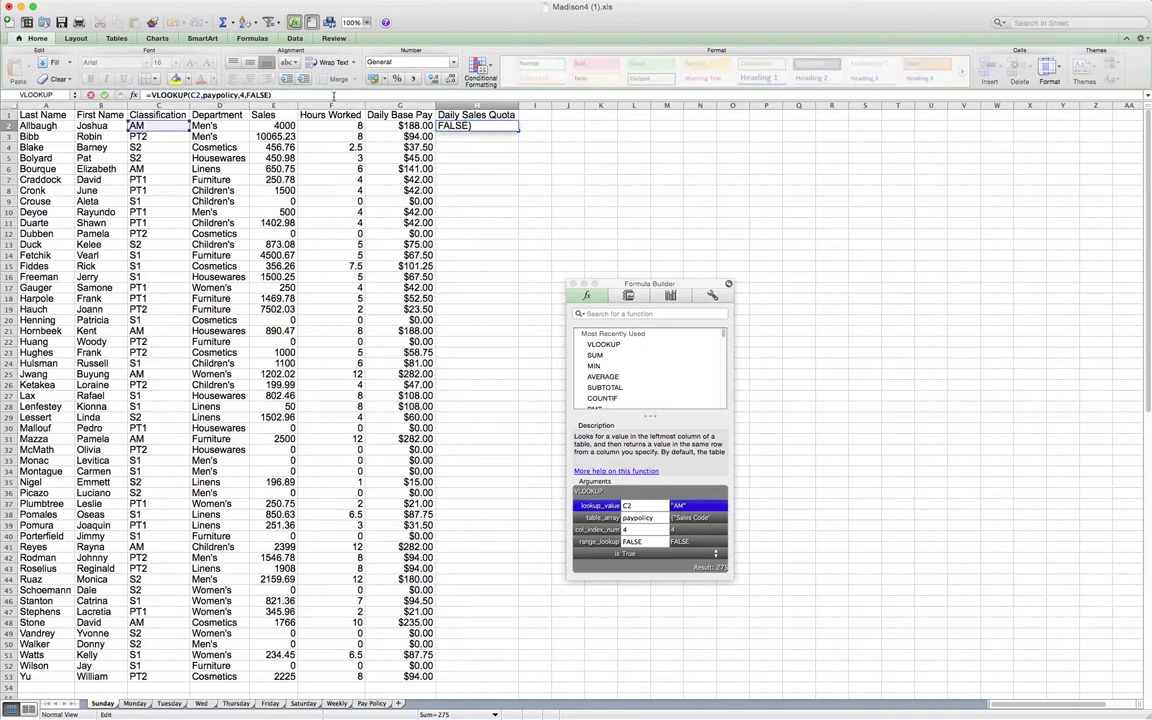
type("*")
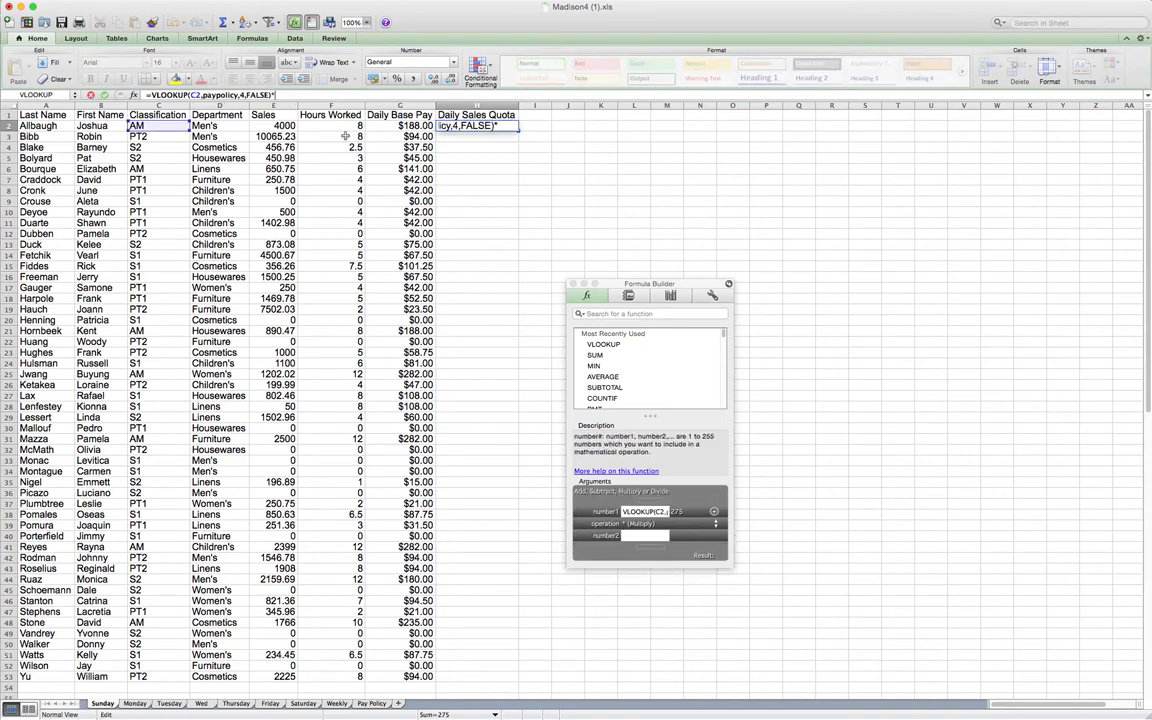
left_click(348, 126)
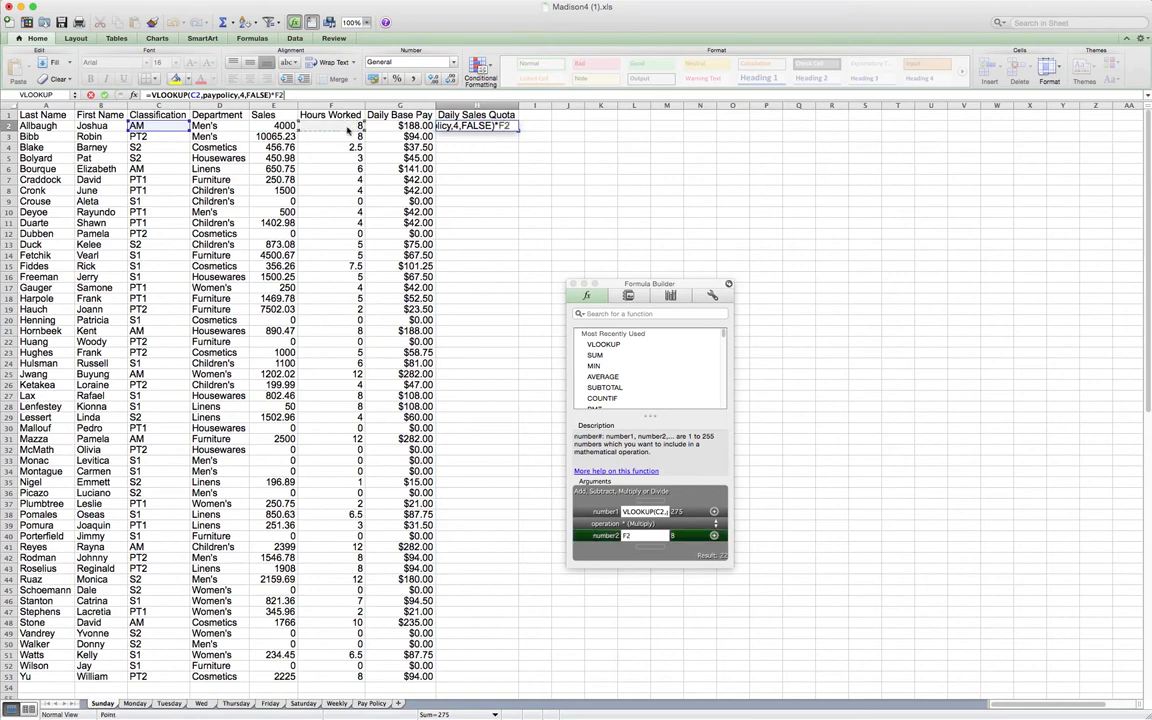
key("Return")
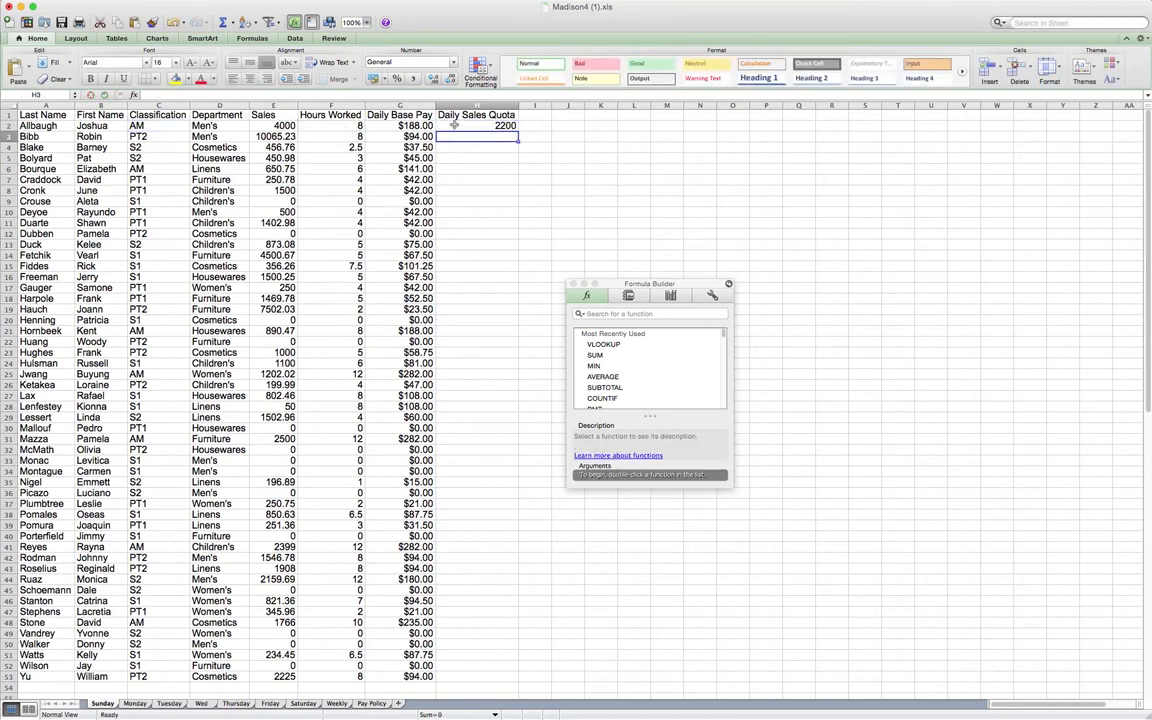
Step: Review the VLOOKUP formula in H2 and fill it down the Daily Sales Quota column to H53
left_click(456, 127)
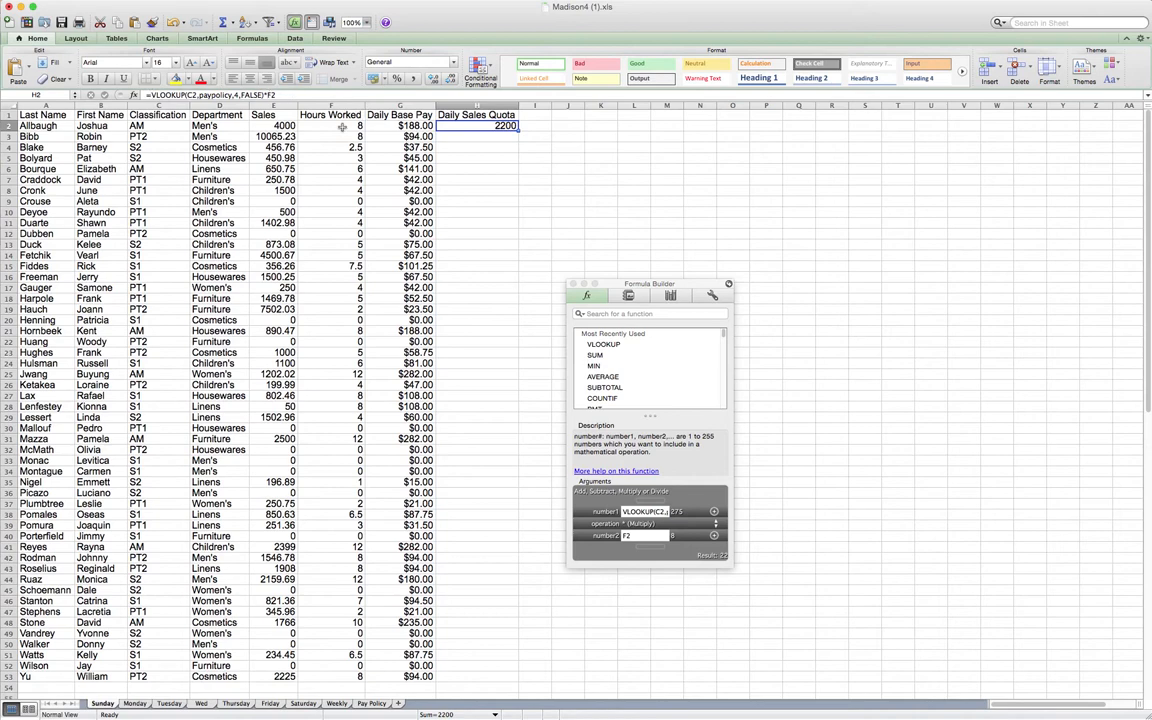
left_click(290, 95)
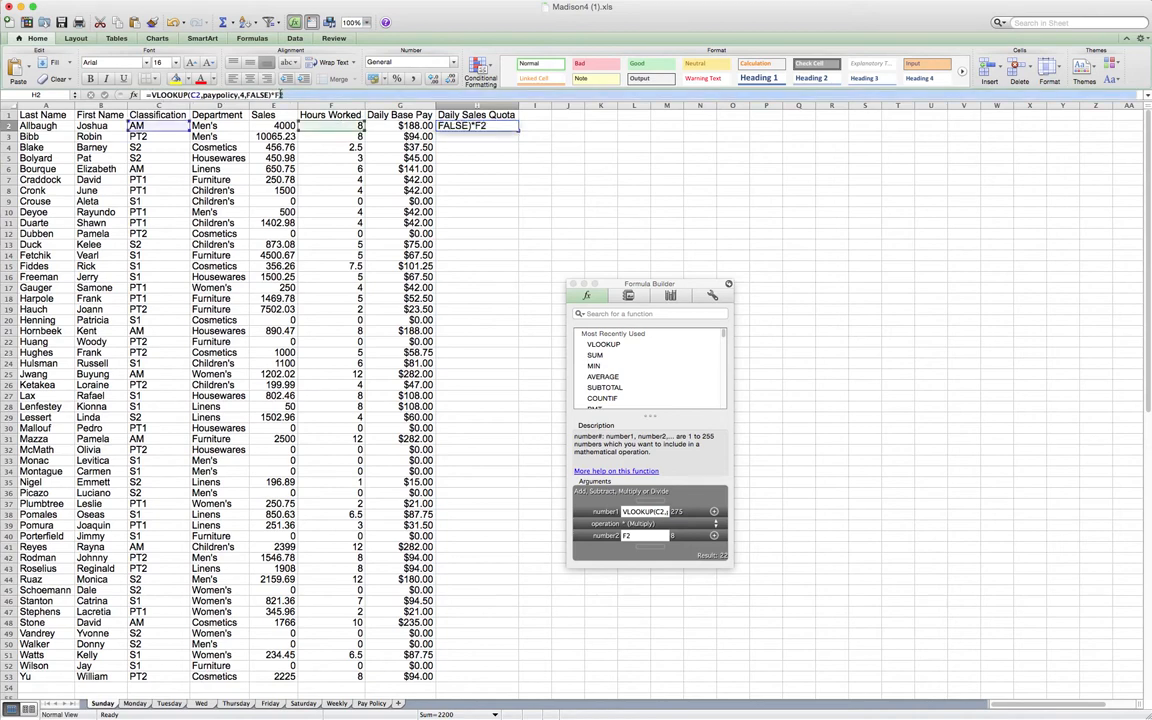
left_click(272, 95)
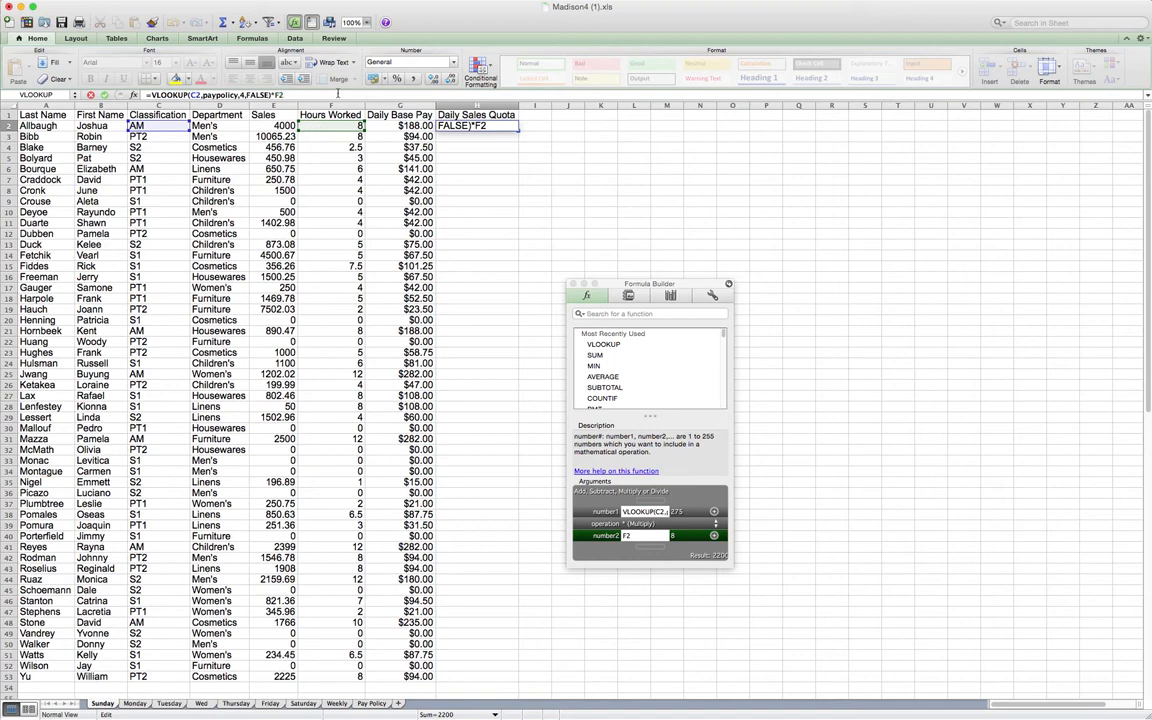
key("Return")
left_click(465, 125)
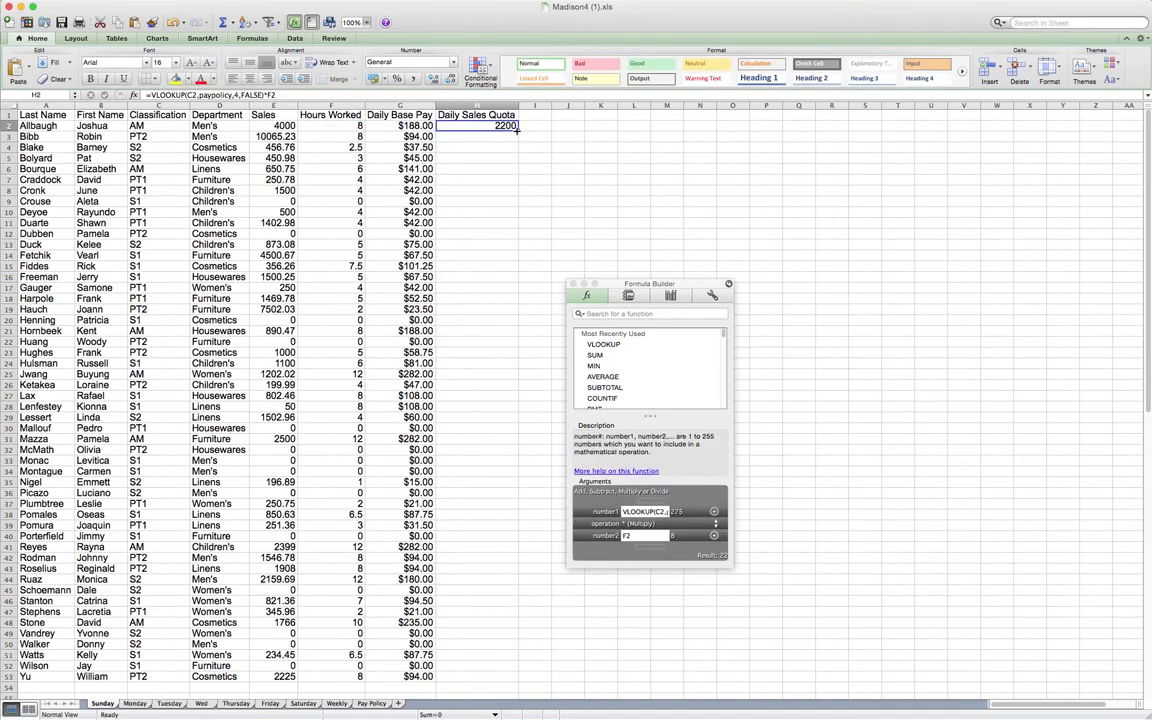
left_click_drag(518, 131, 512, 680)
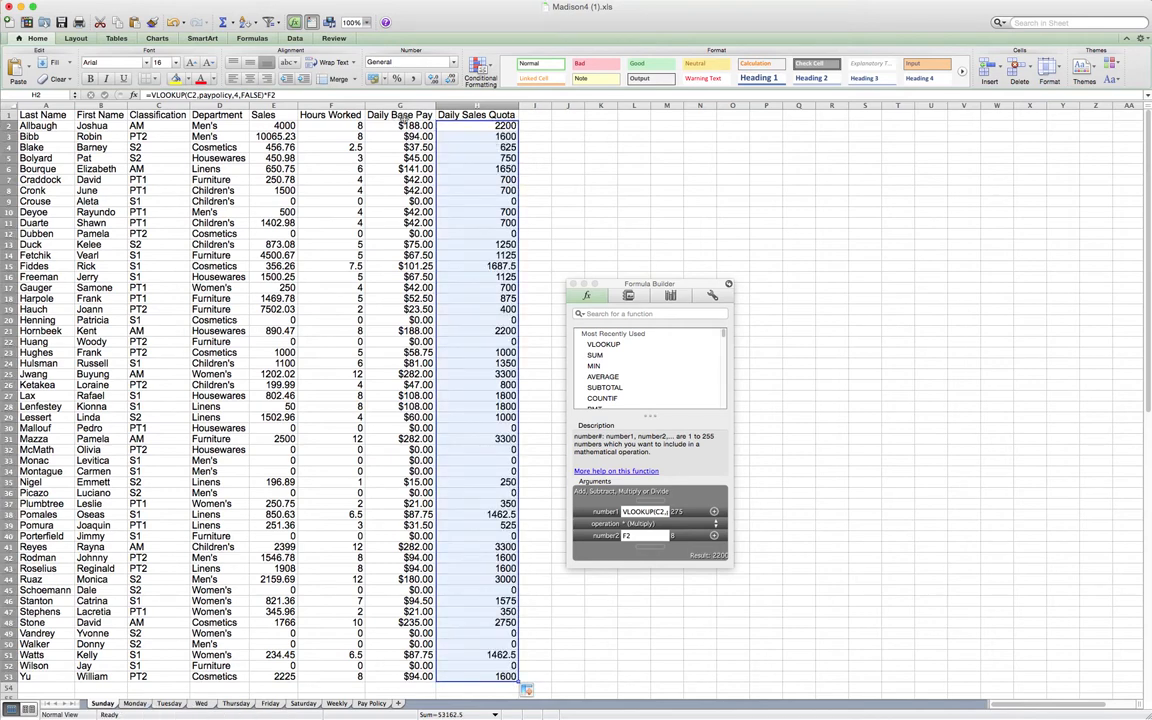
Step: Format the Daily Sales Quota values in H2:H53 as Currency and move the Formula Builder farther from the data
left_click(437, 64)
left_click(392, 94)
left_click_drag(610, 284, 743, 284)
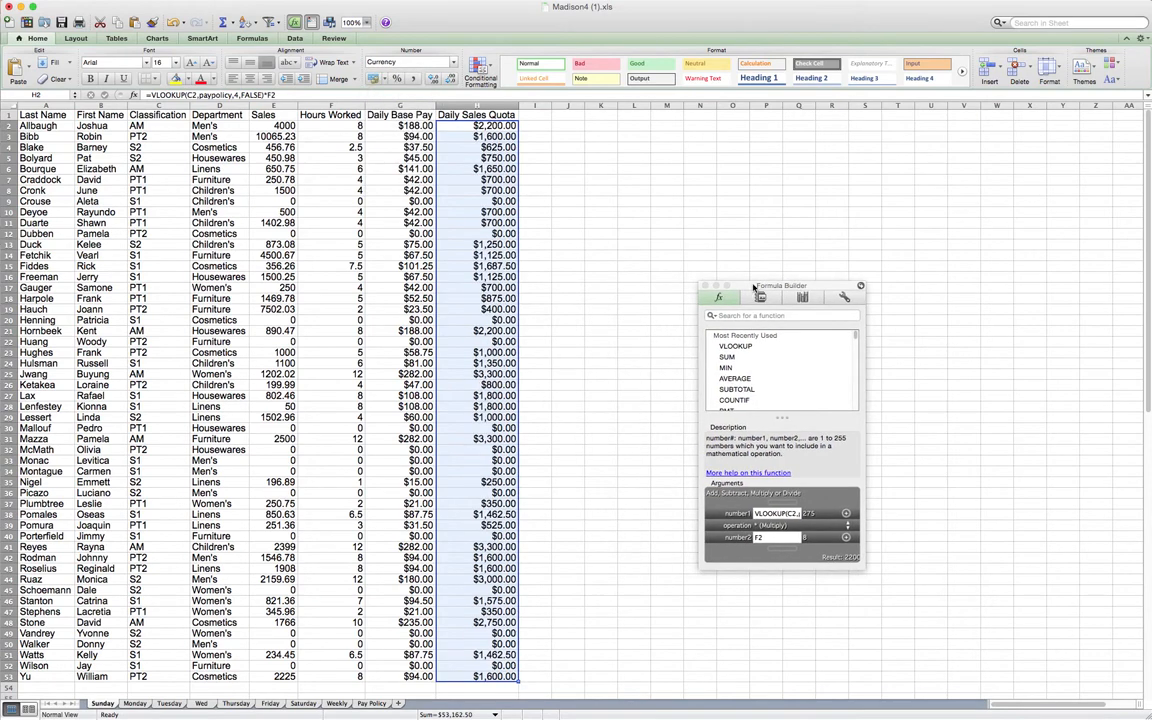
left_click(496, 125)
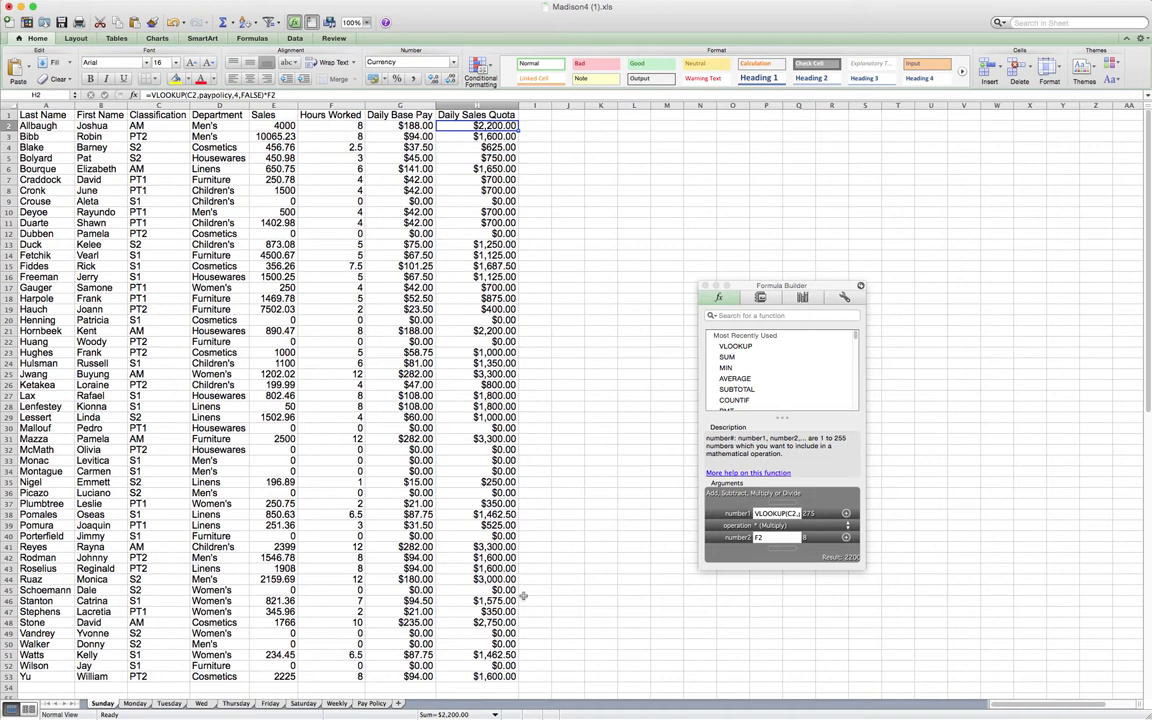
Step: On the Pay Policy sheet, set the Hourly Quota to 200 for AM, 100 for PT1, 125 for PT2, 150 for S1 and 175 for S2
left_click(372, 704)
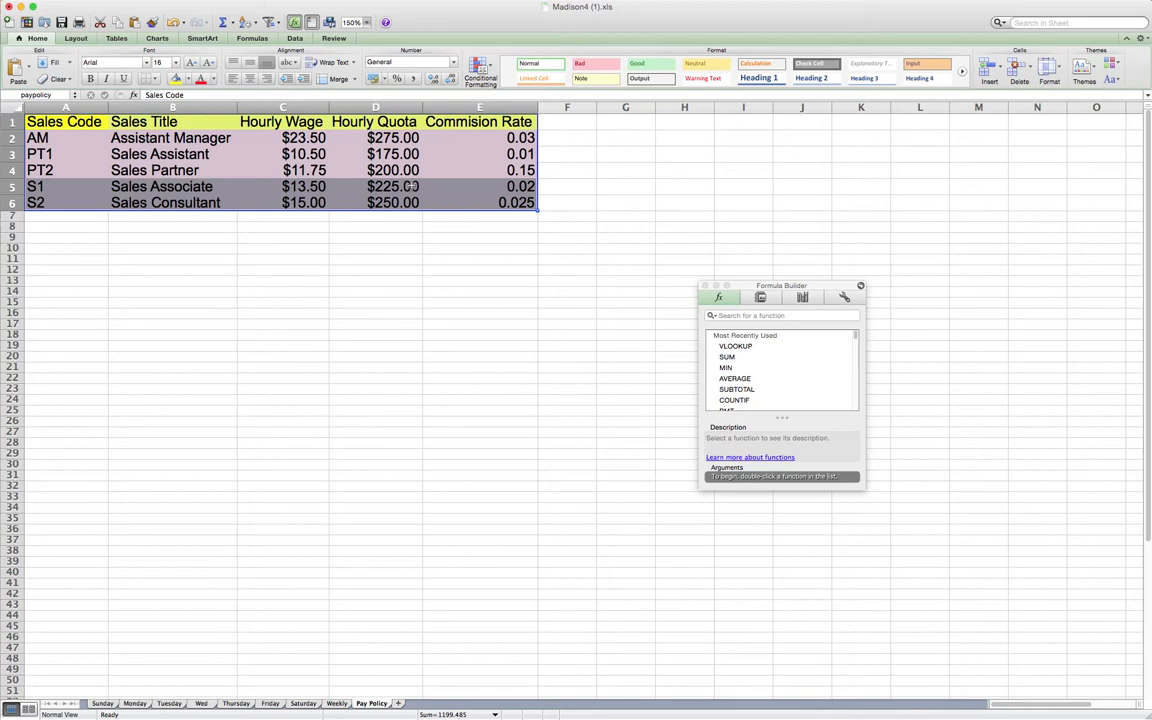
left_click(366, 135)
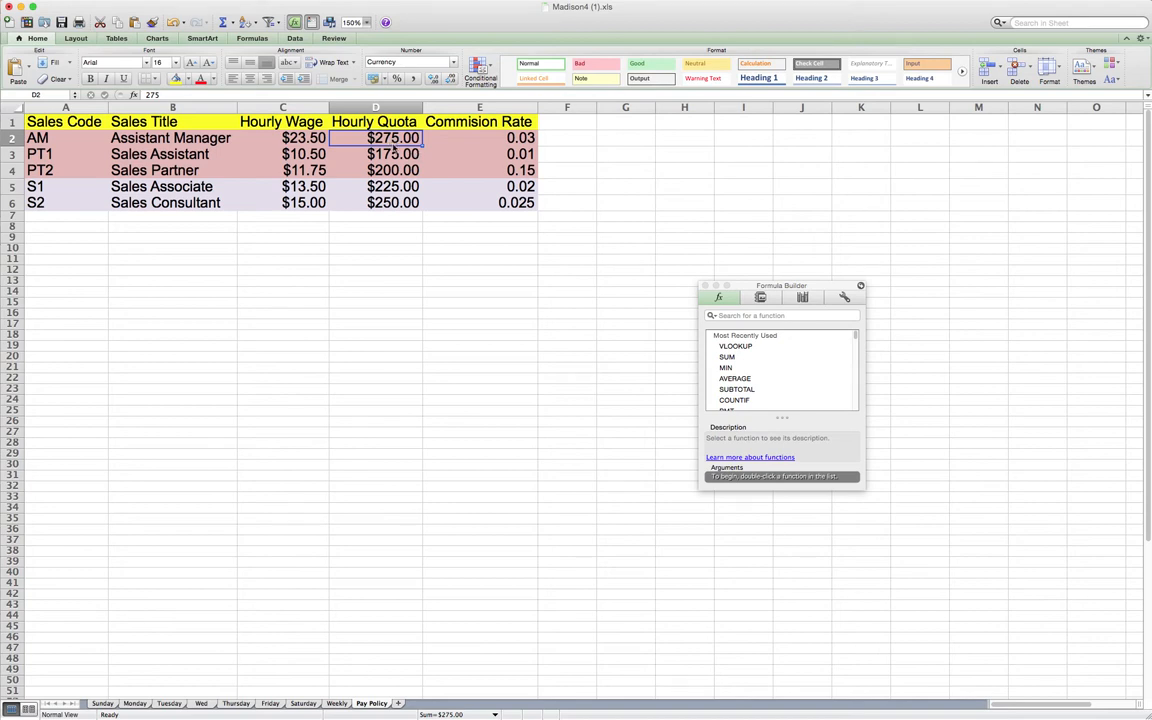
type("200")
key("Return")
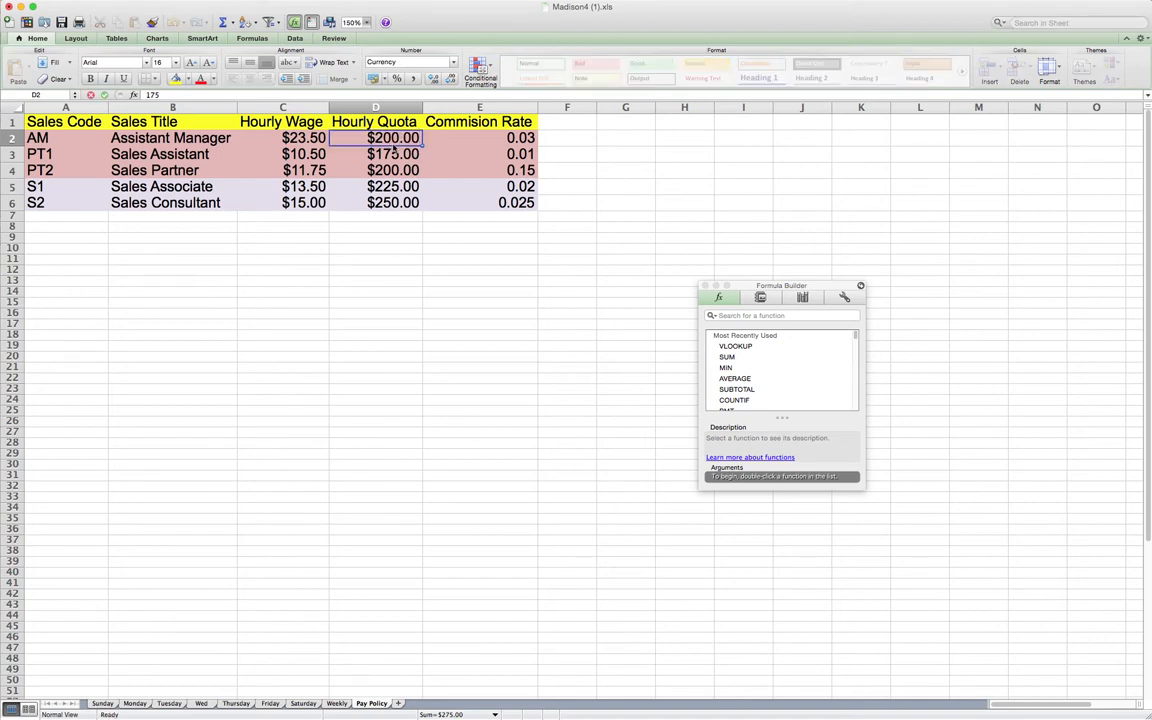
type("100")
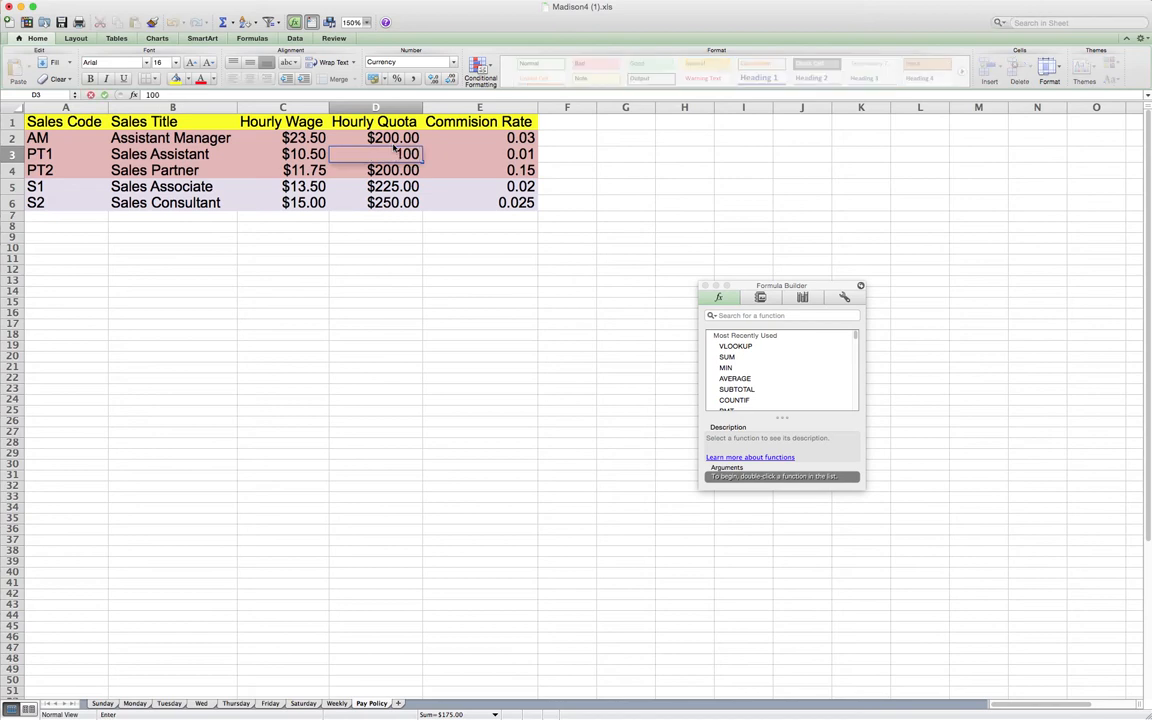
key("Return")
type("125")
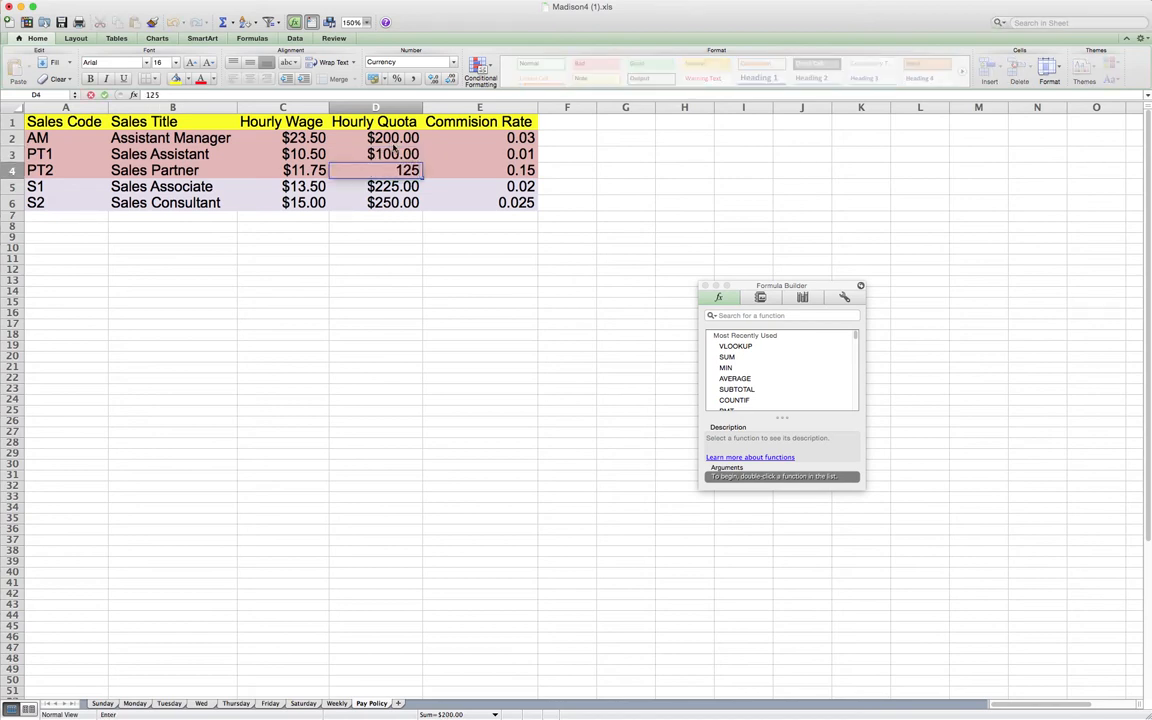
key("Return")
type("225150")
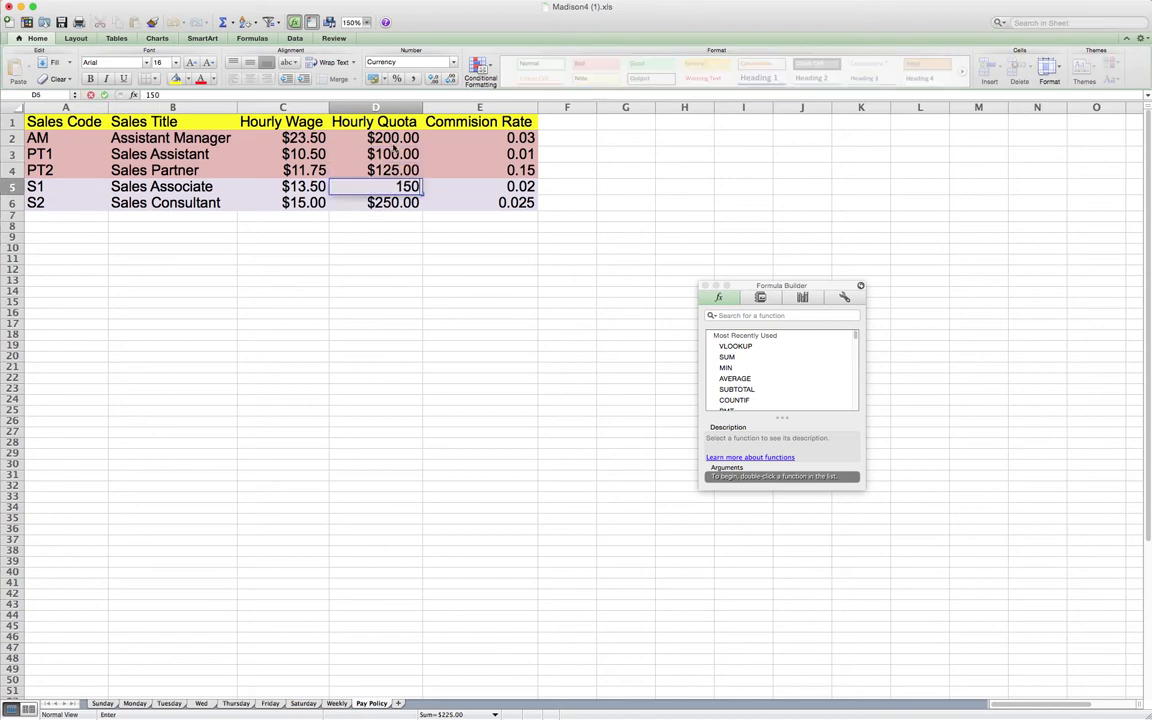
key("Return")
type("175")
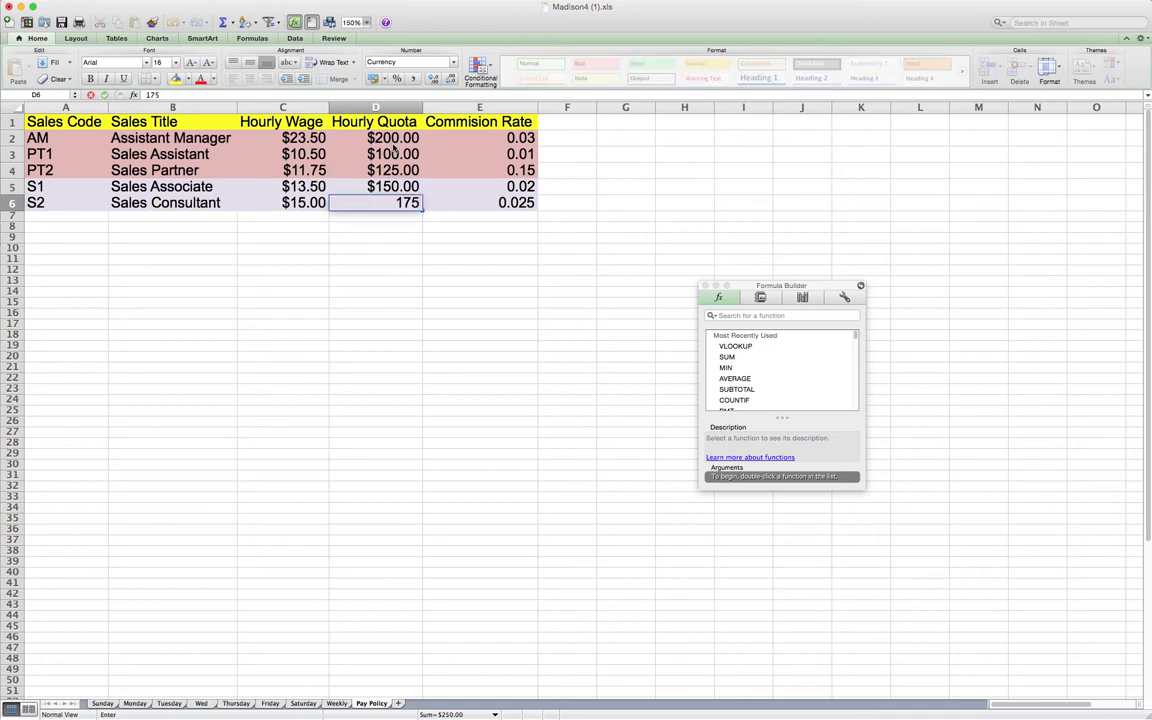
key("Return")
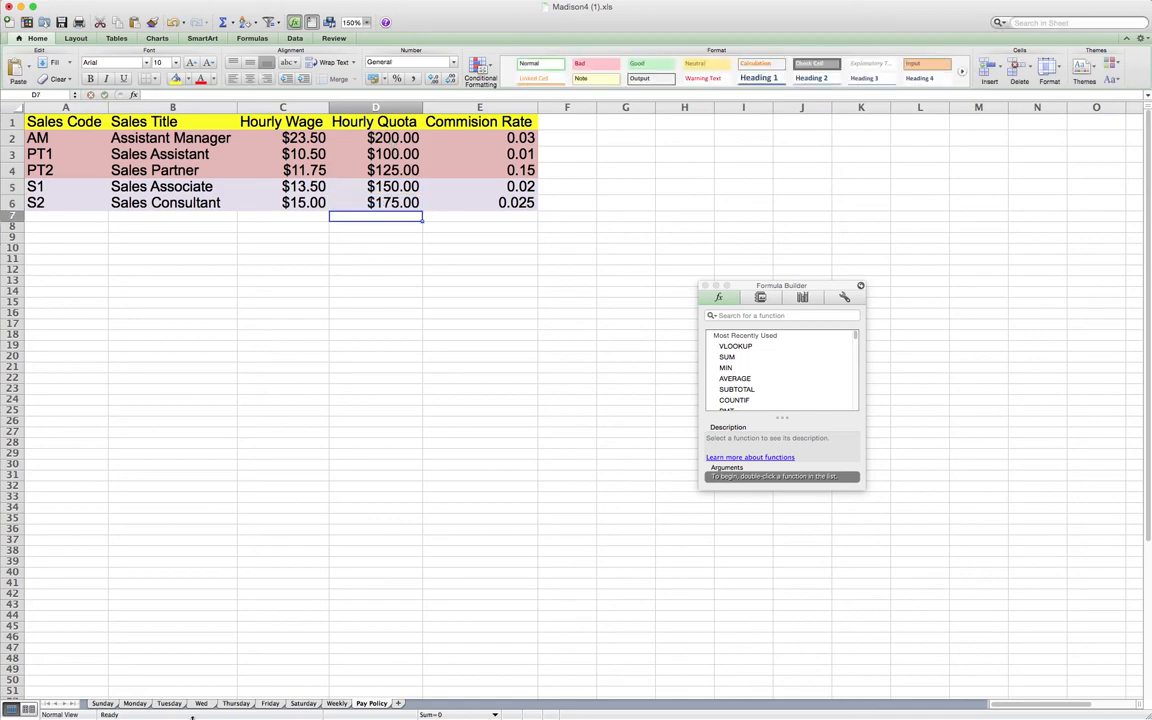
Step: On the Sunday sheet, enter the heading Commission Rates in I1 and widen column I to fit it
left_click(104, 704)
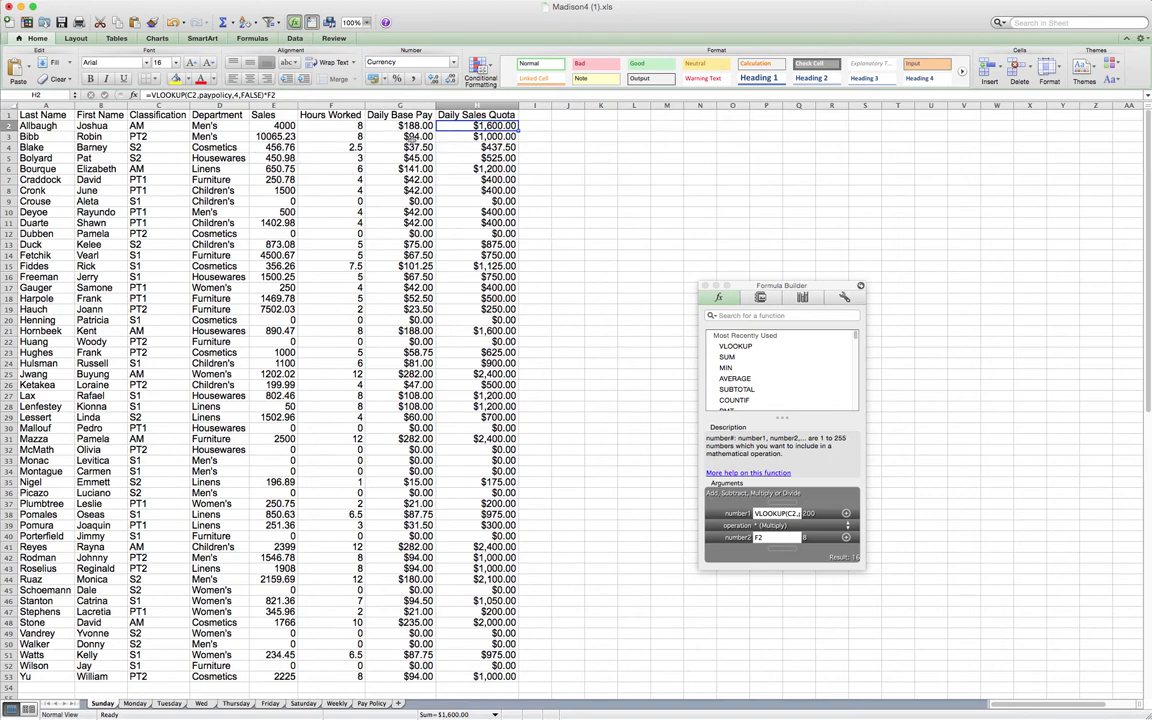
left_click(535, 118)
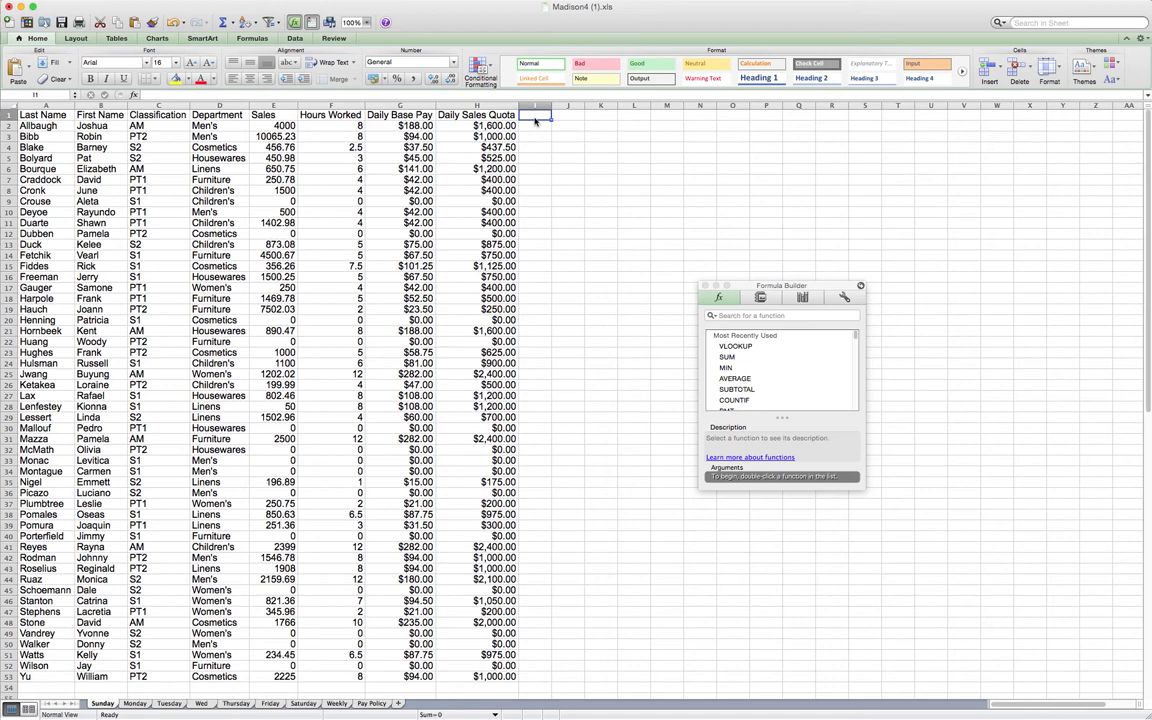
type("Comm")
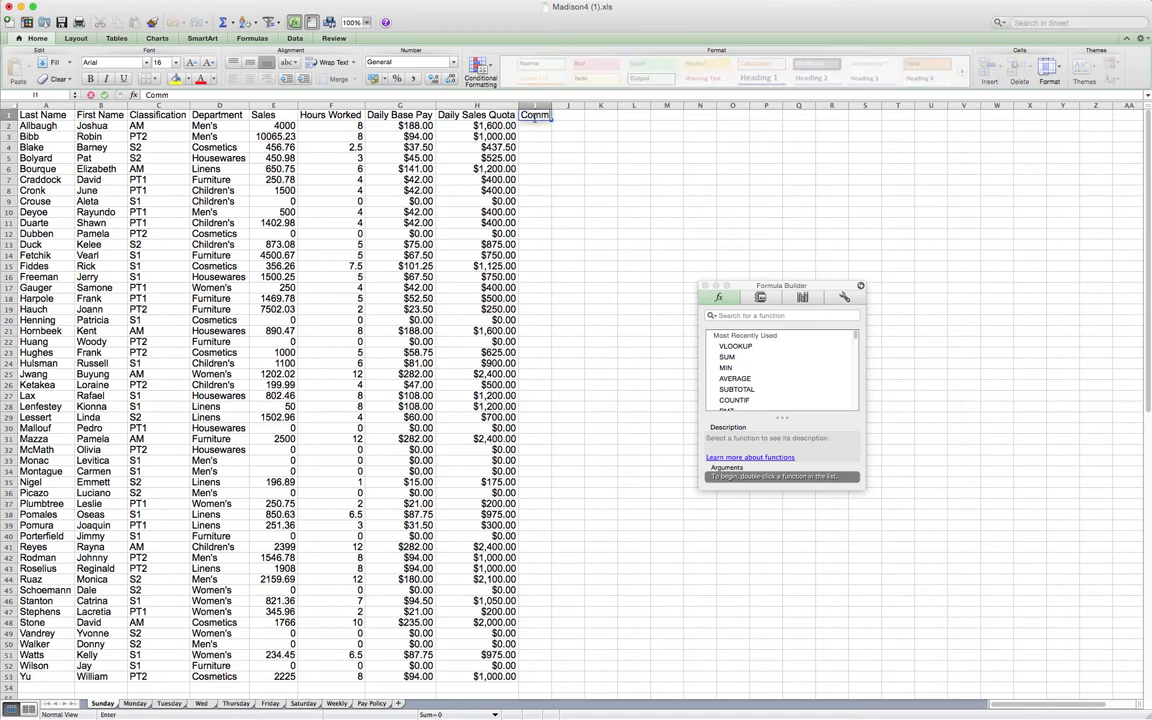
type("ission Rat")
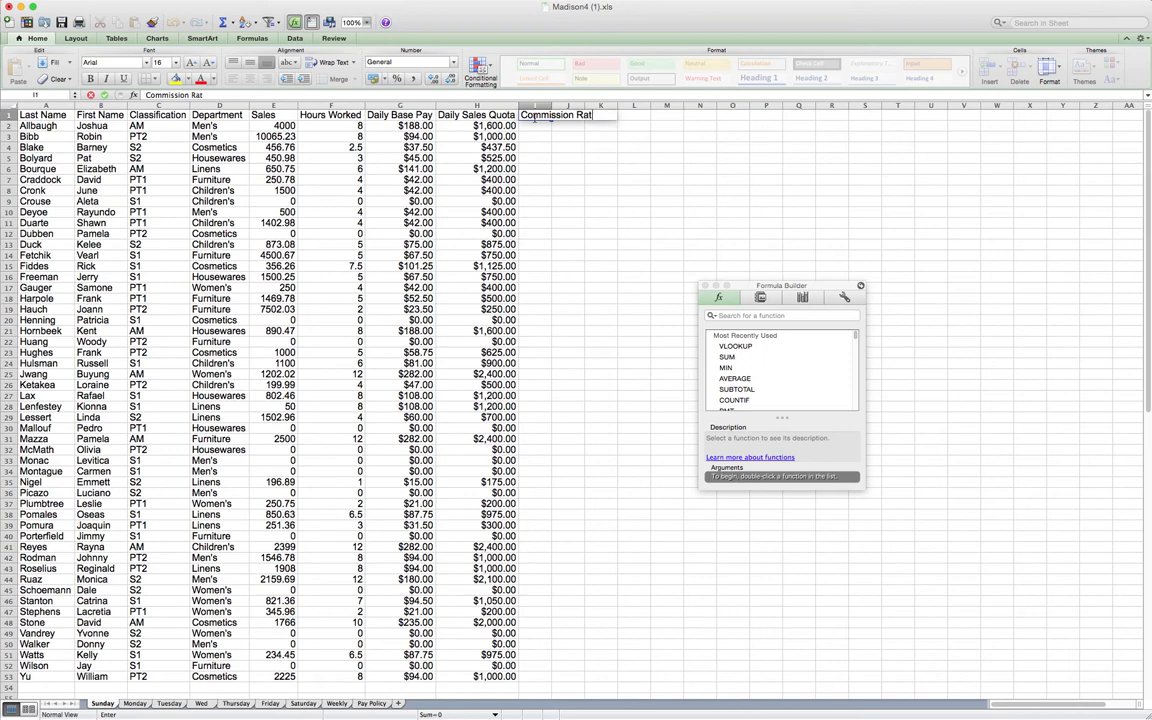
type("es")
key("Tab")
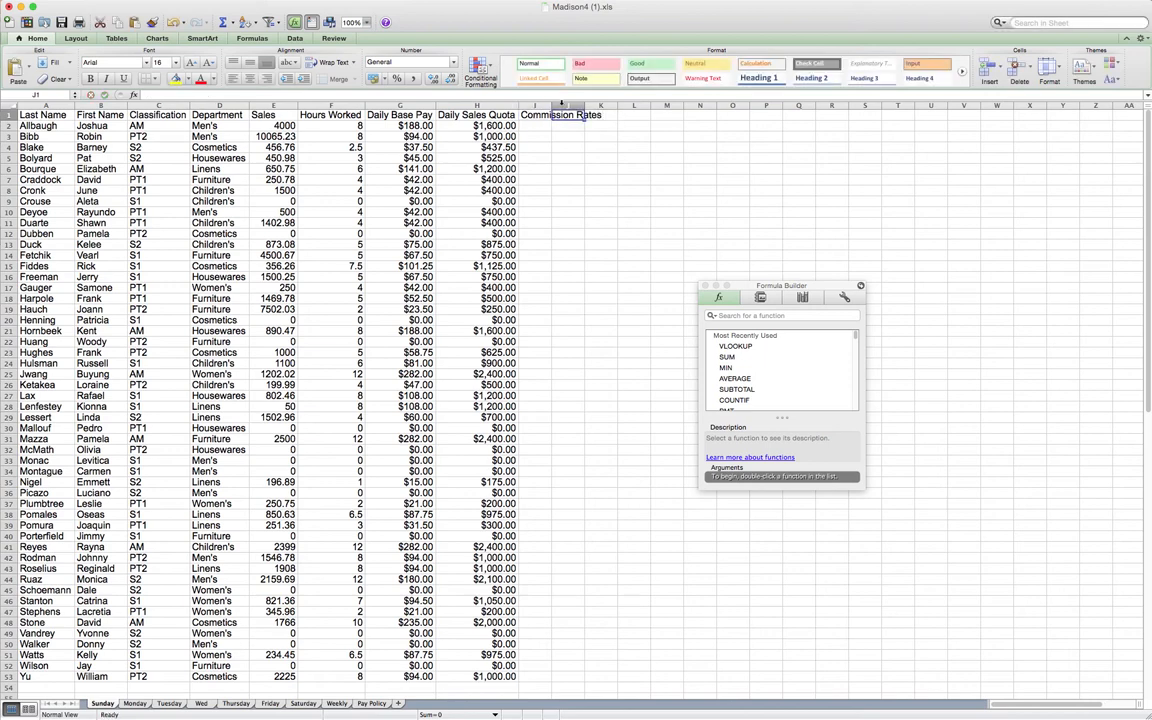
left_click_drag(553, 105, 606, 107)
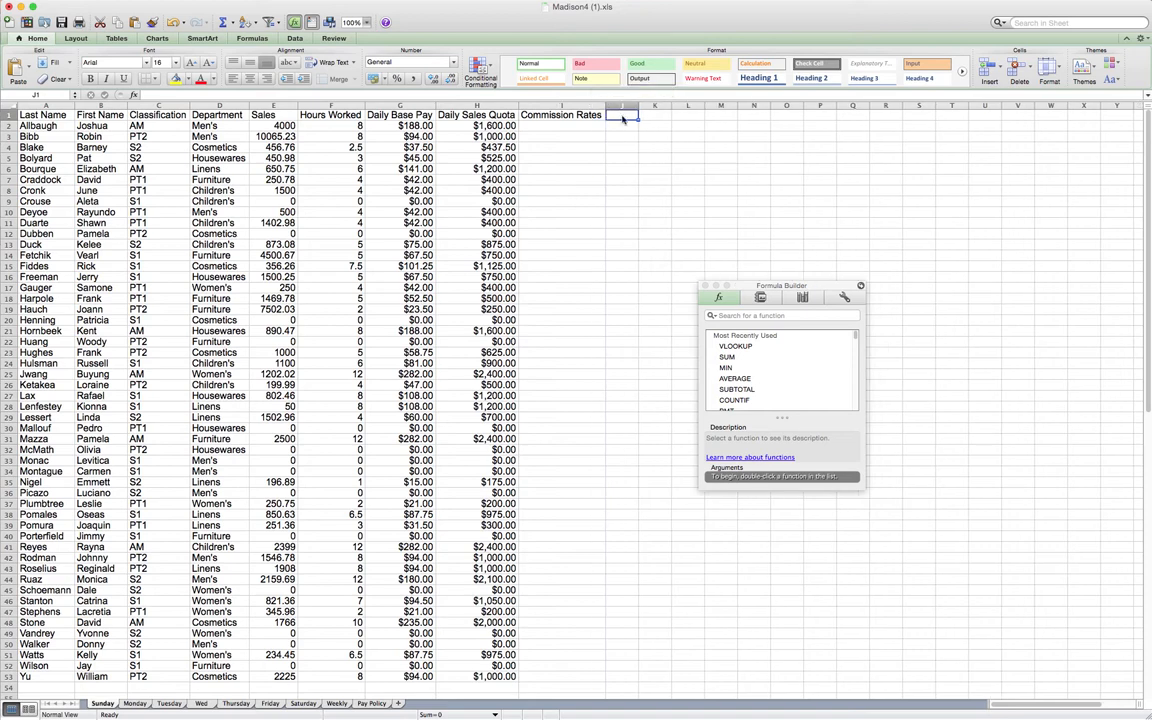
Step: Enter the heading Daily Commissions in J1 and fit column J to its width
type("Daily")
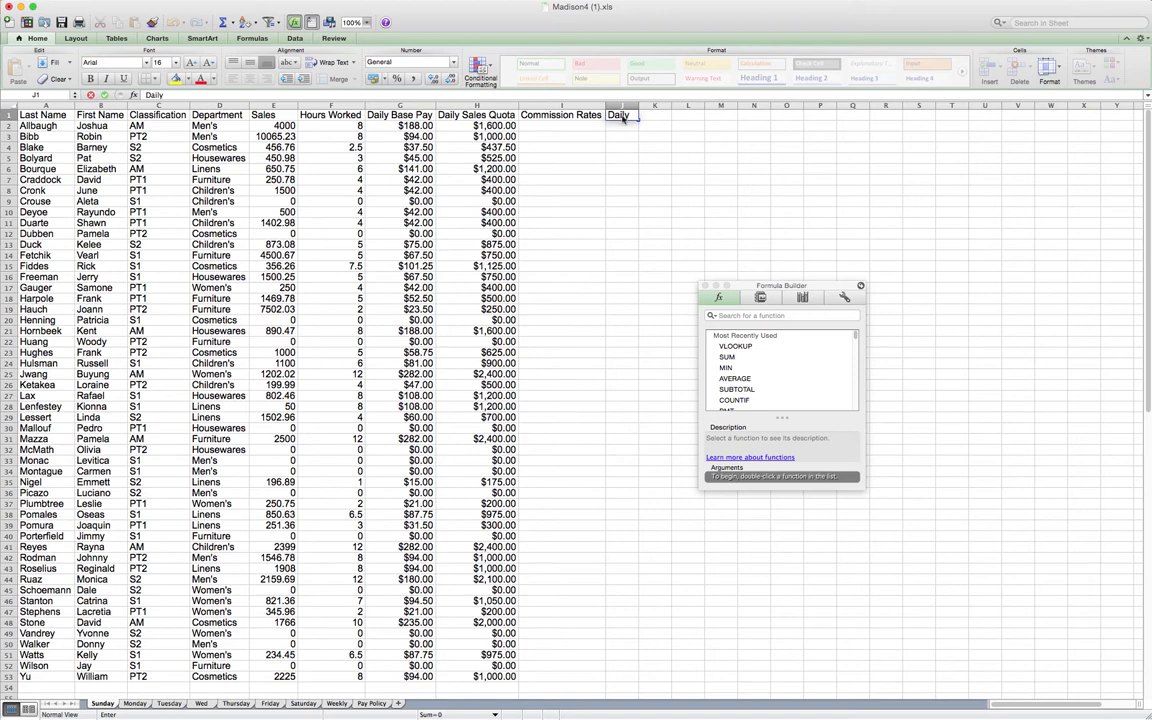
type(" Commi")
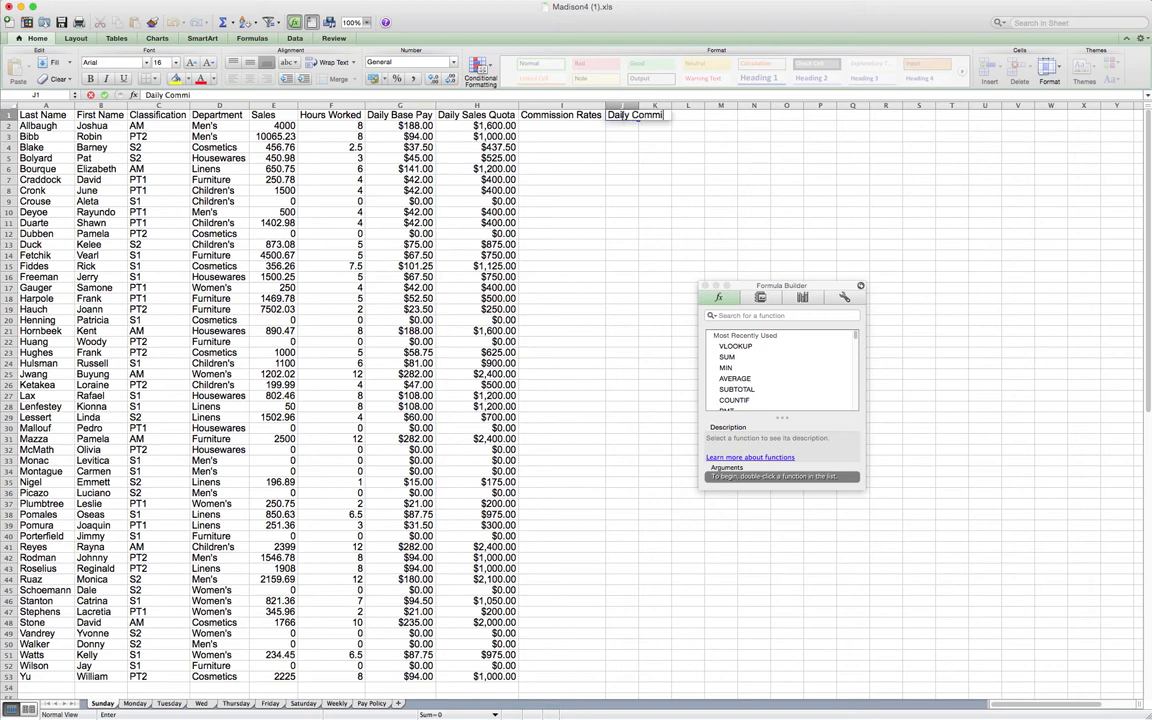
type("ssions")
key("Tab")
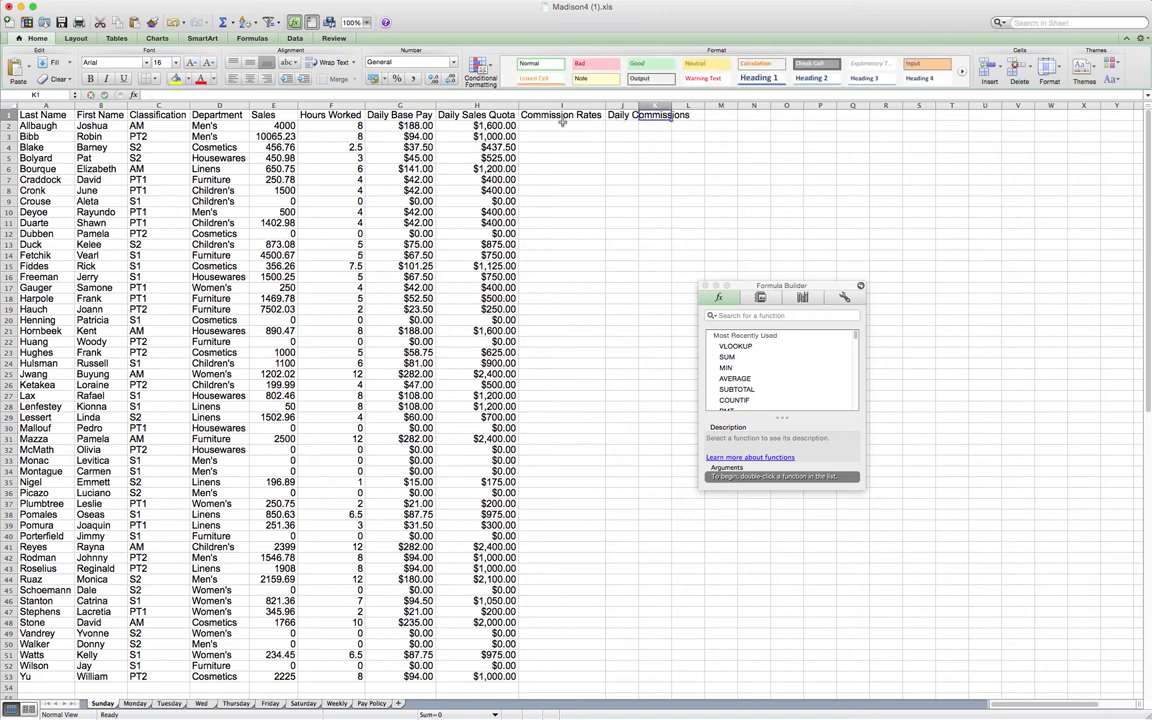
double_click(638, 104)
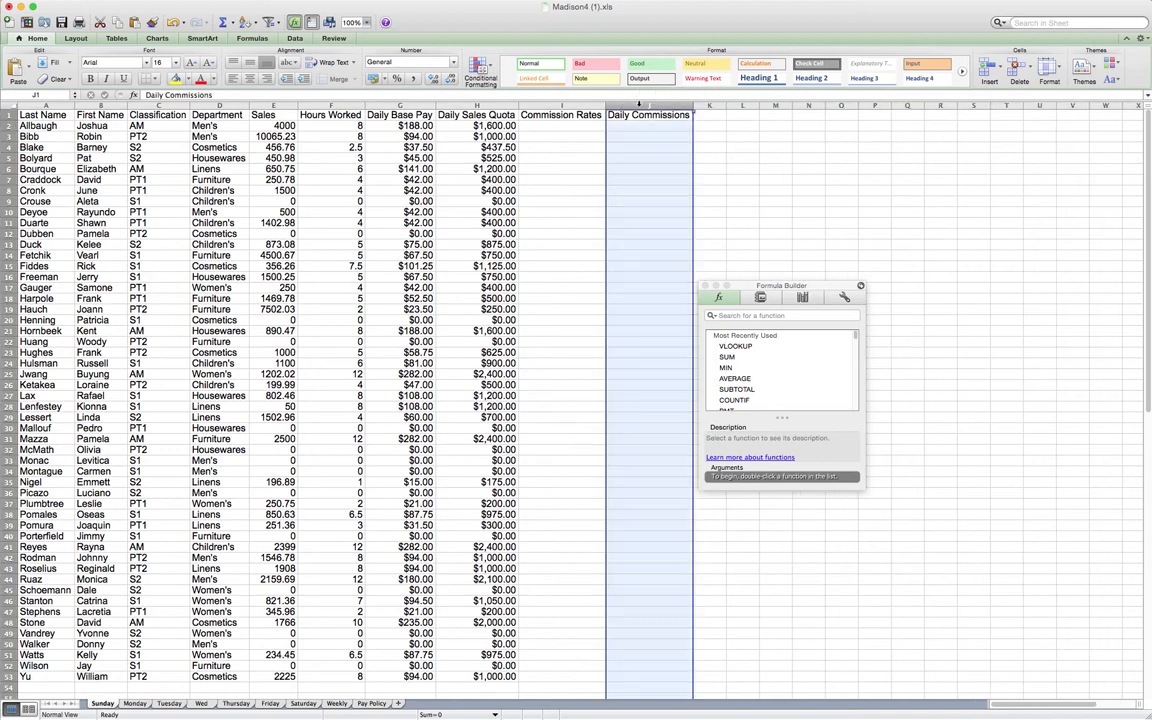
left_click(522, 105)
Step: Insert a VLOOKUP function in I2 on the Sunday sheet with C2 as the lookup value
left_click(554, 122)
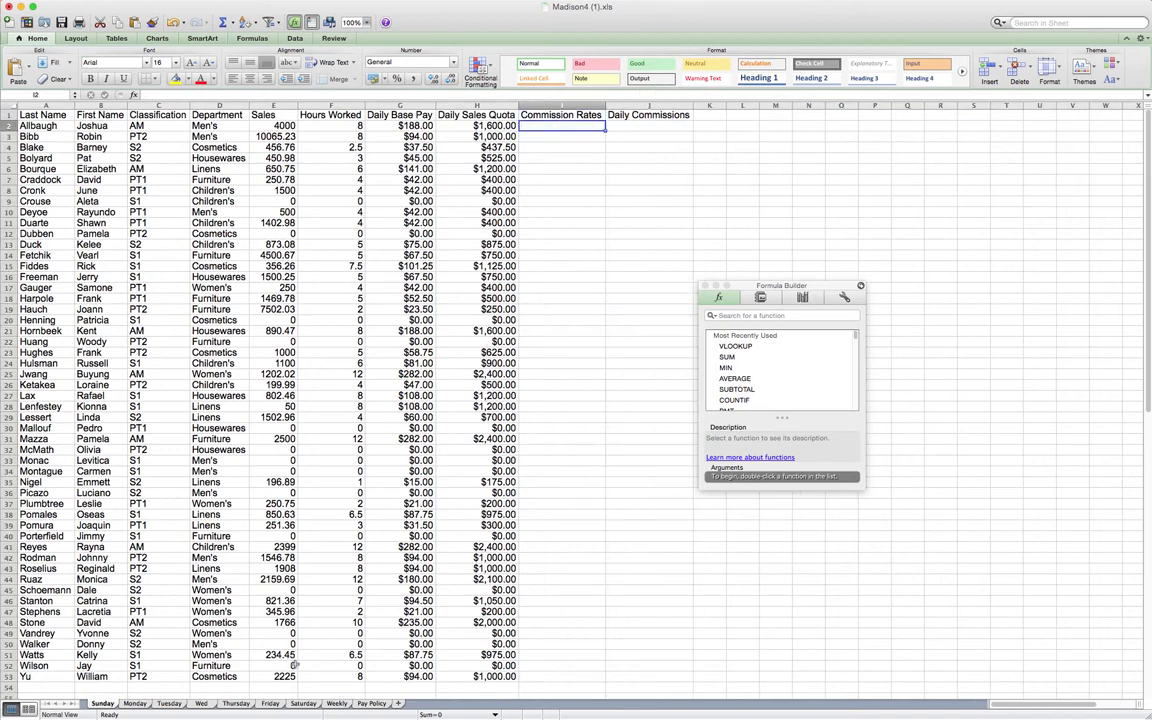
left_click(371, 703)
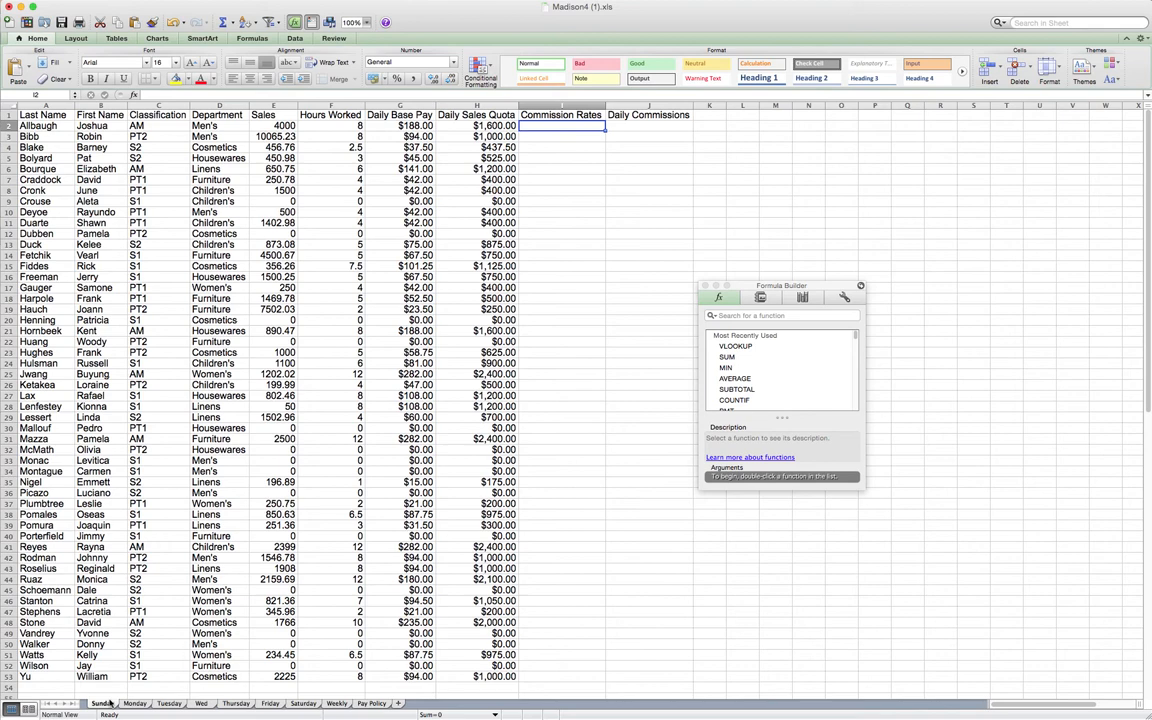
left_click(102, 703)
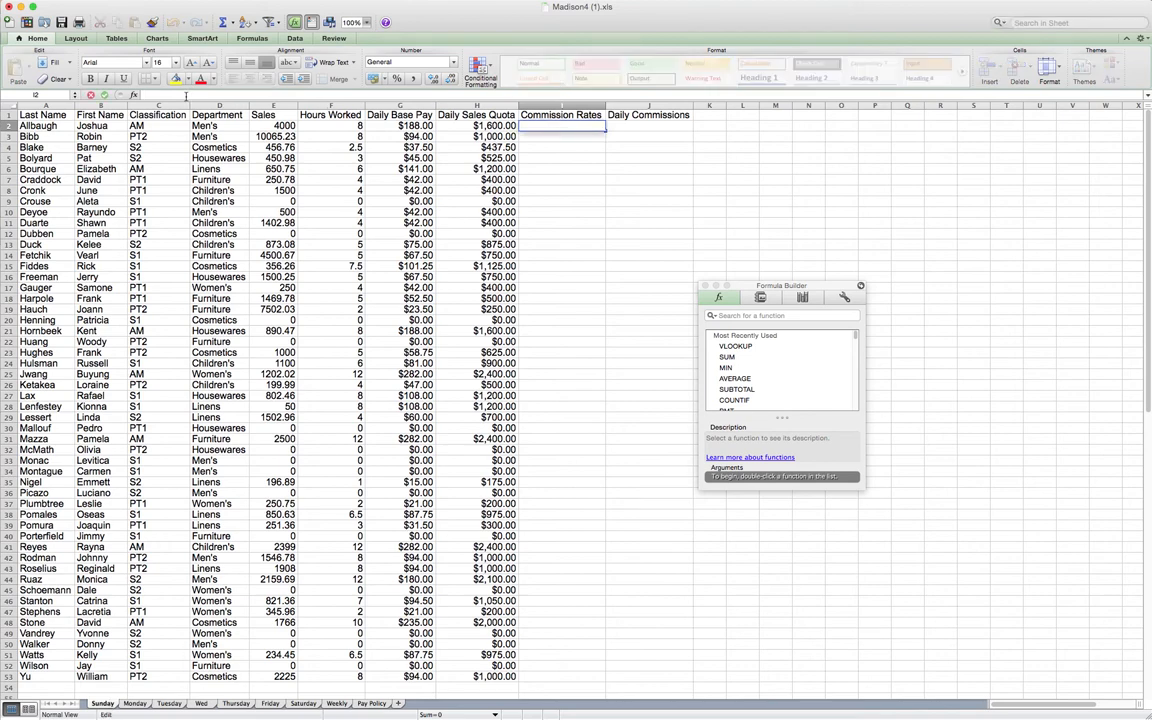
left_click(730, 345)
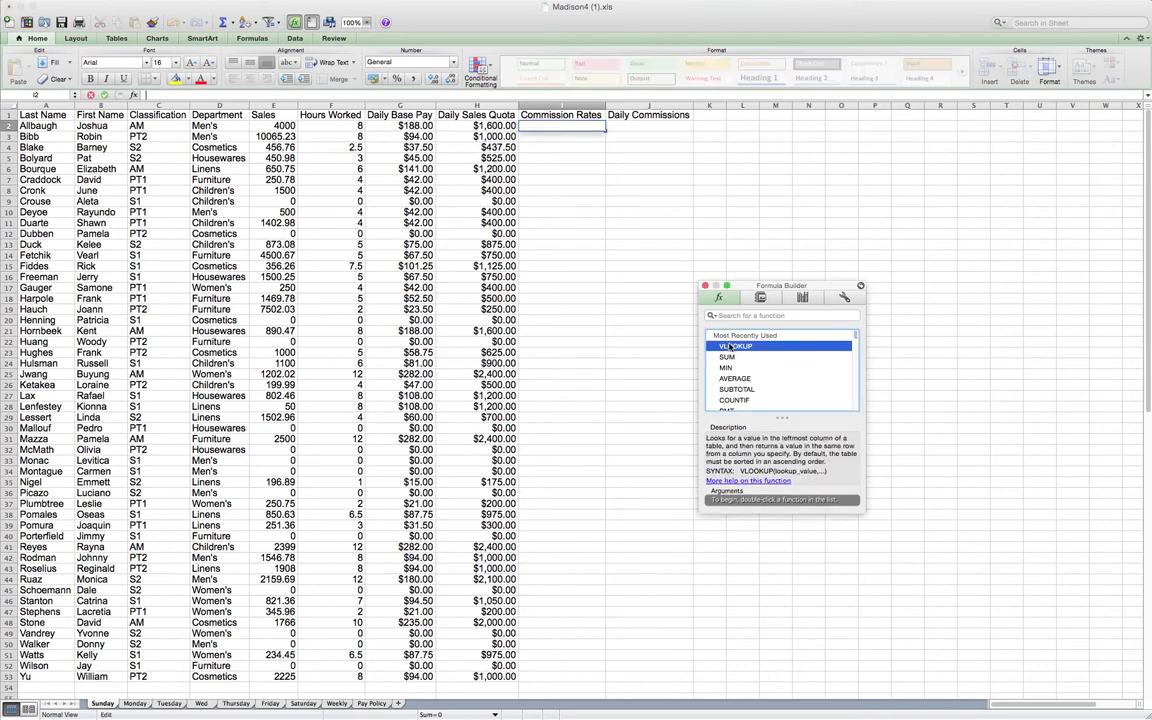
double_click(730, 346)
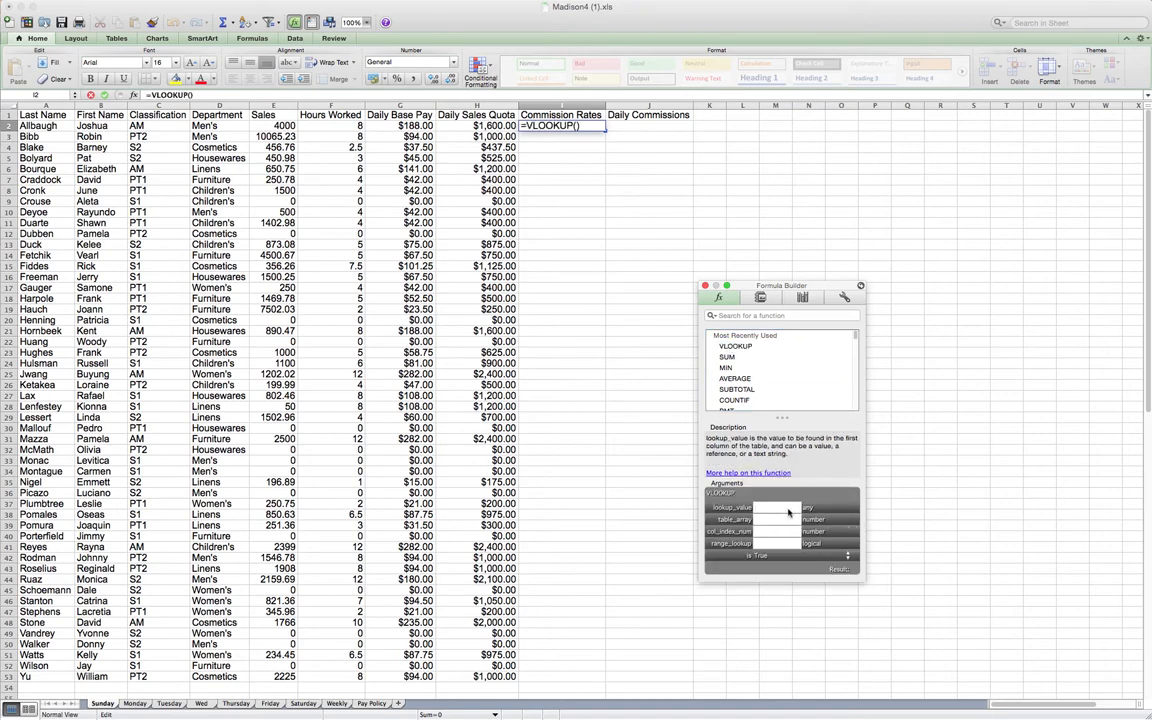
left_click(166, 129)
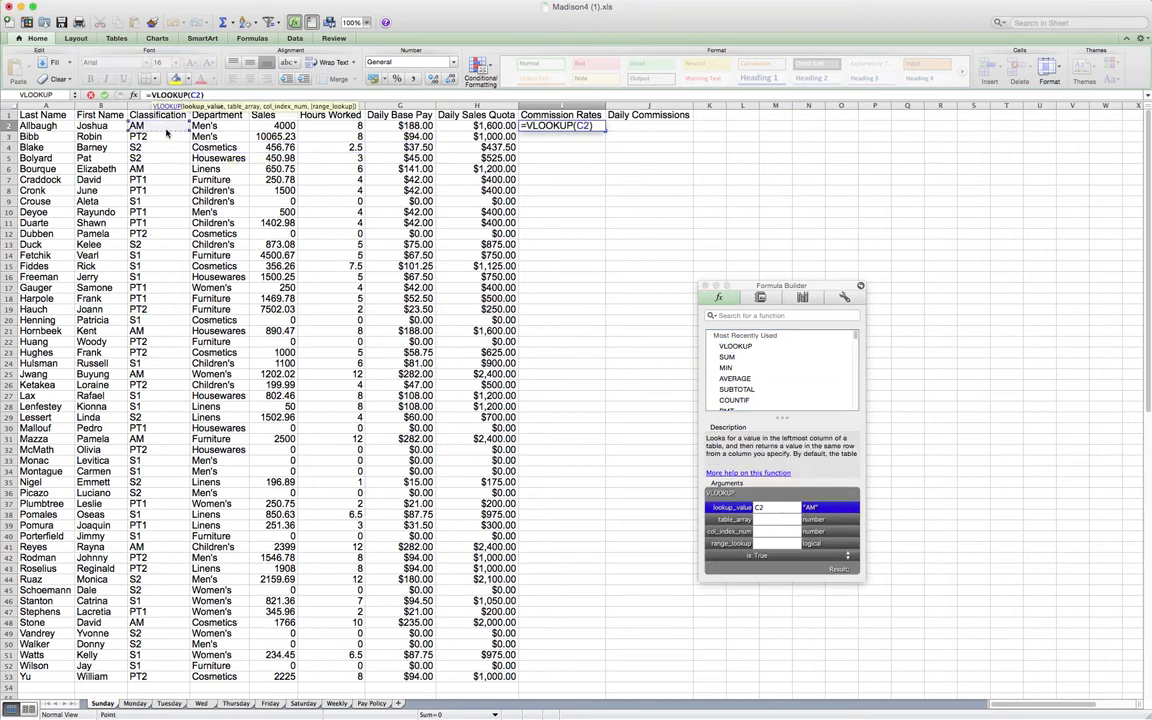
Step: Complete the VLOOKUP in I2 with paypolicy as the table array, column index 5 and False for range lookup
left_click(759, 517)
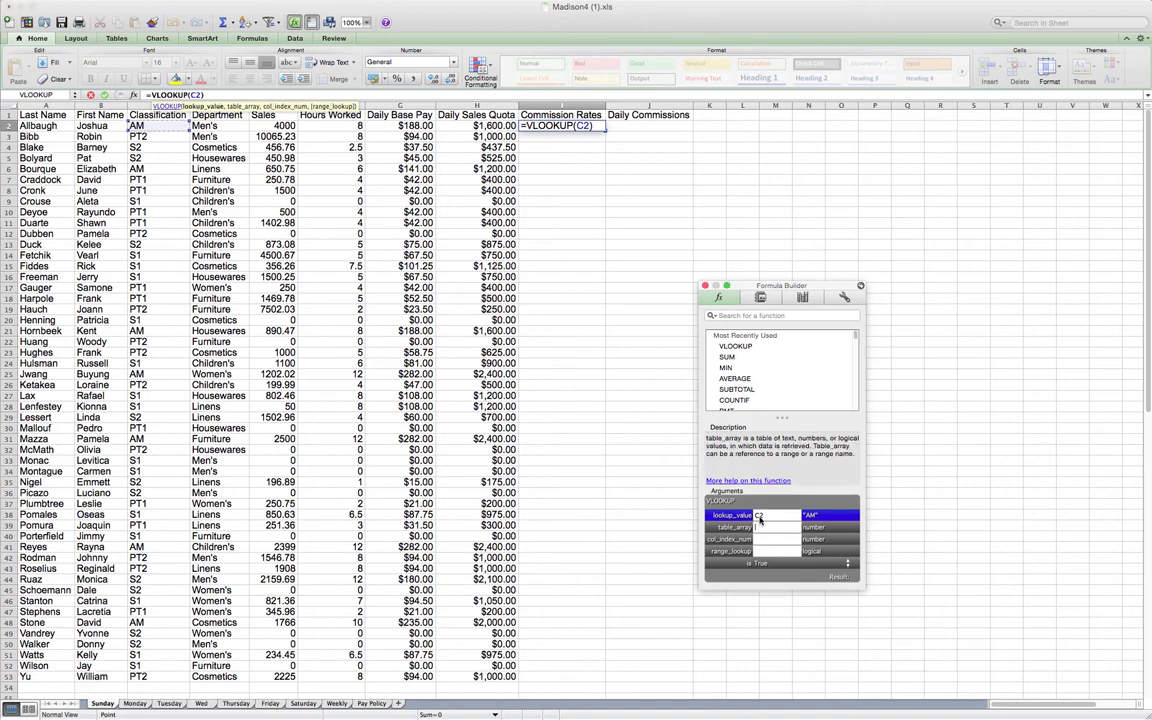
type("paypol")
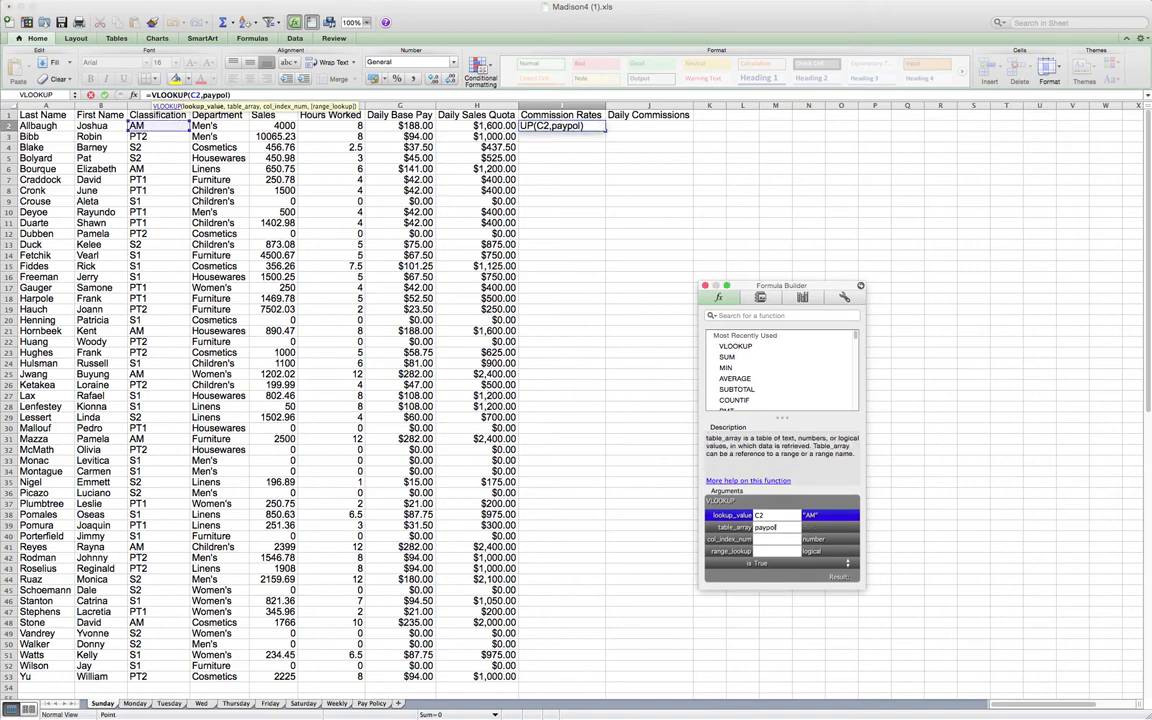
type("icy,")
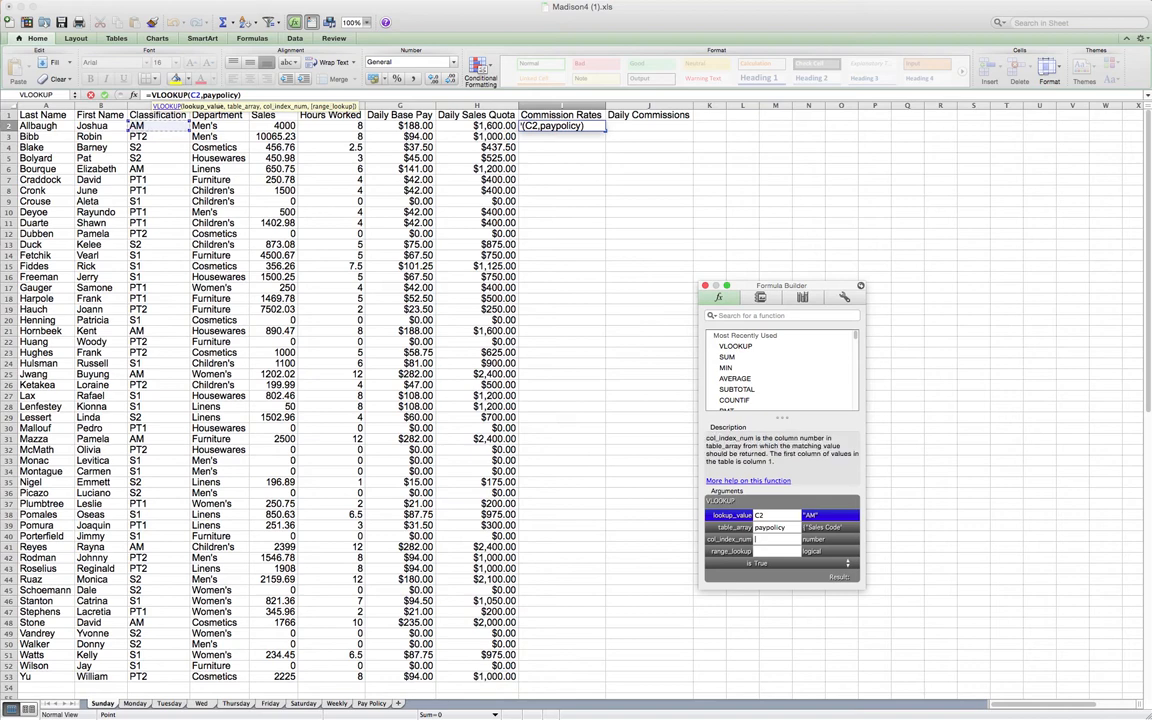
type("5,False")
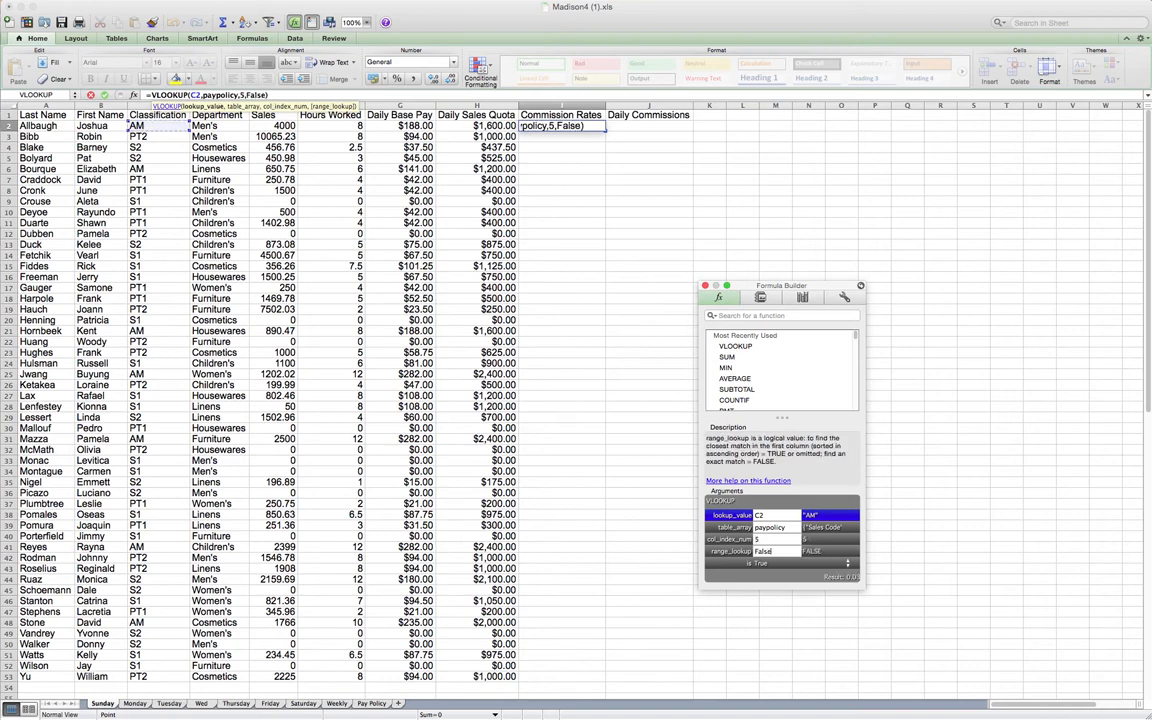
key("Return")
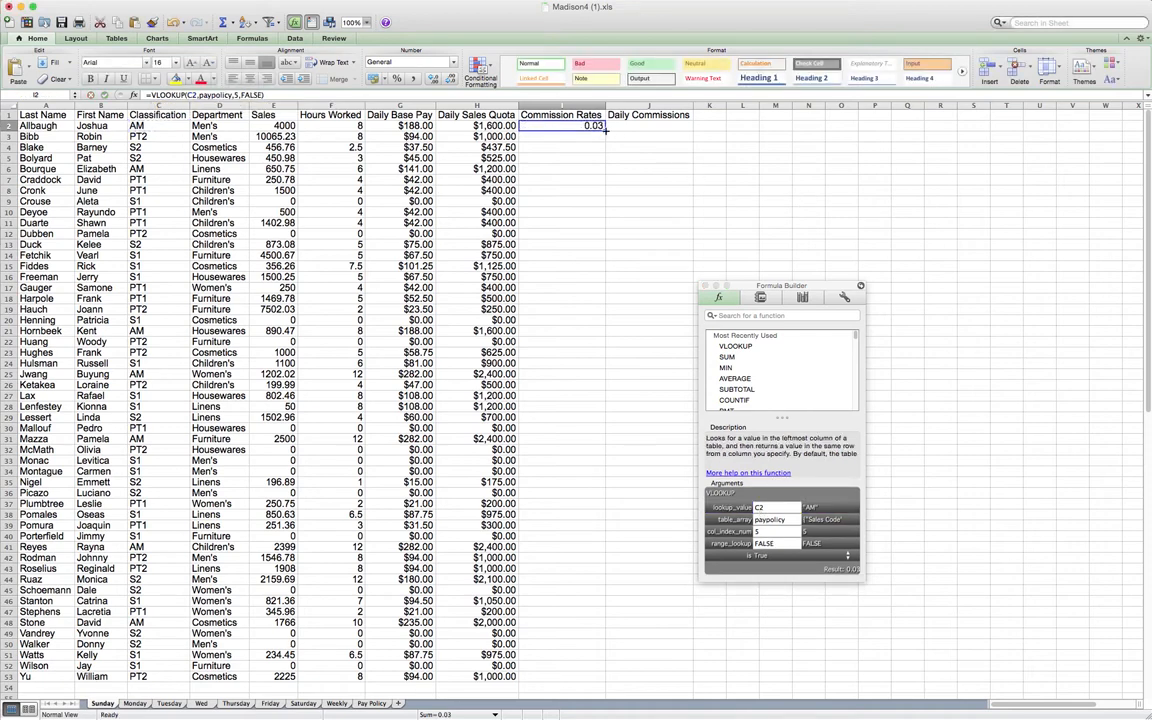
Step: Fill the commission rate formula from I2 down to I53 and format those cells as percentages
left_click_drag(604, 130, 575, 679)
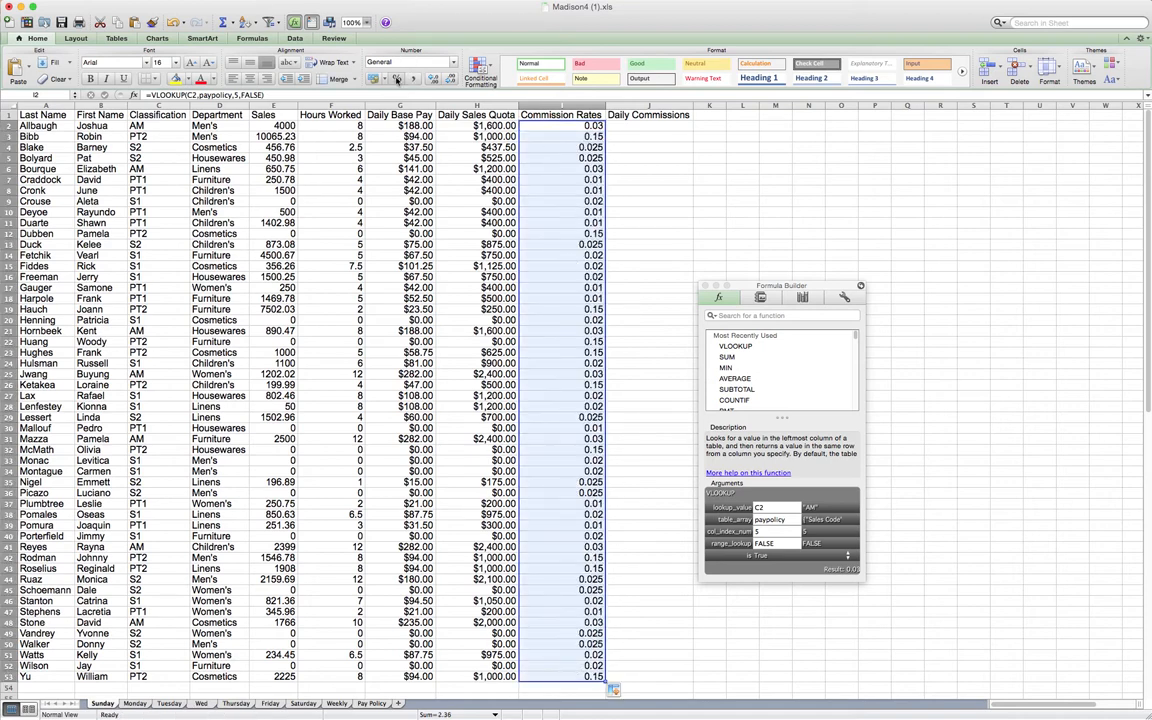
left_click(397, 79)
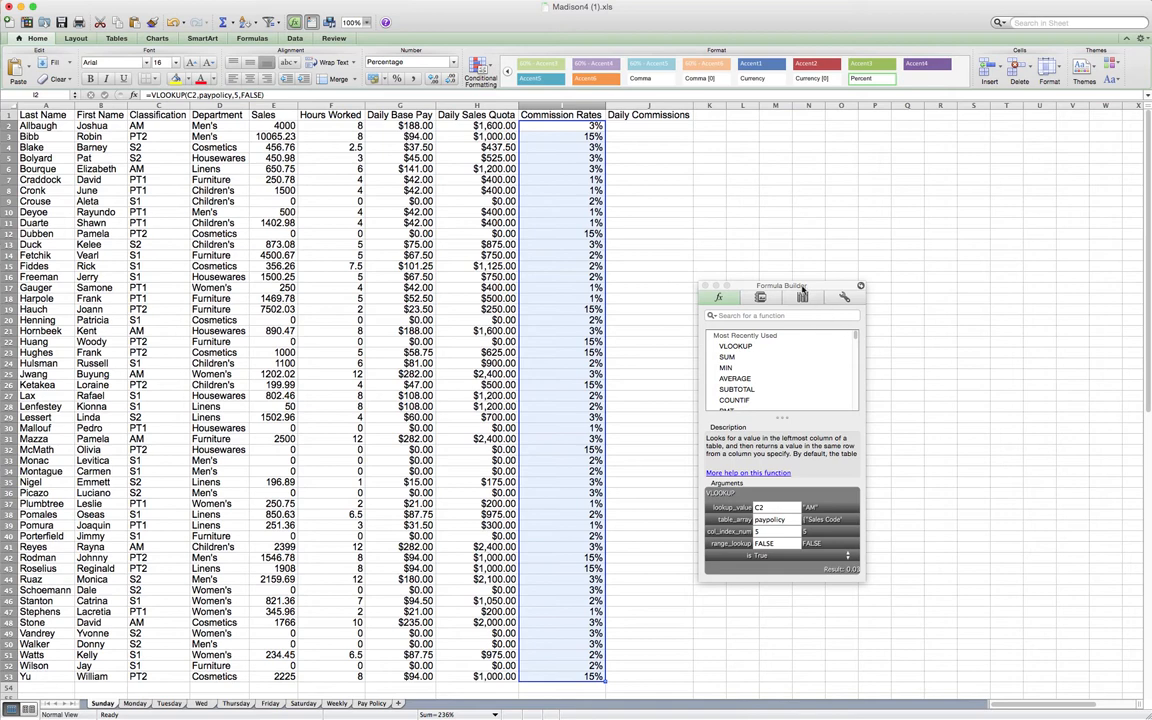
left_click_drag(797, 287, 1001, 205)
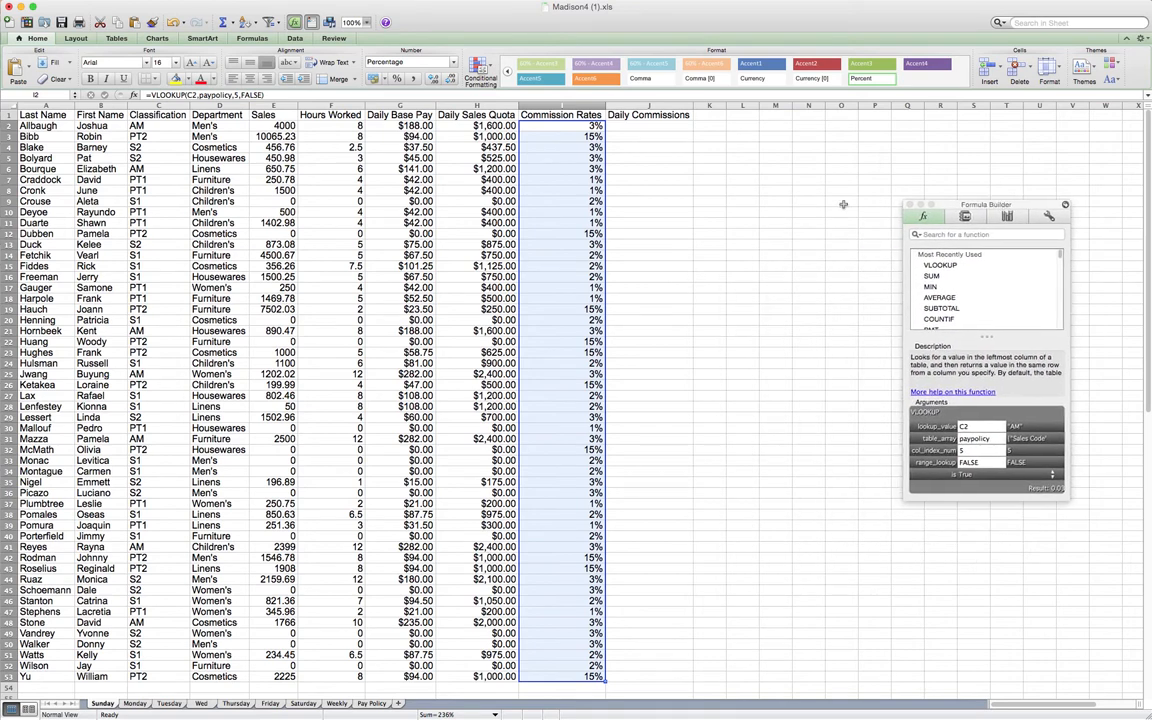
Step: Start an IF formula in J2 that tests whether sales in E2 exceed the daily sales quota in H2
left_click(643, 126)
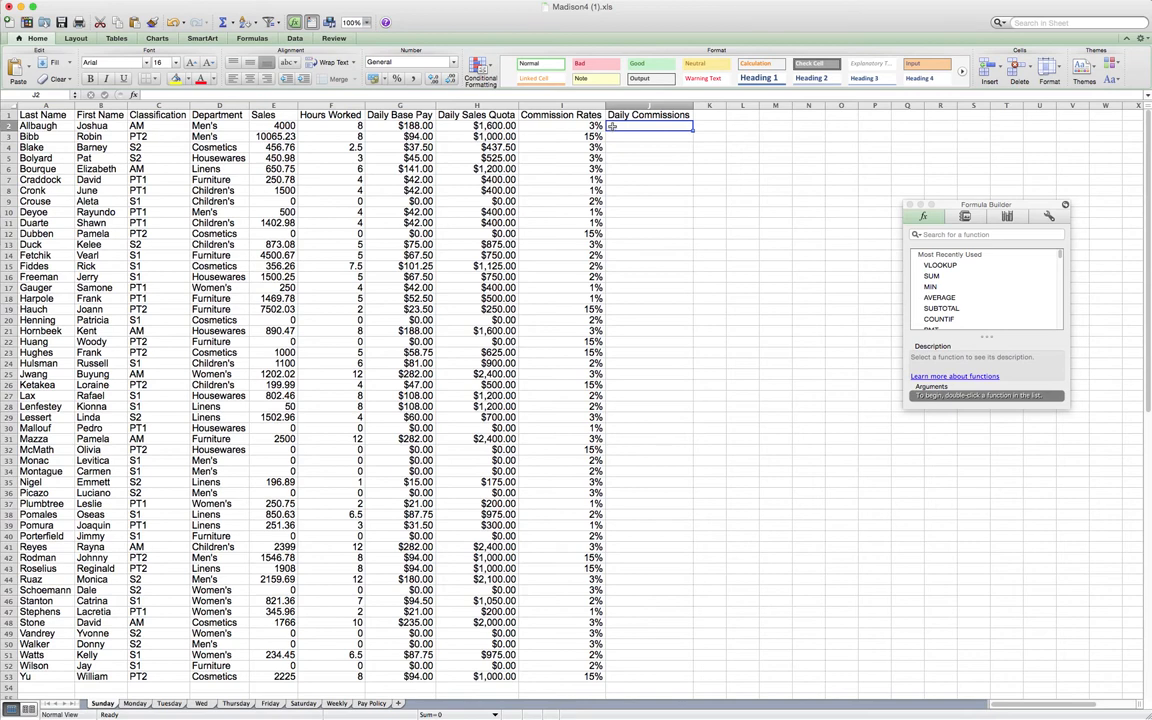
scroll(612, 126, "right", 3)
scroll(500, 120, "left", 3)
left_click(250, 96)
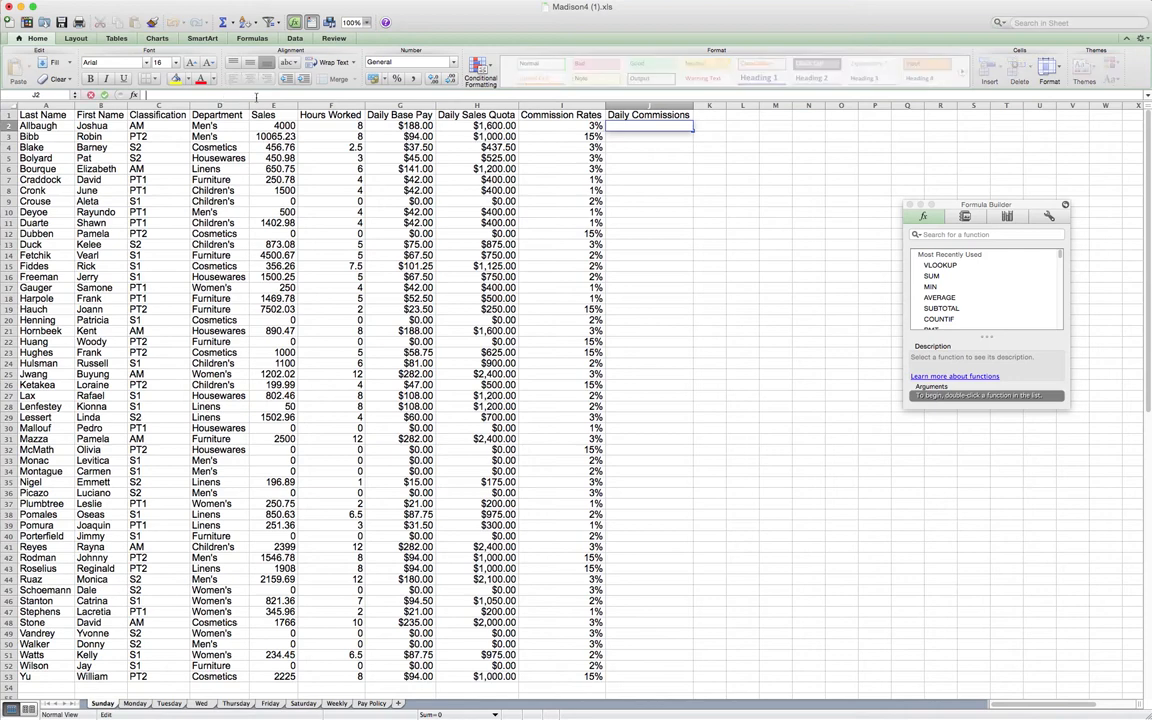
type("=")
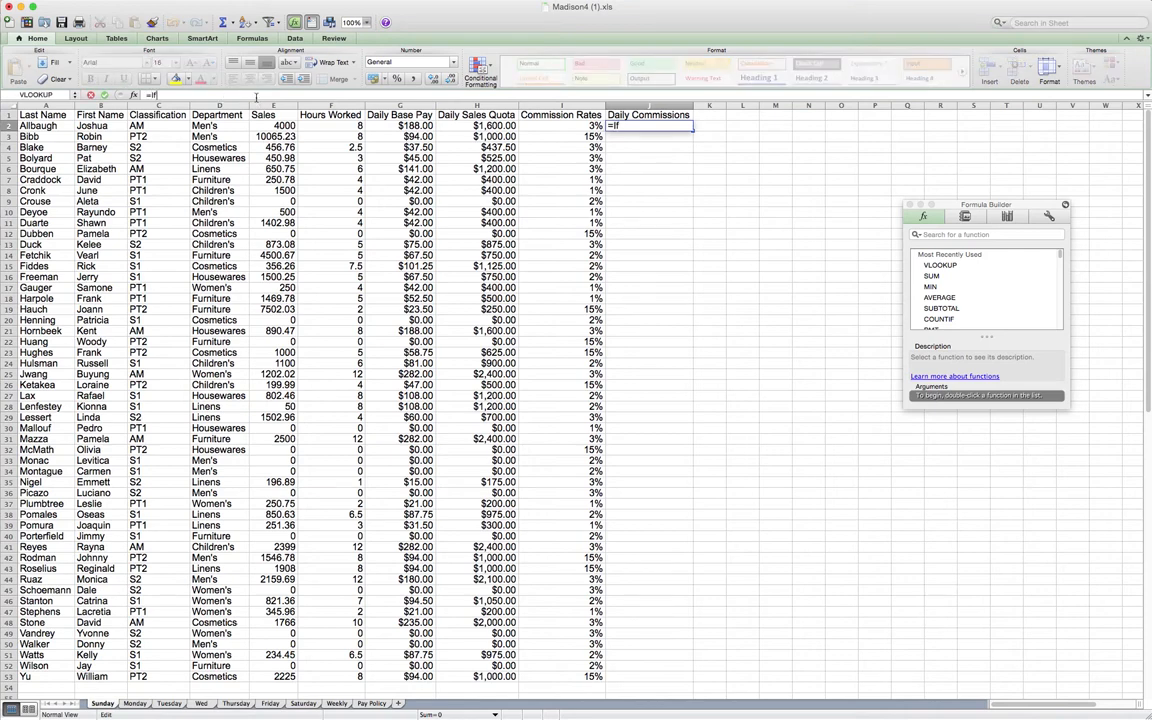
type("If(")
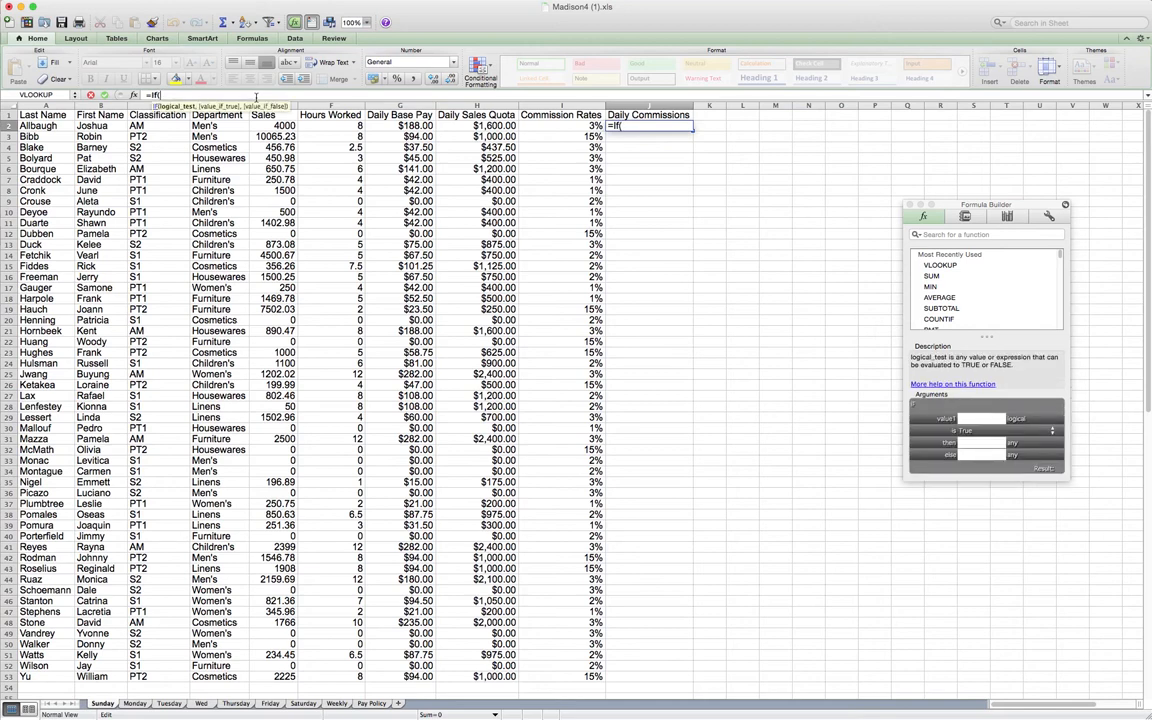
left_click(280, 126)
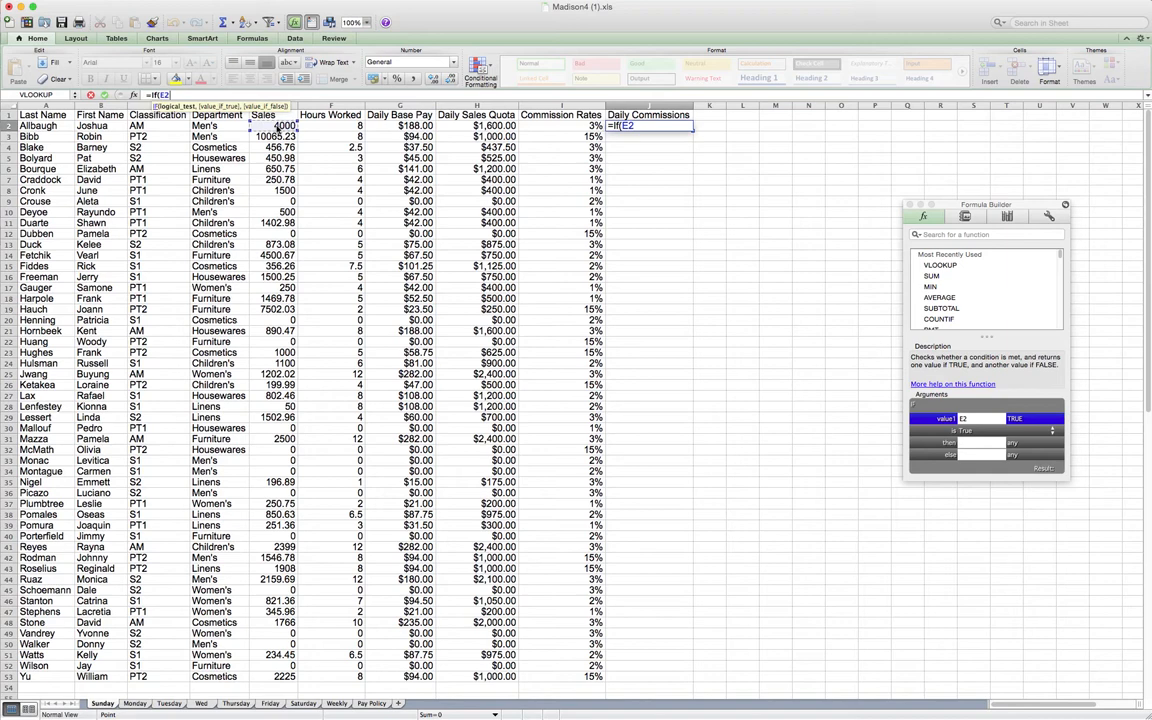
type(">")
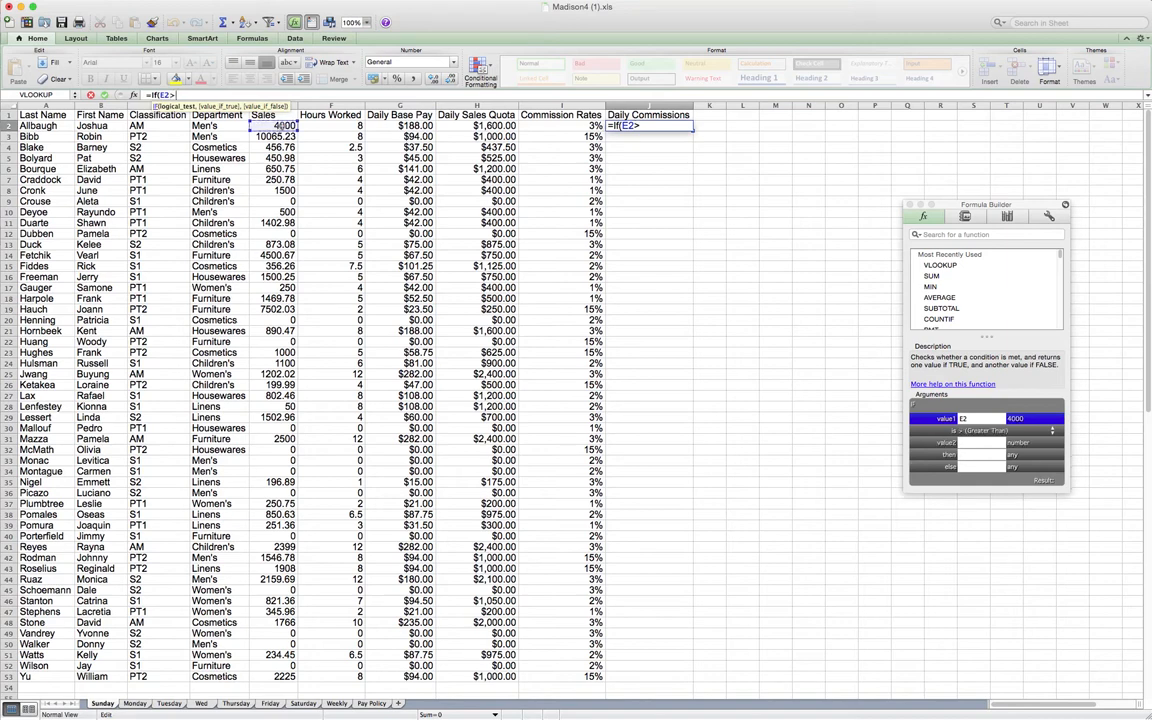
left_click(455, 126)
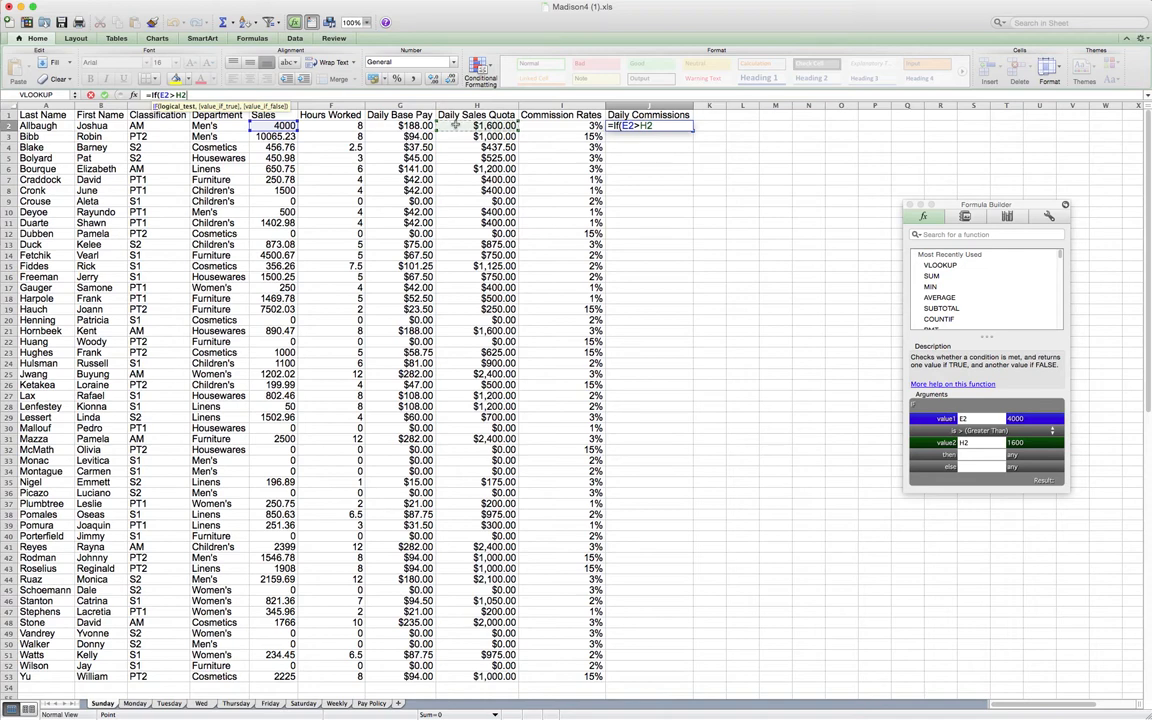
type(",")
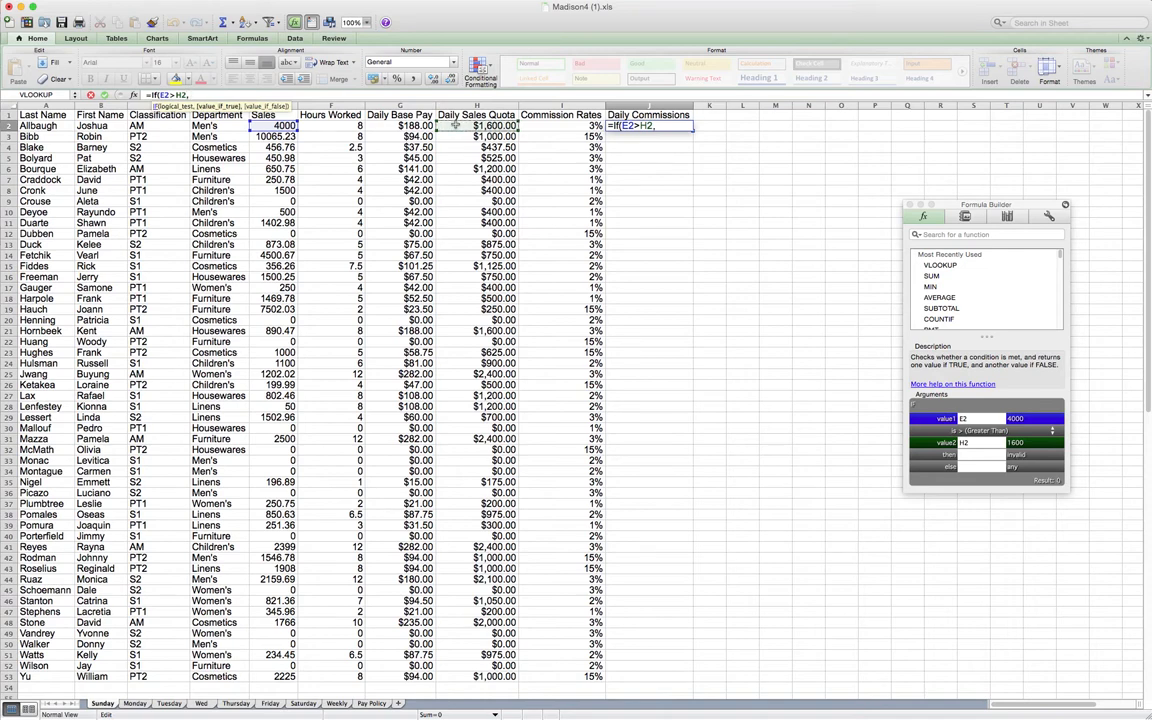
Step: Finish the IF formula in J2 with E2+I2 as the true value and 0 as the false value
left_click(289, 127)
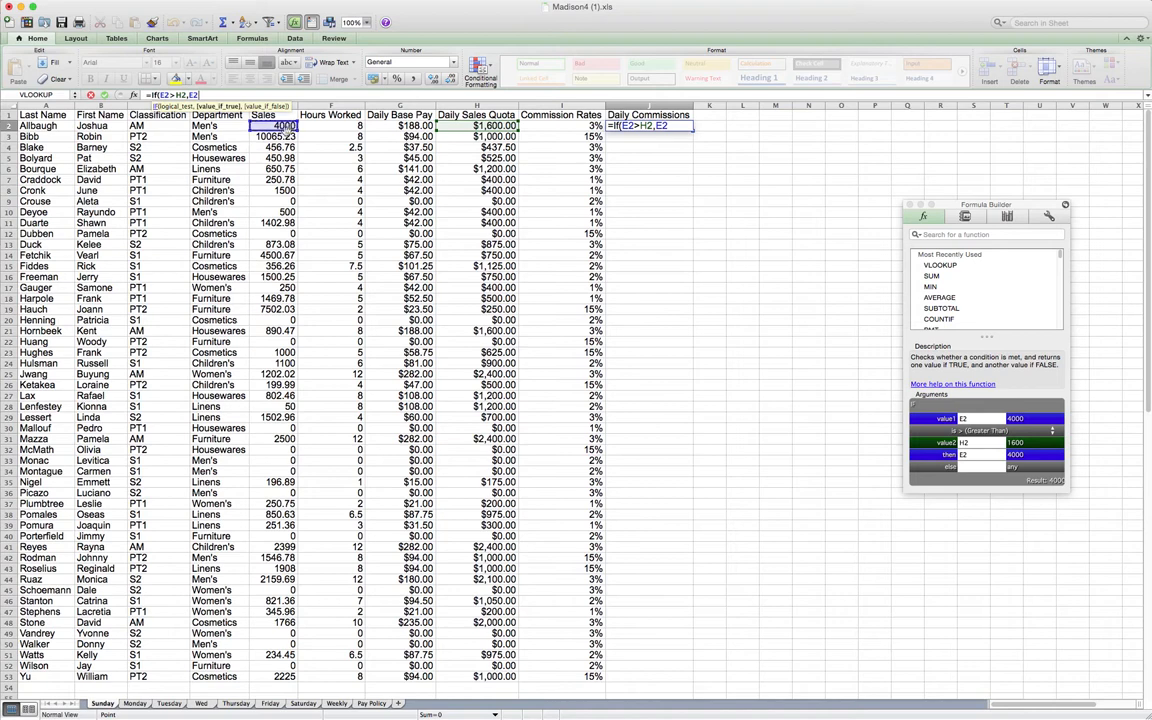
type("+")
left_click(533, 126)
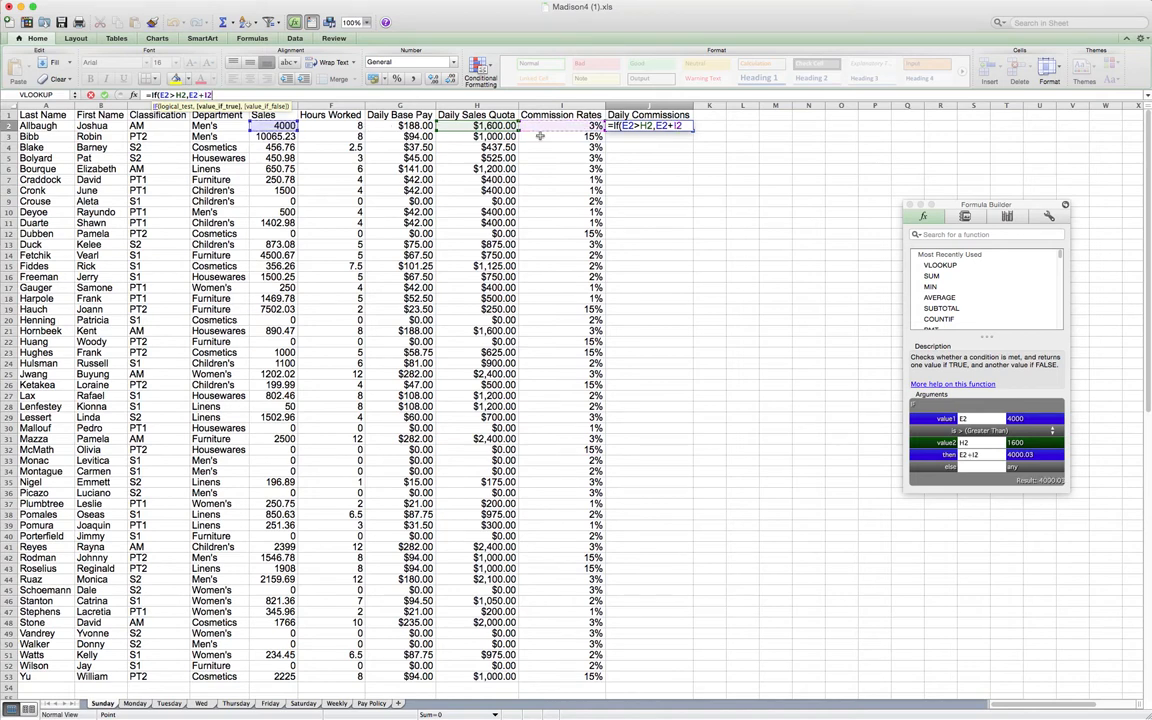
type(",0")
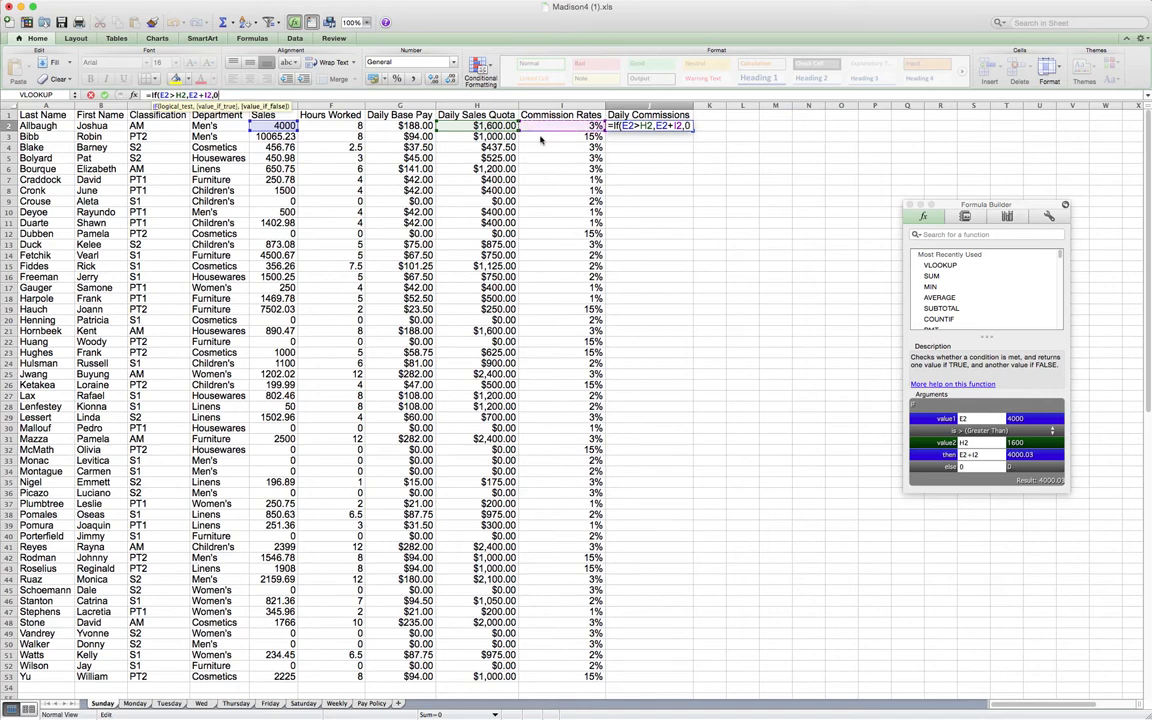
type(")")
key("Return")
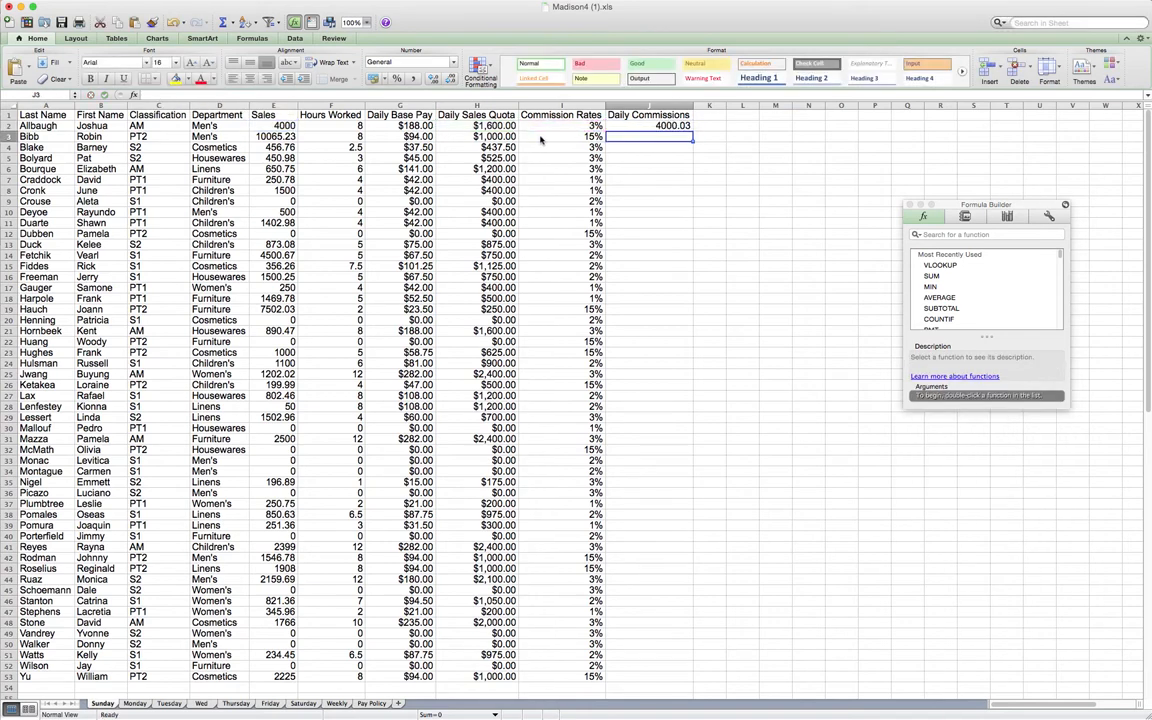
Step: Correct the formula in J2 to multiply sales by the commission rate, giving =IF(E2>H2,E2*I2,0)
left_click(646, 125)
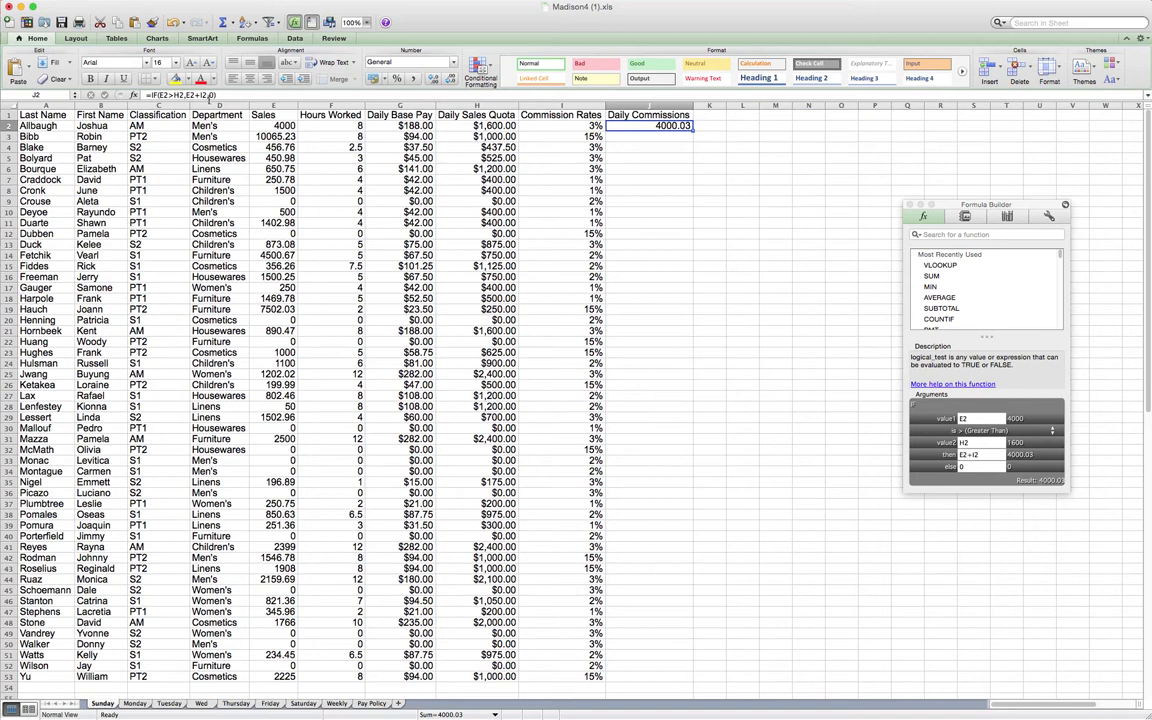
left_click(202, 95)
left_click_drag(202, 95, 210, 97)
type("*")
key("Return")
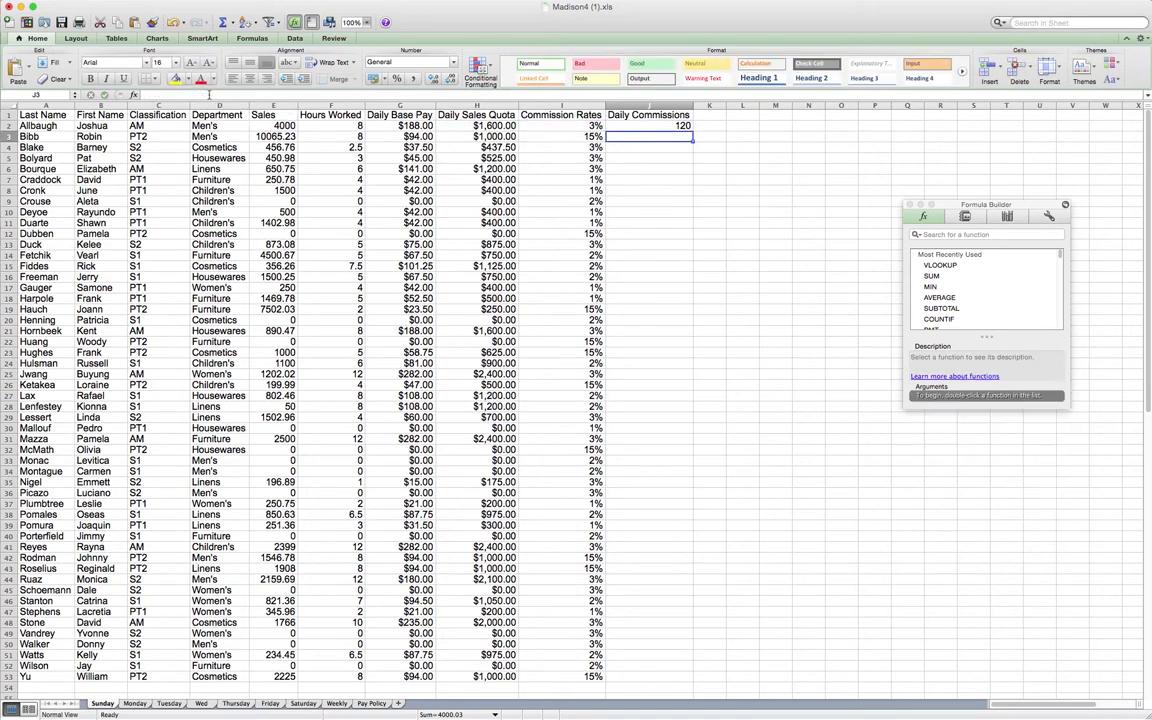
Step: Fill the daily commission formula from J2 down to J53 and check the copied formula in J5
left_click(624, 126)
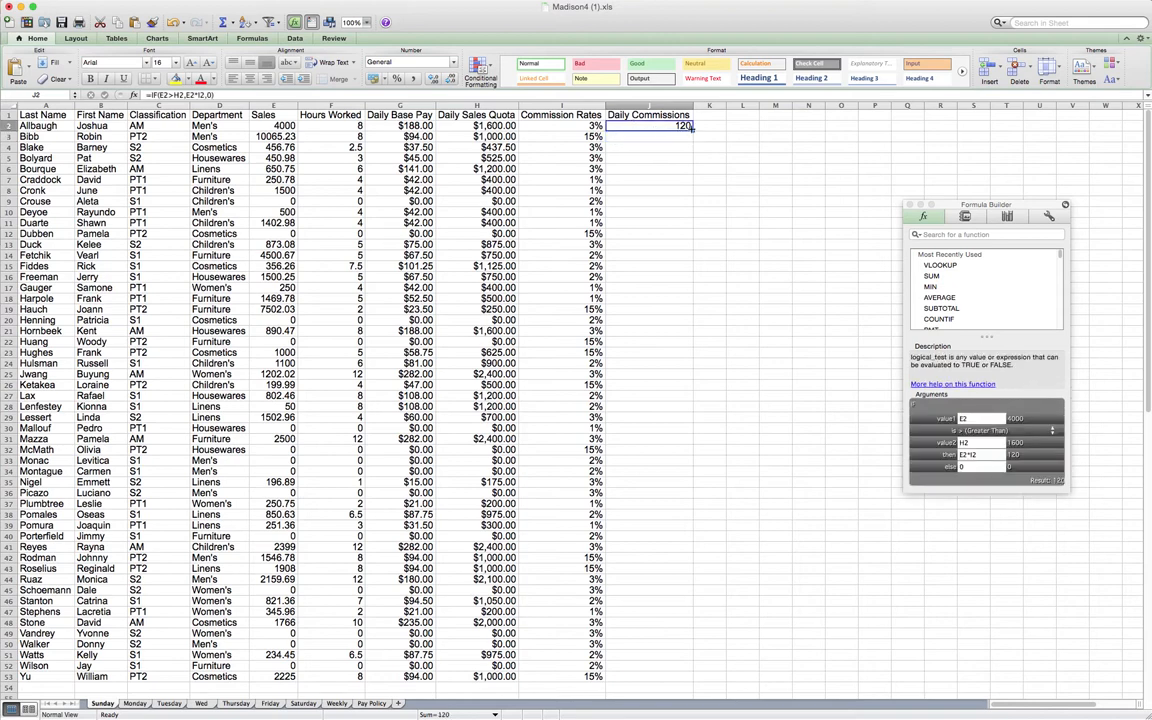
left_click_drag(694, 130, 696, 681)
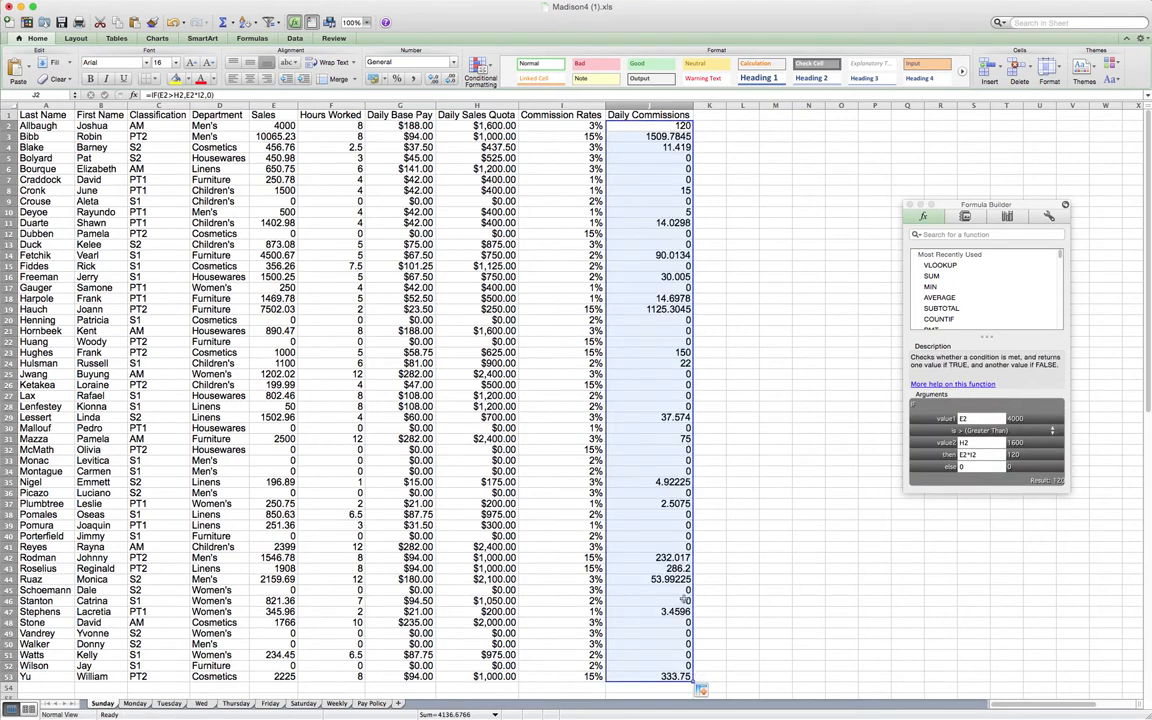
left_click(632, 158)
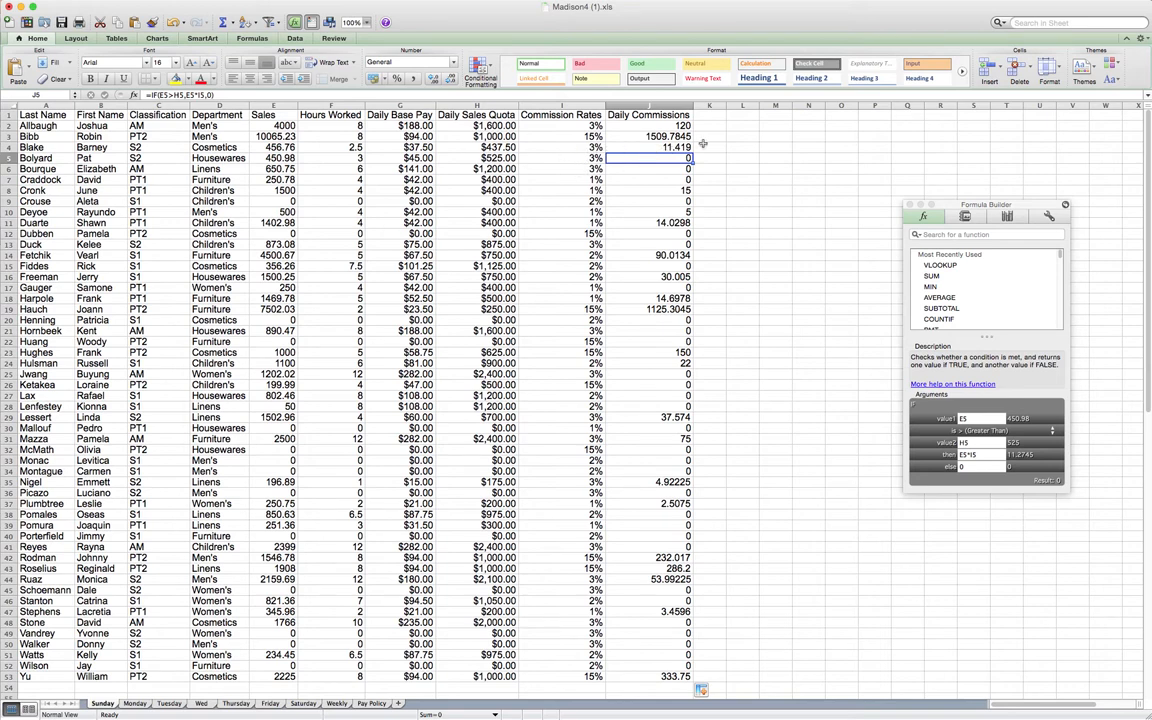
Step: Format the Daily Commissions column as Currency
left_click(644, 104)
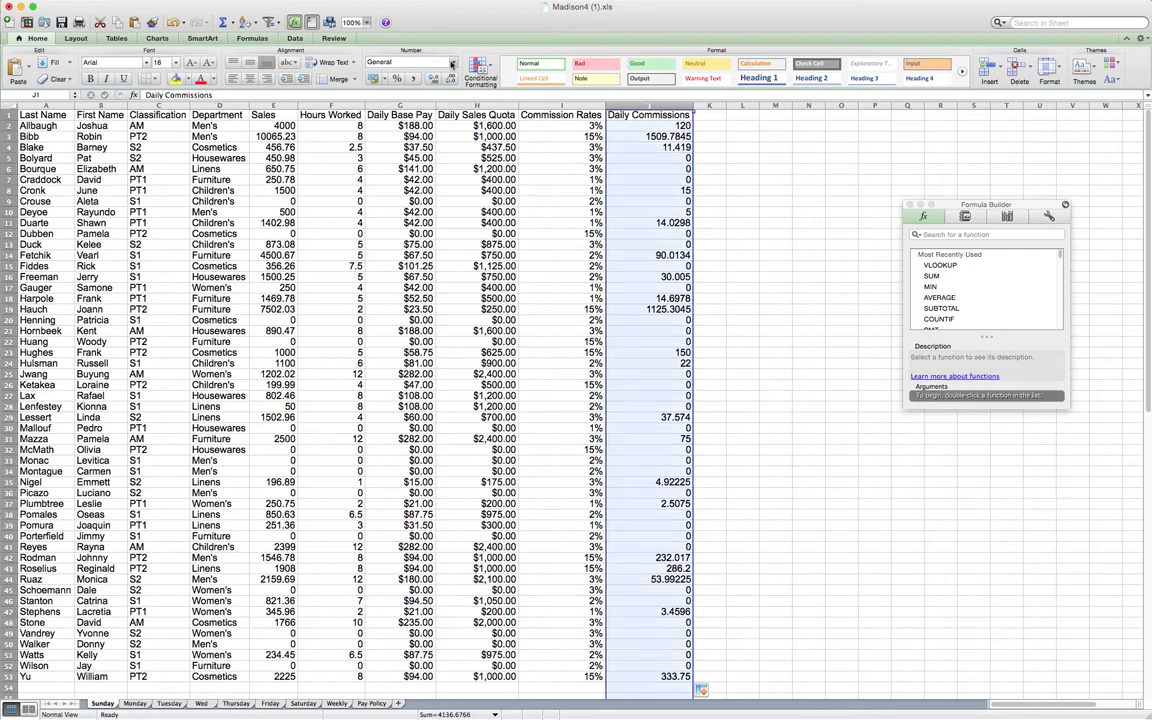
left_click(409, 60)
left_click(392, 94)
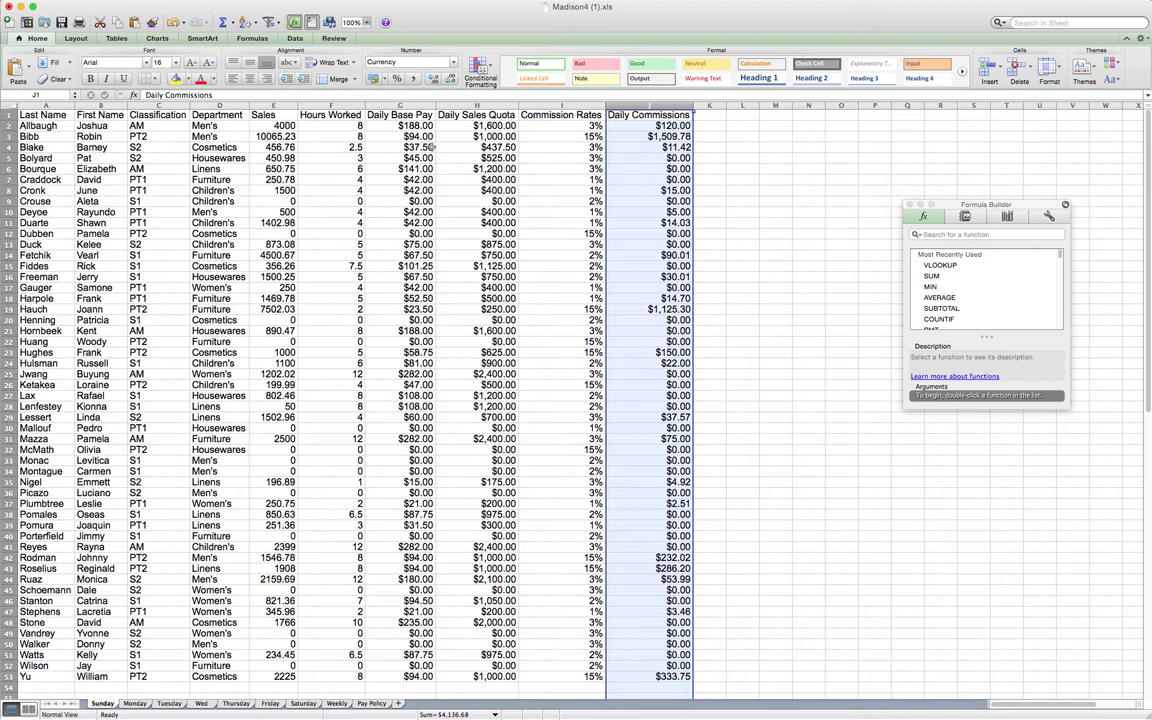
scroll(414, 138, "down", 1)
scroll(410, 139, "down", 3)
scroll(381, 120, "up", 4)
left_click_drag(400, 104, 655, 114)
right_click(655, 111)
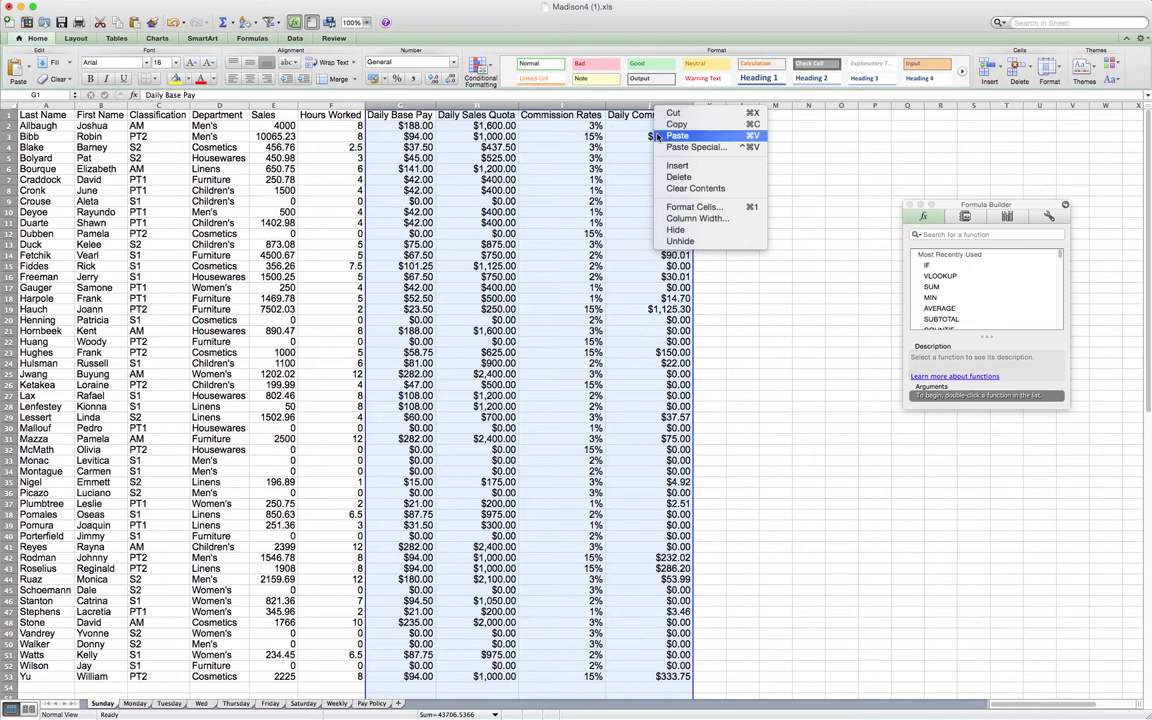
left_click(359, 108)
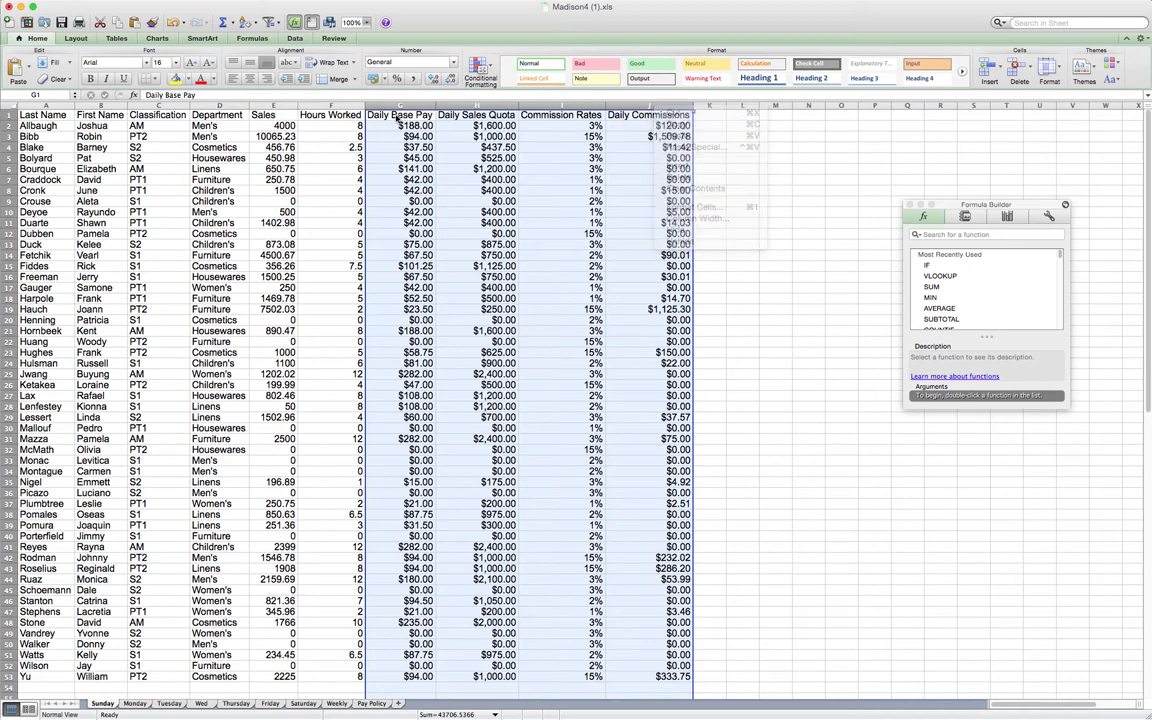
Step: Copy the range G1:J53 with the four calculated columns on the Sunday sheet
left_click(384, 115)
left_click_drag(391, 113, 640, 677)
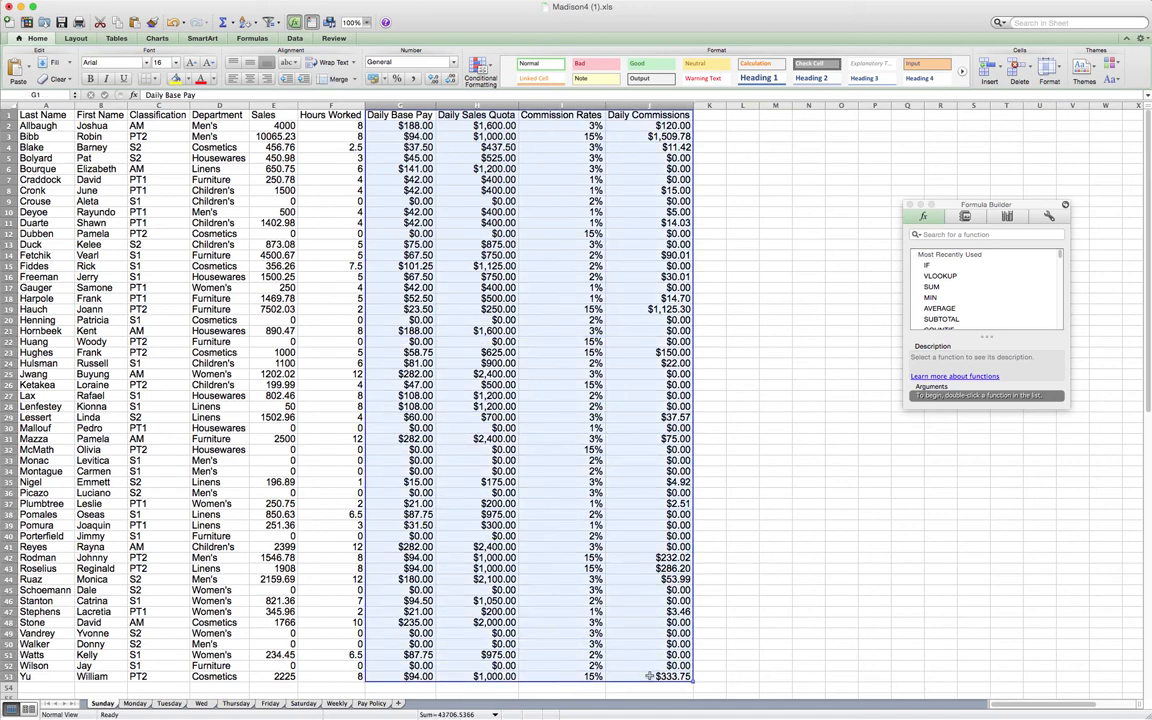
right_click(494, 175)
left_click(508, 191)
Step: Group the Monday through Saturday sheets and paste the copied calculation columns into them starting at G1
left_click(135, 703)
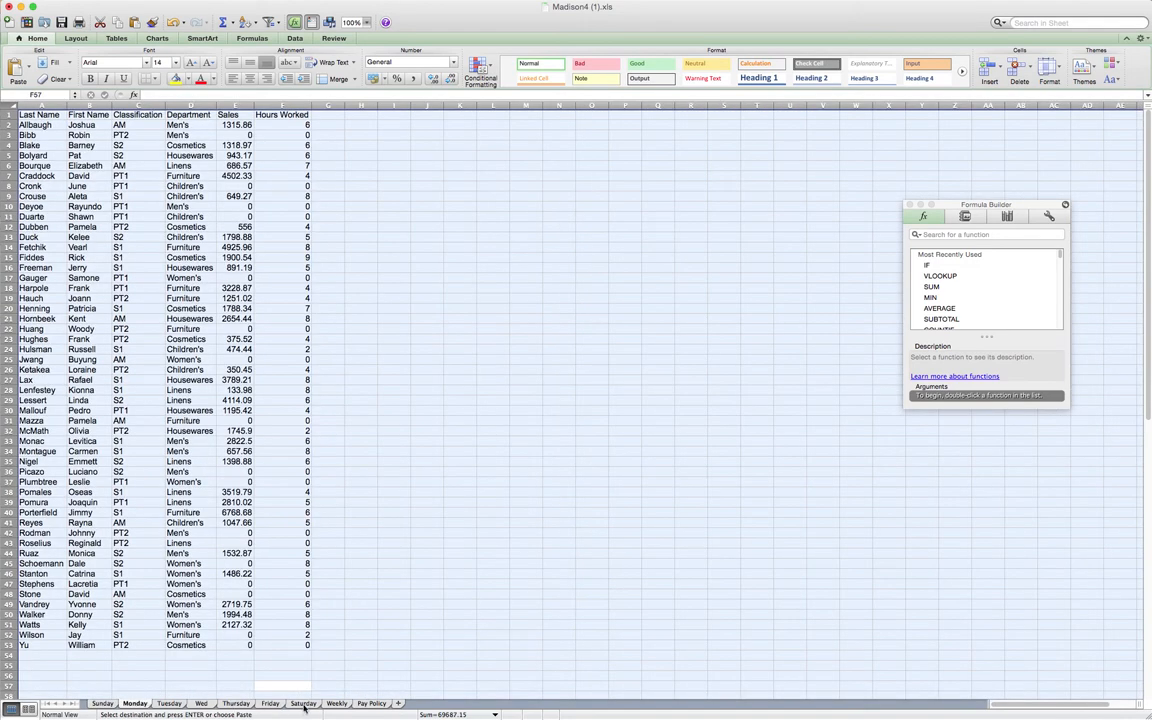
left_click(303, 703, "shift")
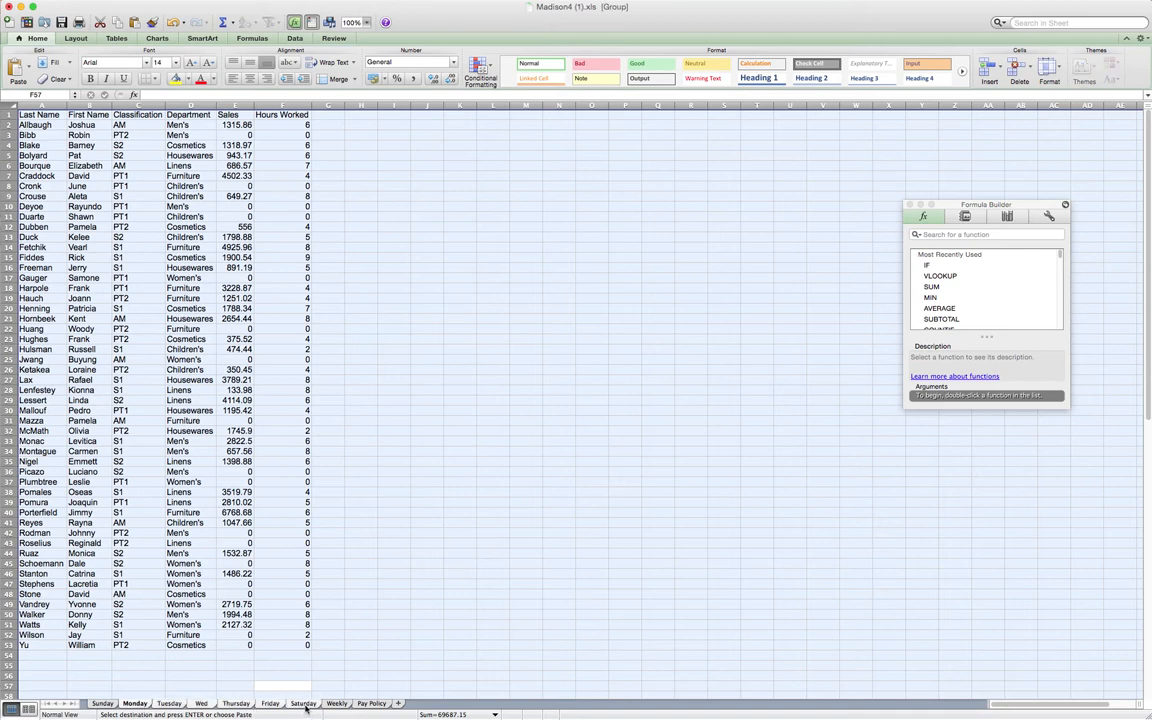
left_click(325, 117)
left_click_drag(325, 117, 630, 645)
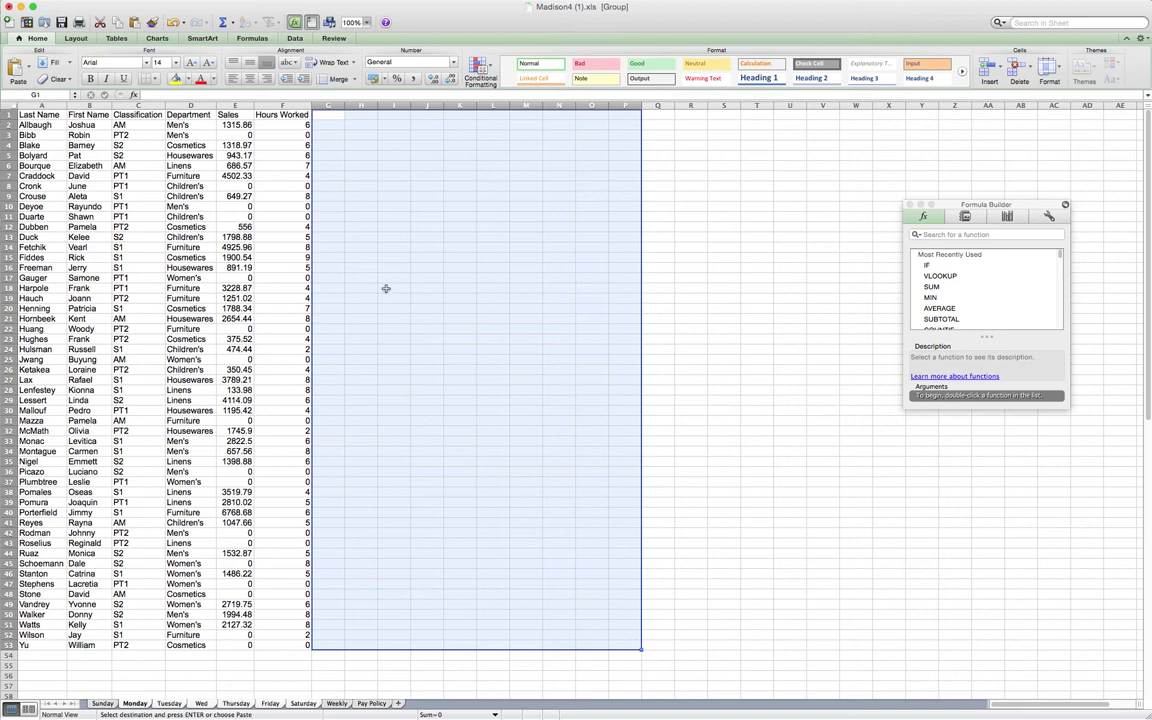
right_click(355, 178)
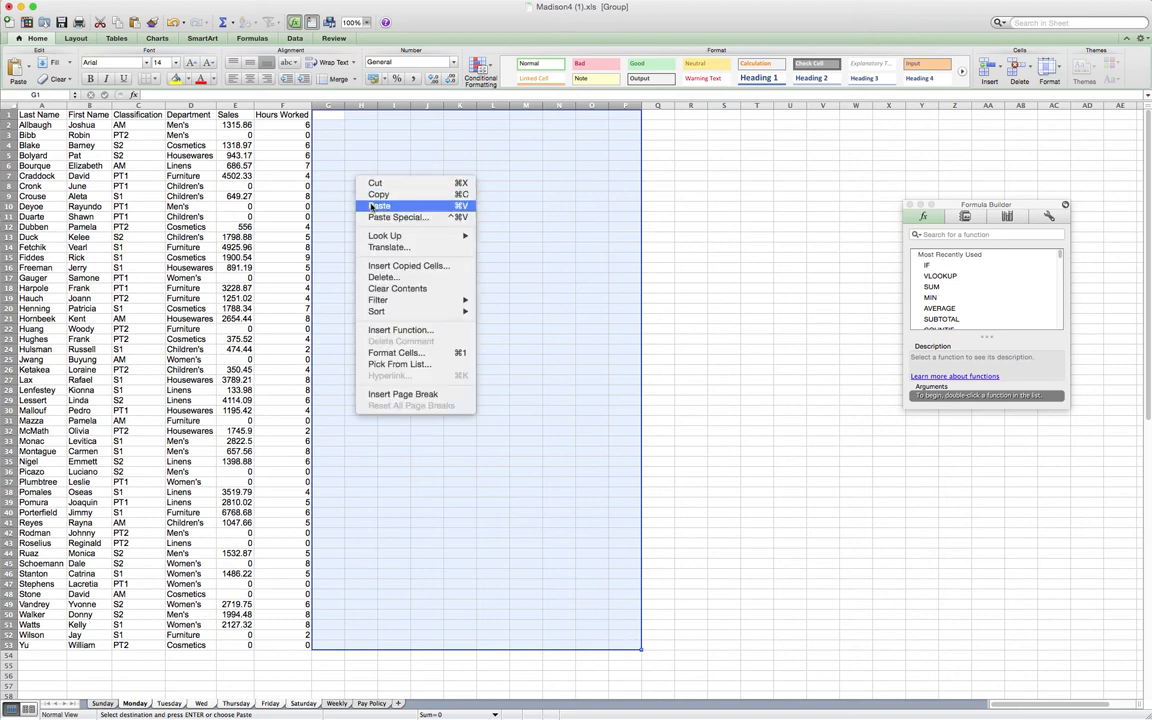
left_click(376, 206)
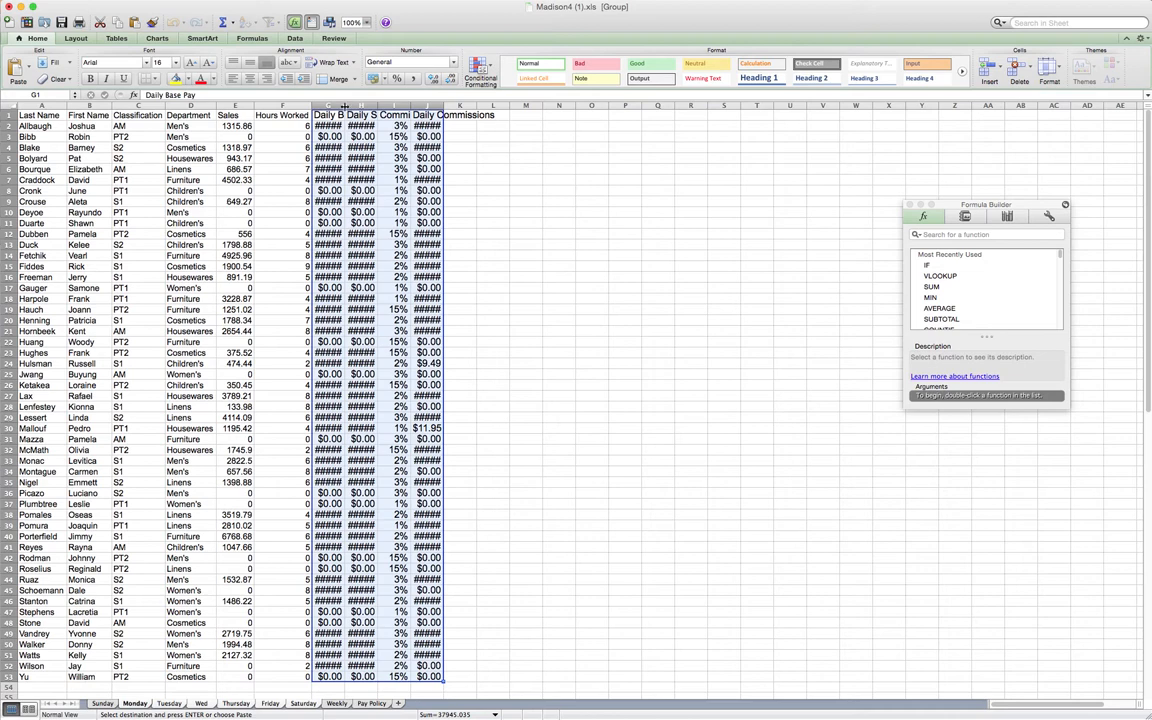
Step: Widen columns G through J on the grouped sheets to fit their headers and values
left_click_drag(344, 107, 382, 107)
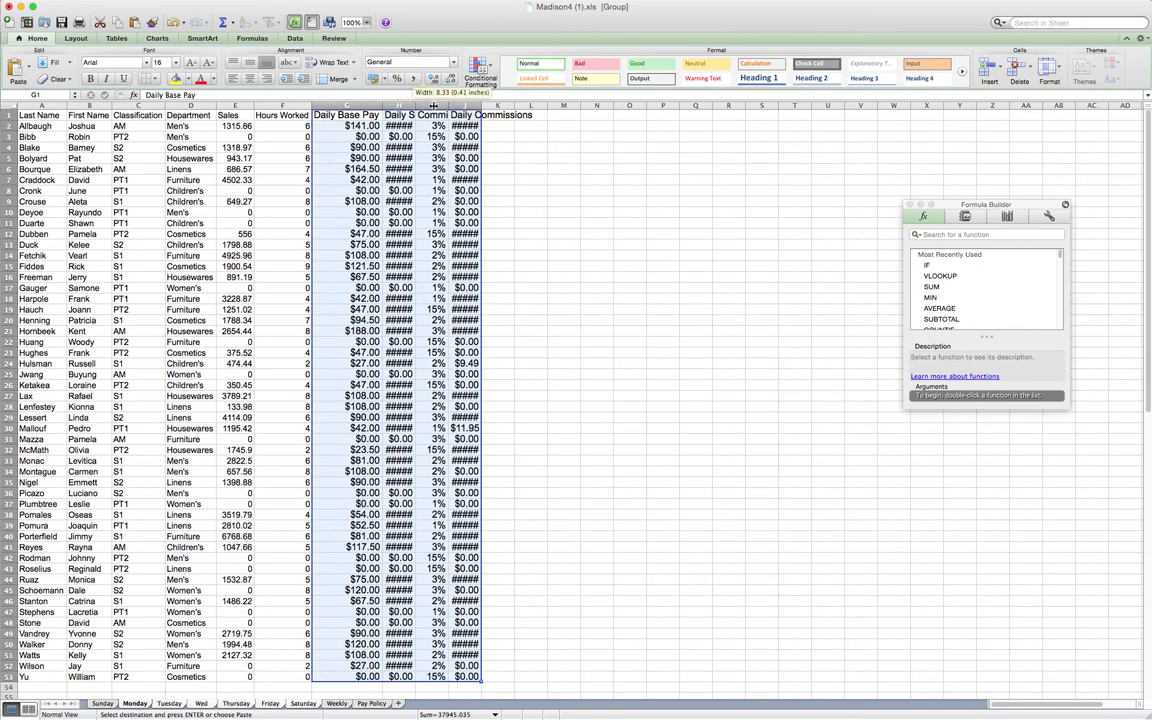
double_click(414, 106)
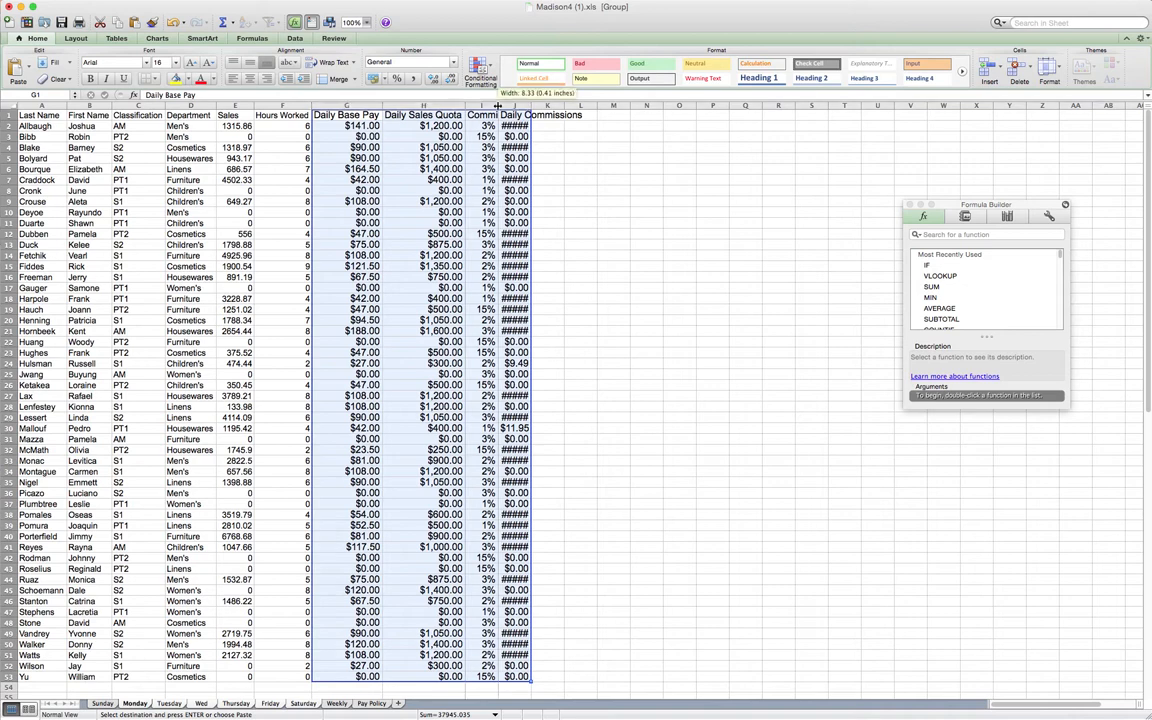
left_click_drag(496, 105, 551, 105)
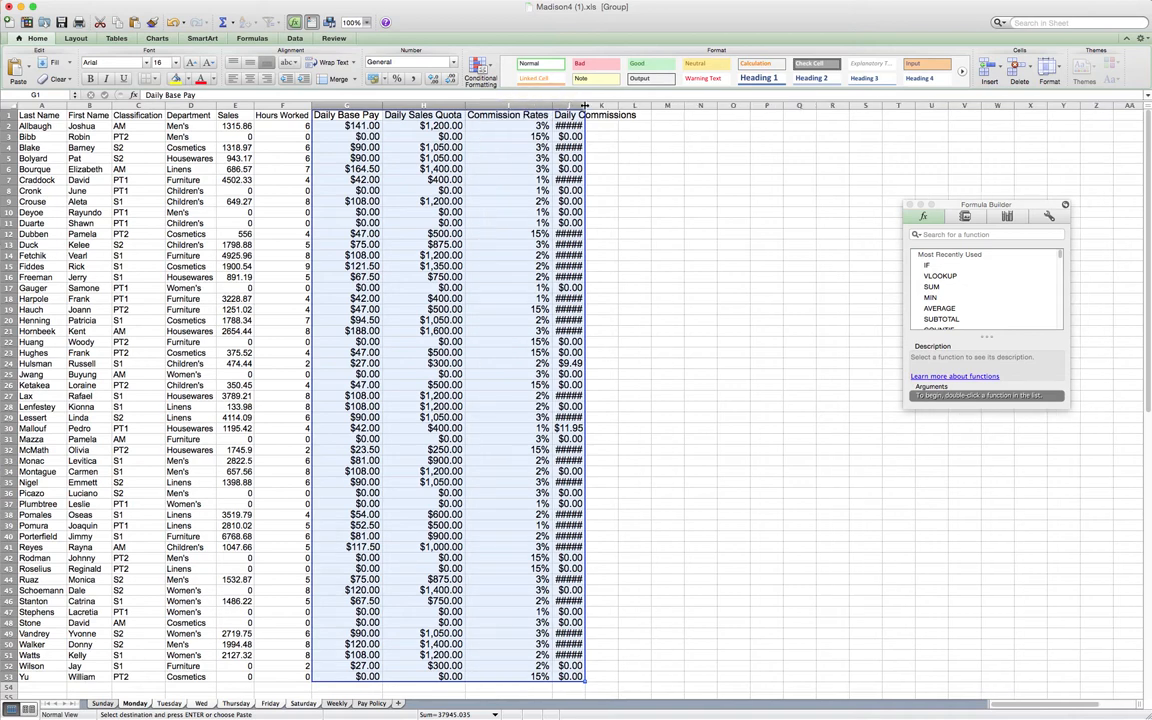
double_click(585, 105)
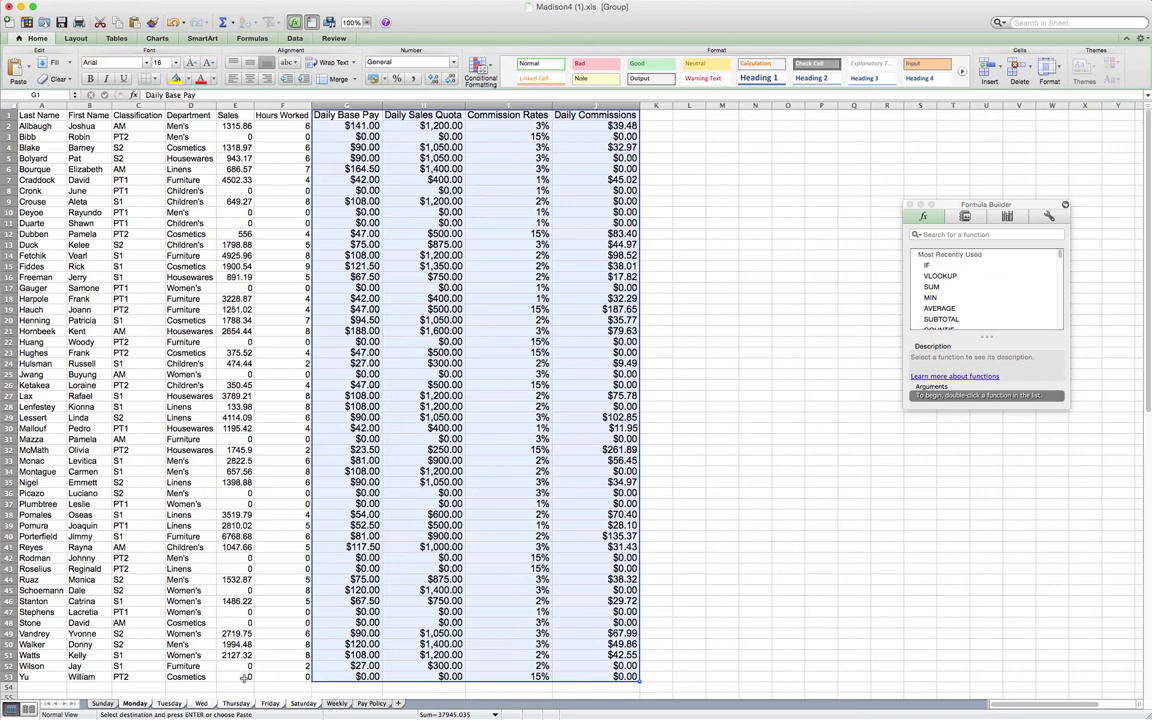
Step: Ungroup the sheets and check the pasted calculation columns on the Monday through Saturday sheets
left_click(103, 704)
left_click(135, 704)
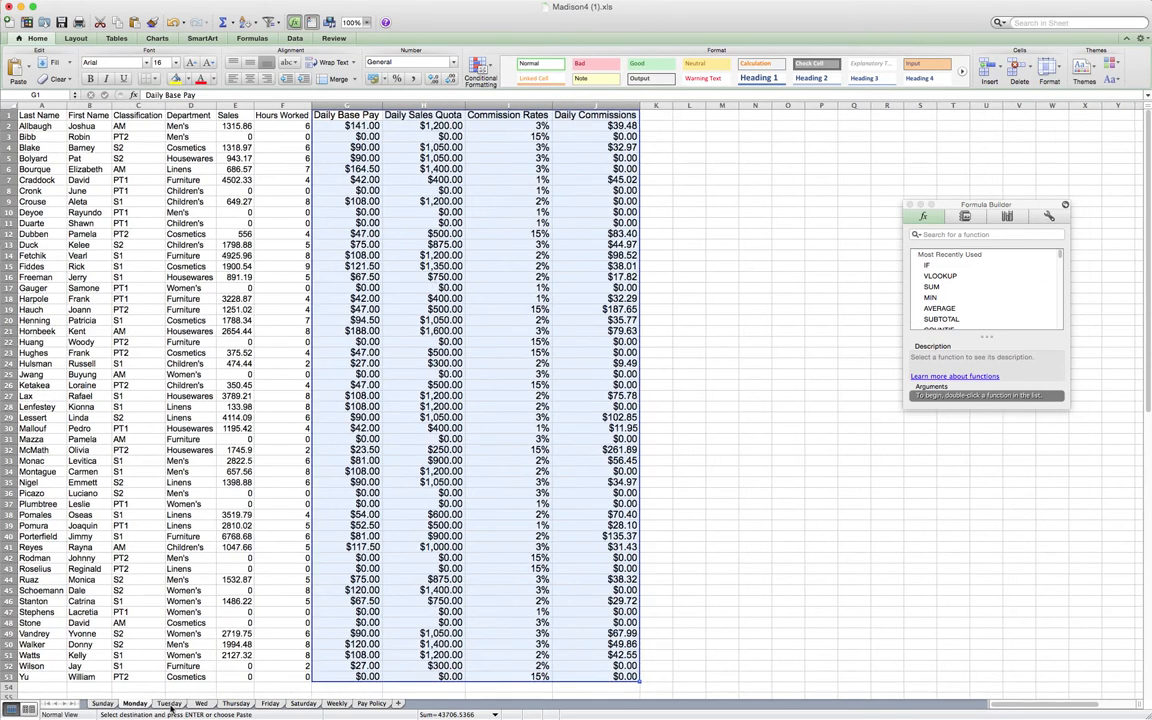
left_click(169, 704)
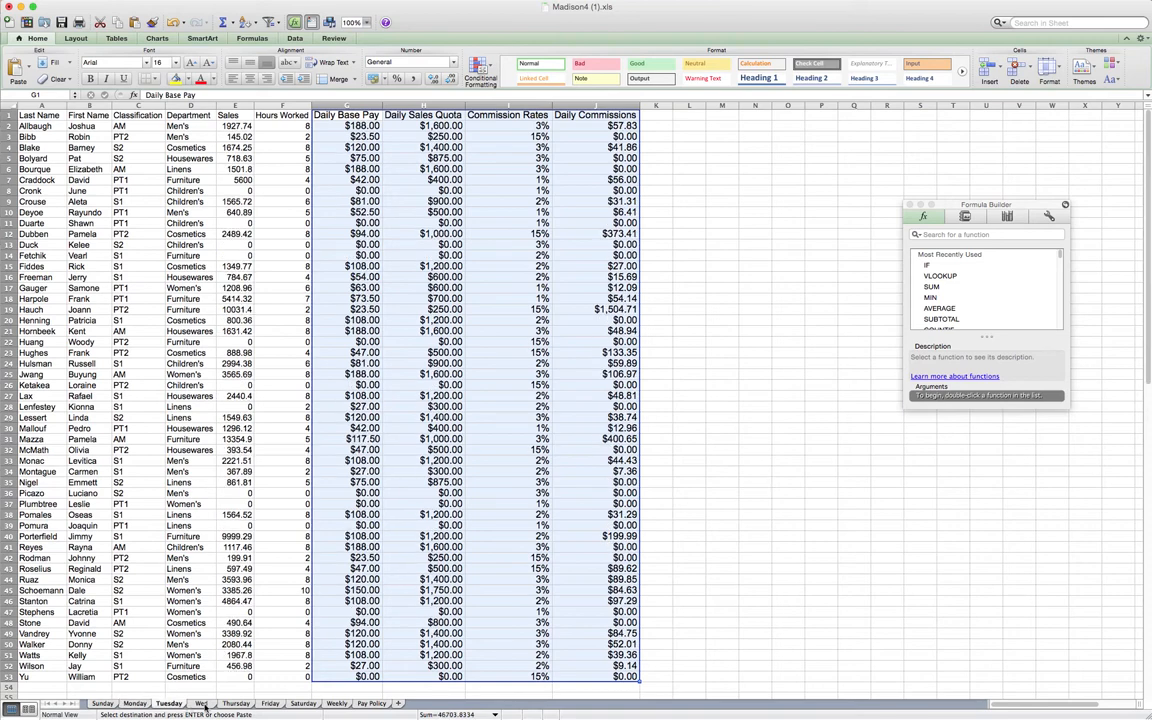
left_click(201, 704)
left_click(236, 704)
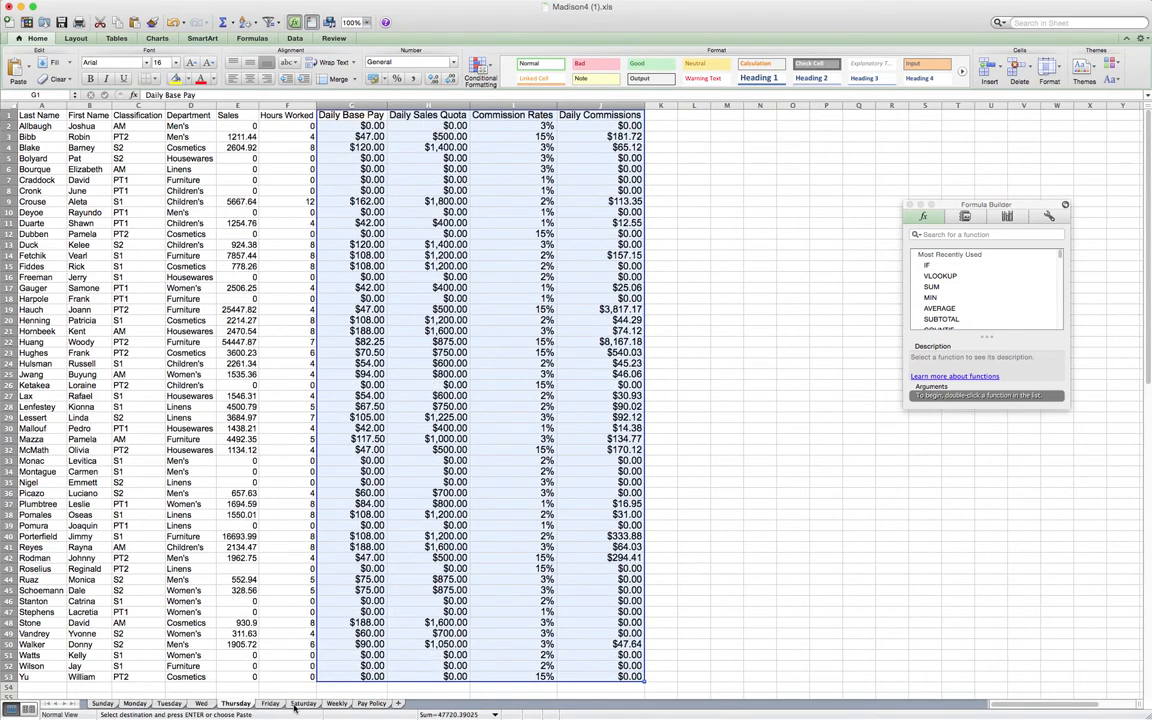
left_click(270, 704)
left_click(303, 704)
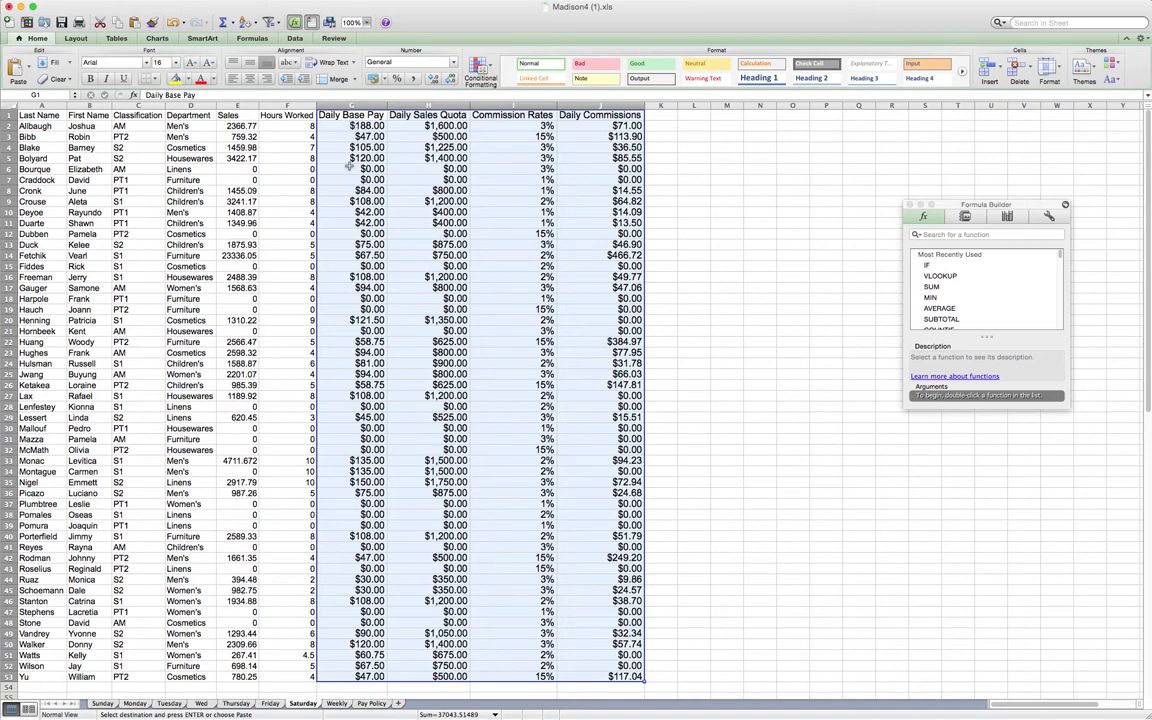
Step: Enter the header Base Pay in cell E1 of the Weekly sheet
left_click(336, 704)
left_click(290, 115)
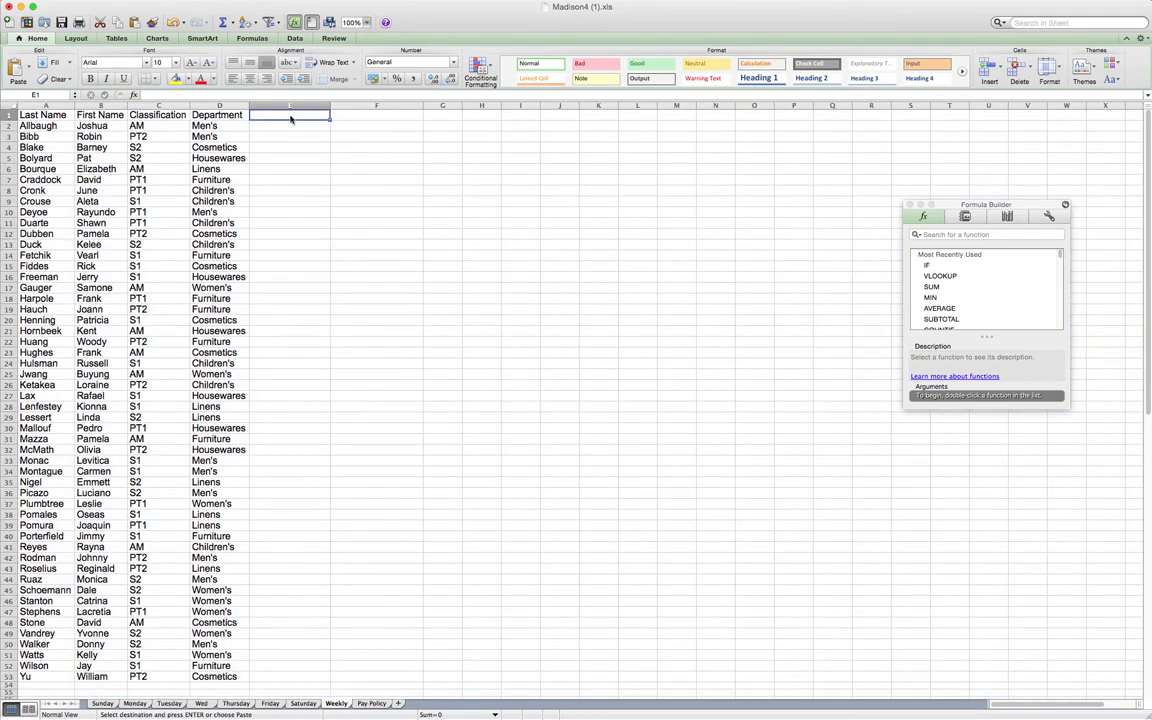
type("Base Pay")
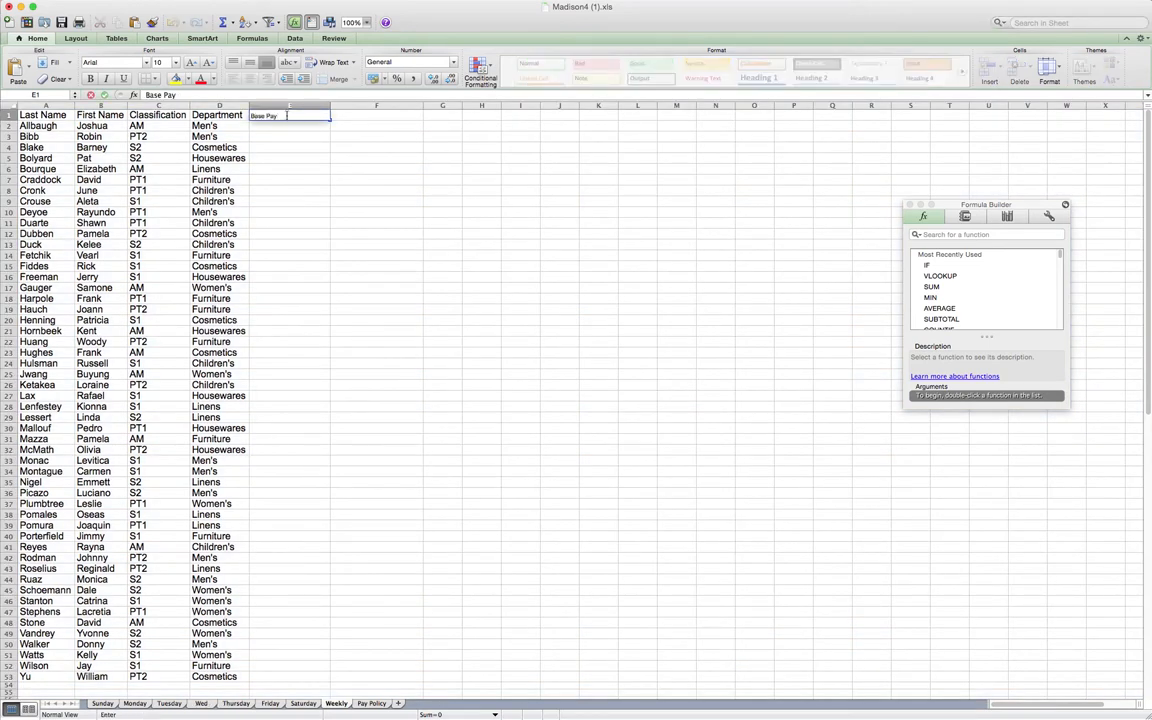
Step: Set the font size to 16 for the Base Pay header and for columns E through K on the Weekly sheet
left_click(252, 116)
left_click_drag(278, 118, 243, 114)
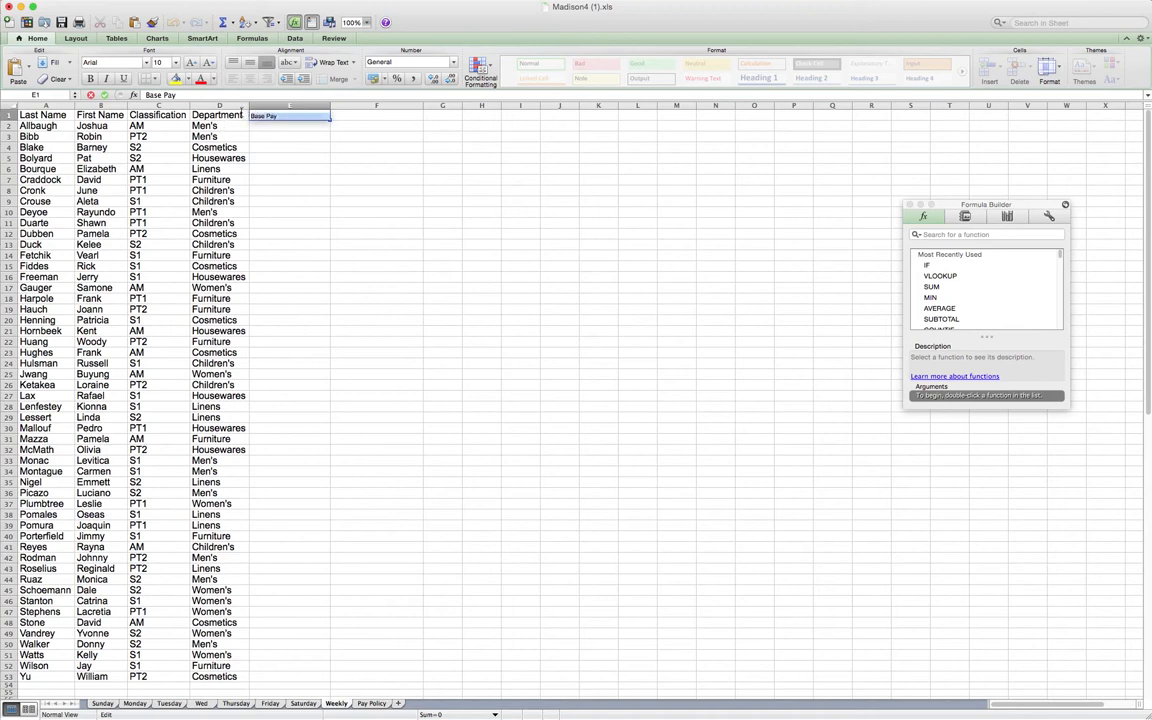
left_click(175, 62)
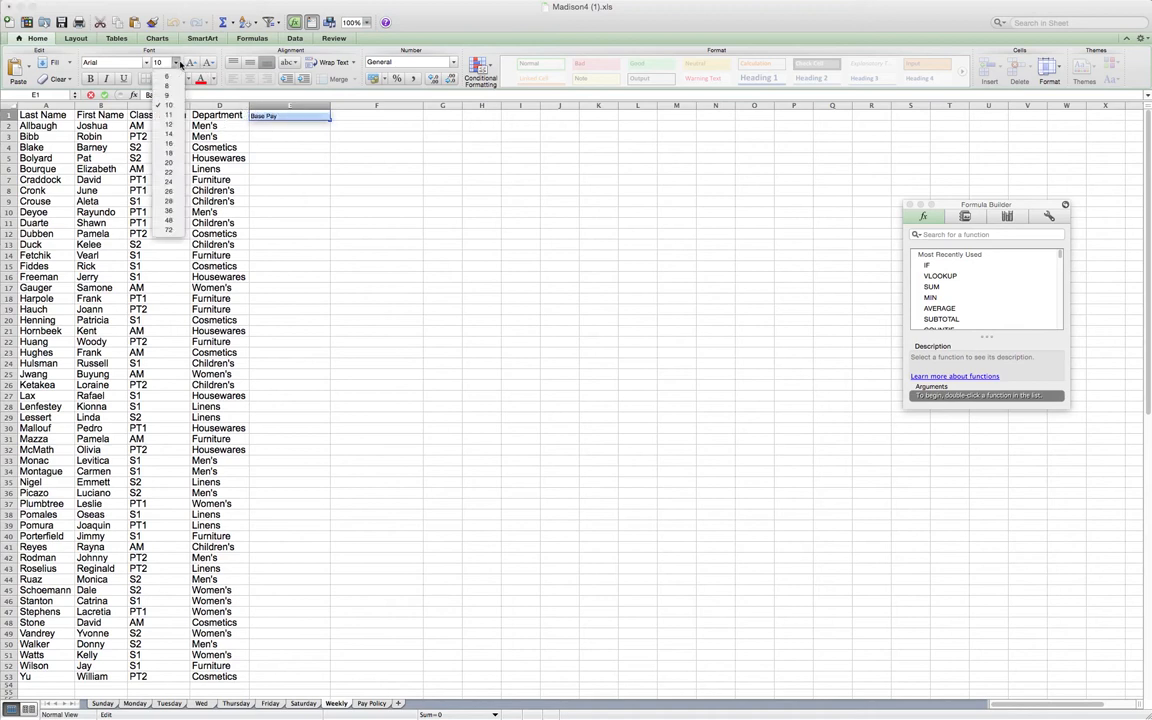
left_click(150, 127)
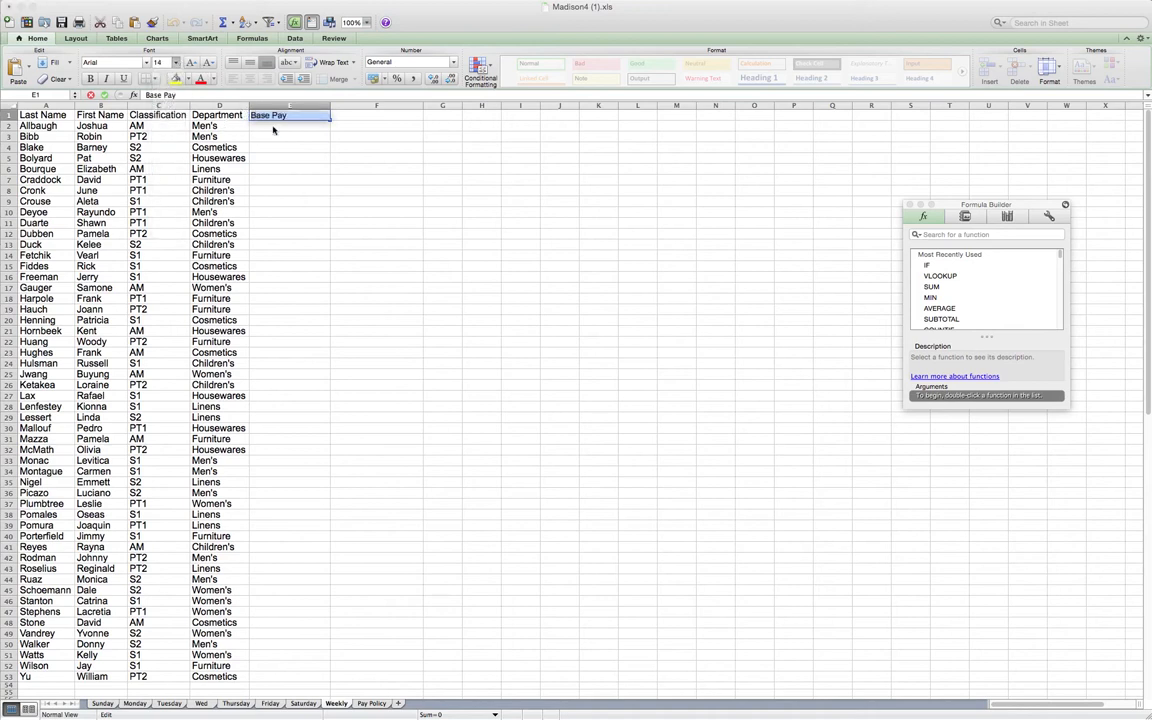
left_click(176, 62)
left_click(168, 143)
left_click(276, 126)
left_click_drag(258, 105, 605, 105)
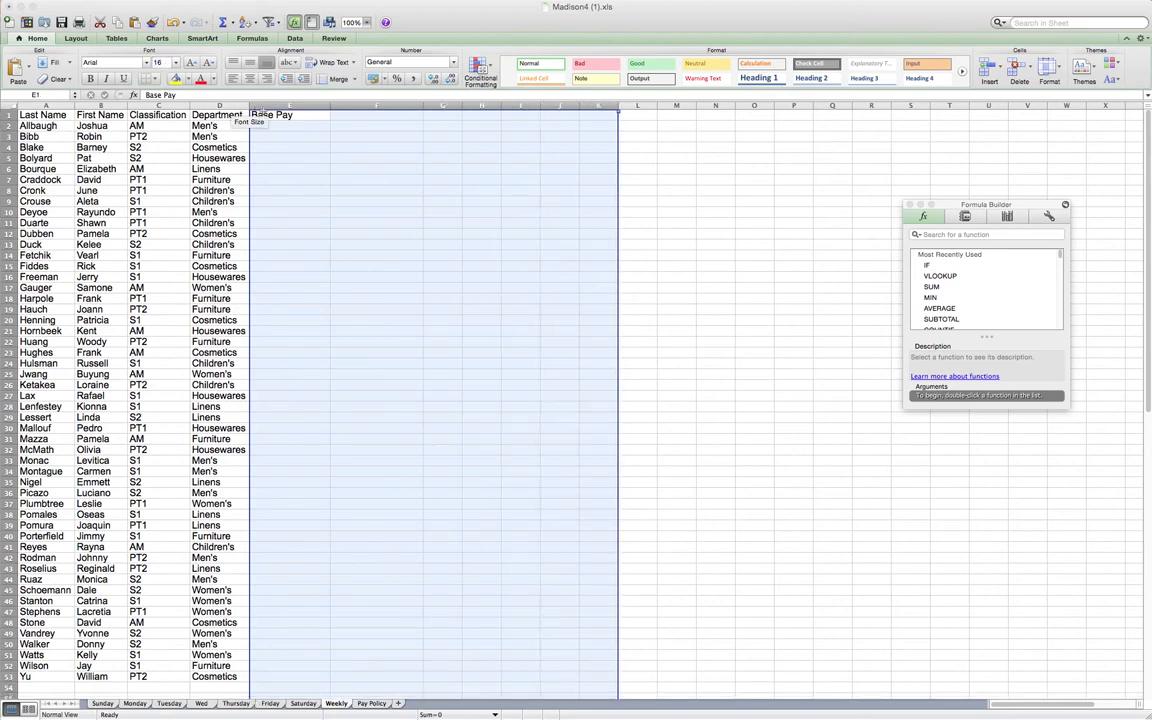
Step: Start the weekly base pay formula in cell E2 of the Weekly sheet with a reference to Sunday!G2
left_click(284, 124)
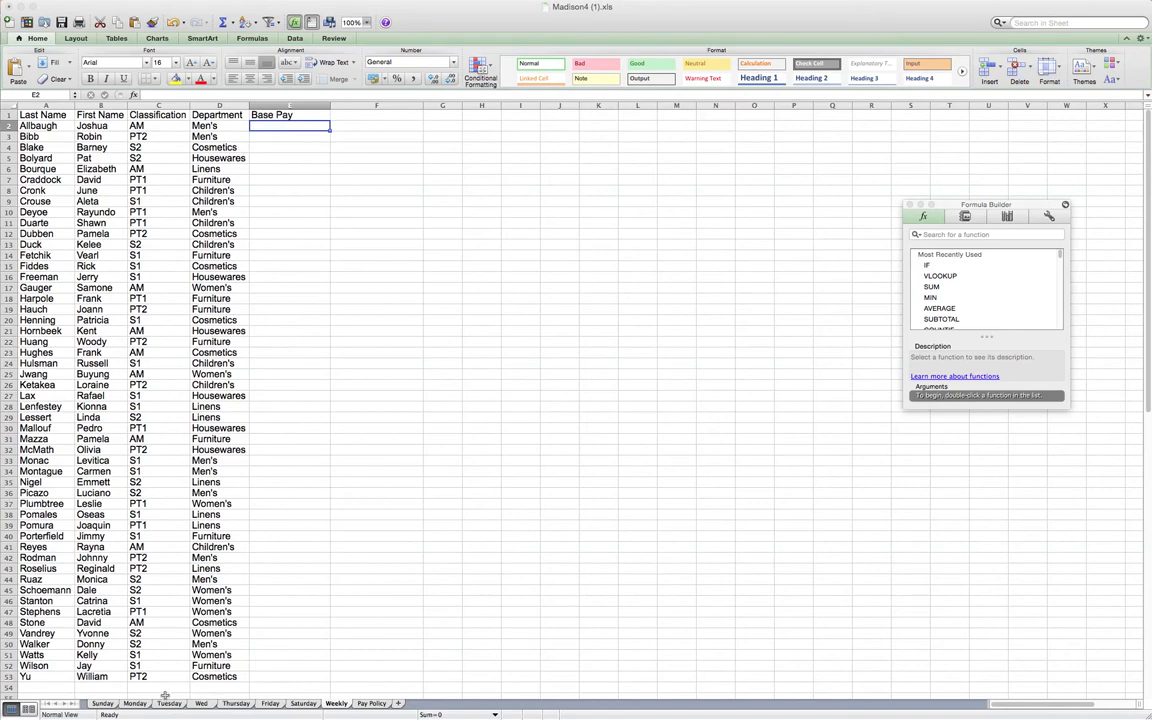
left_click(103, 704)
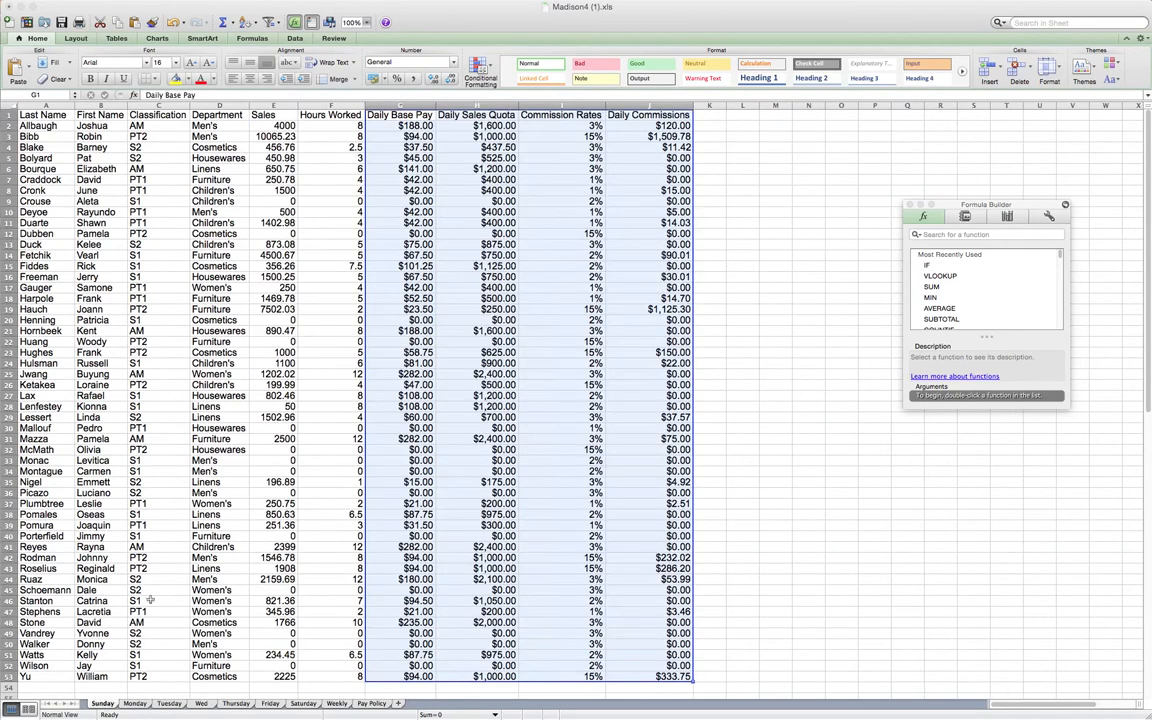
left_click(334, 704)
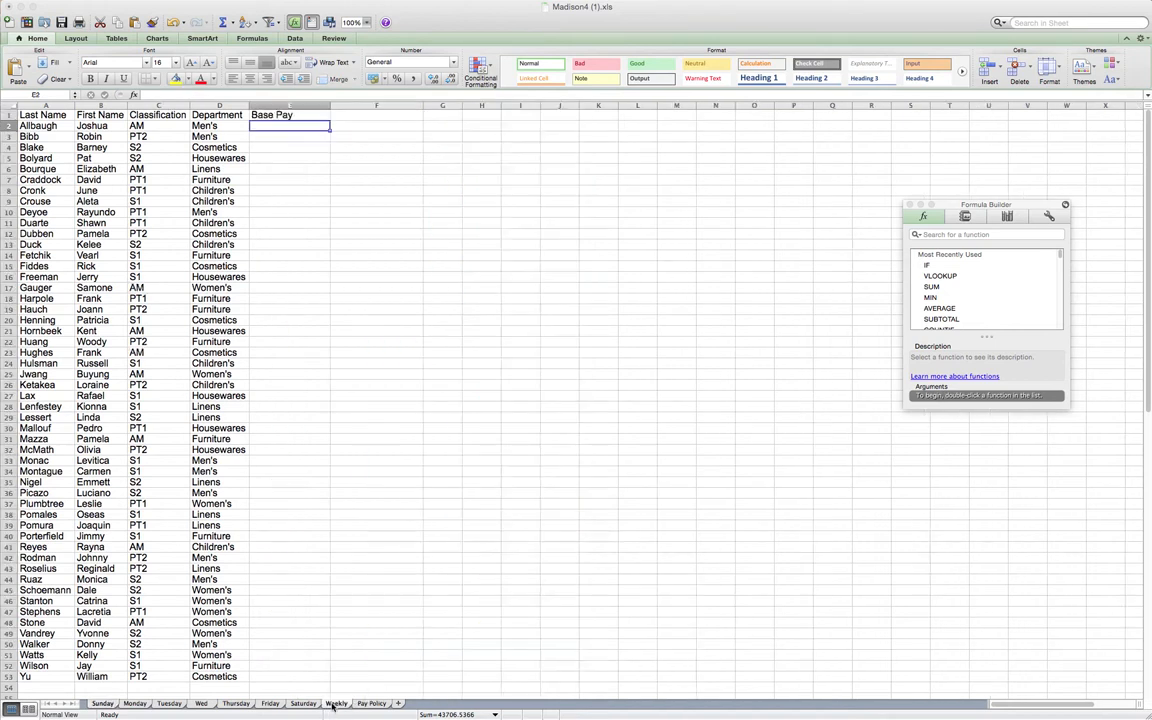
left_click(180, 97)
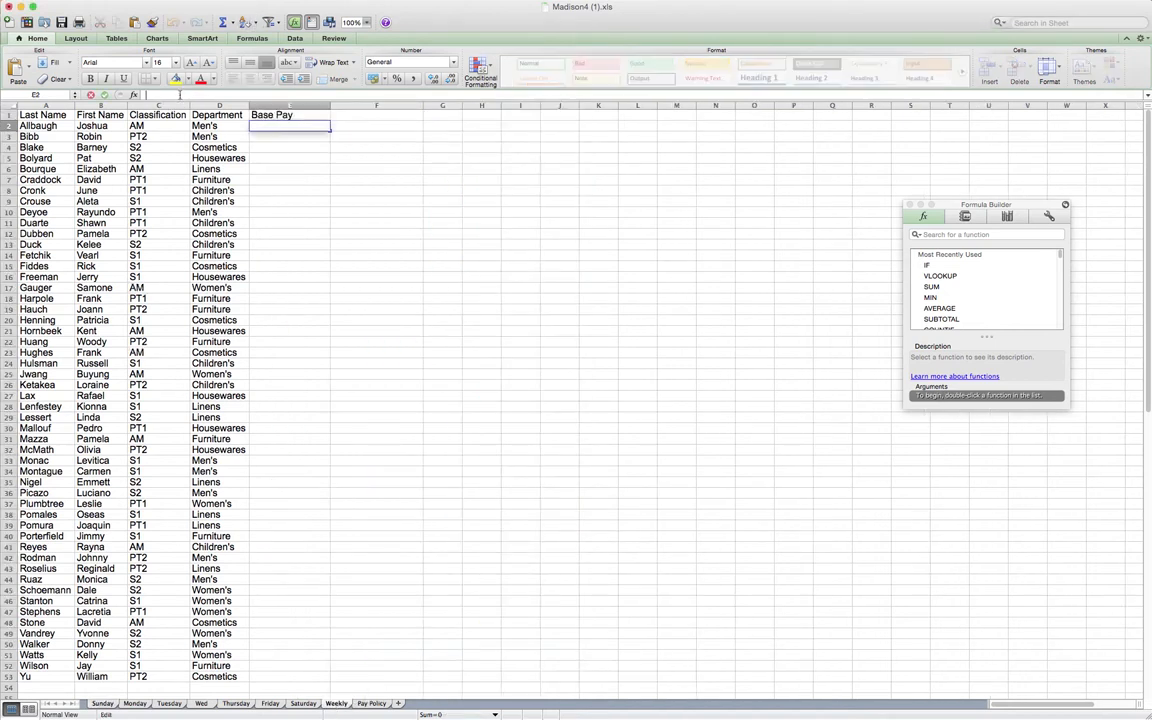
type("=")
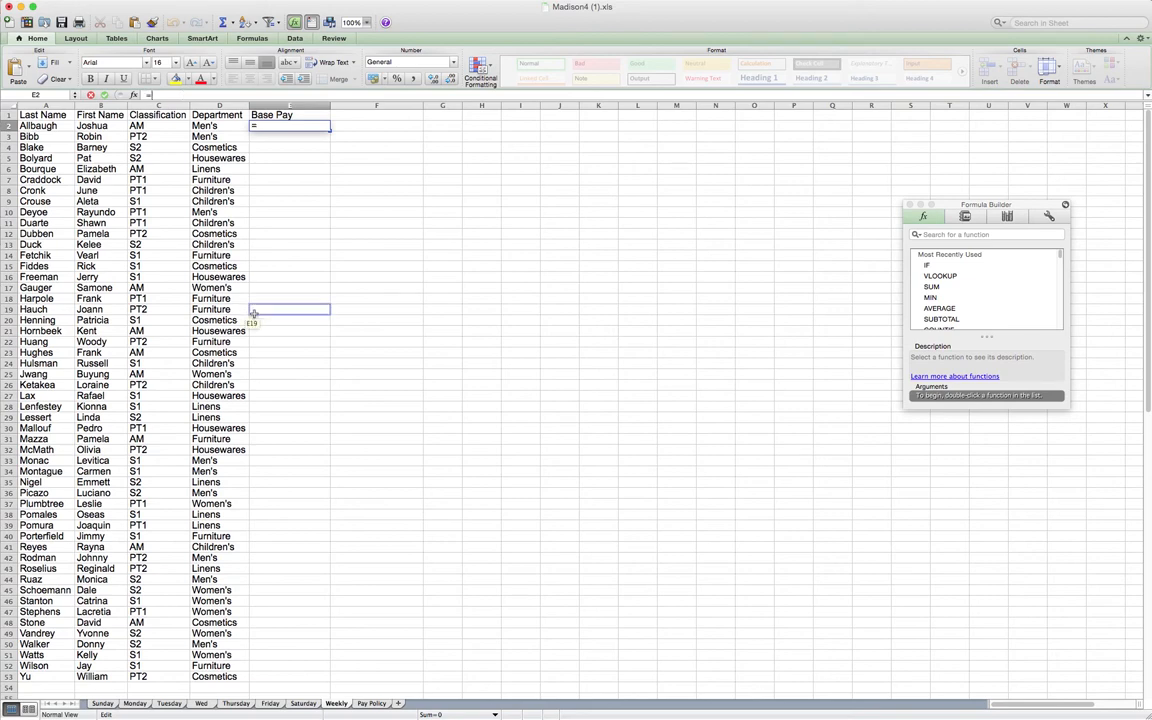
left_click(103, 704)
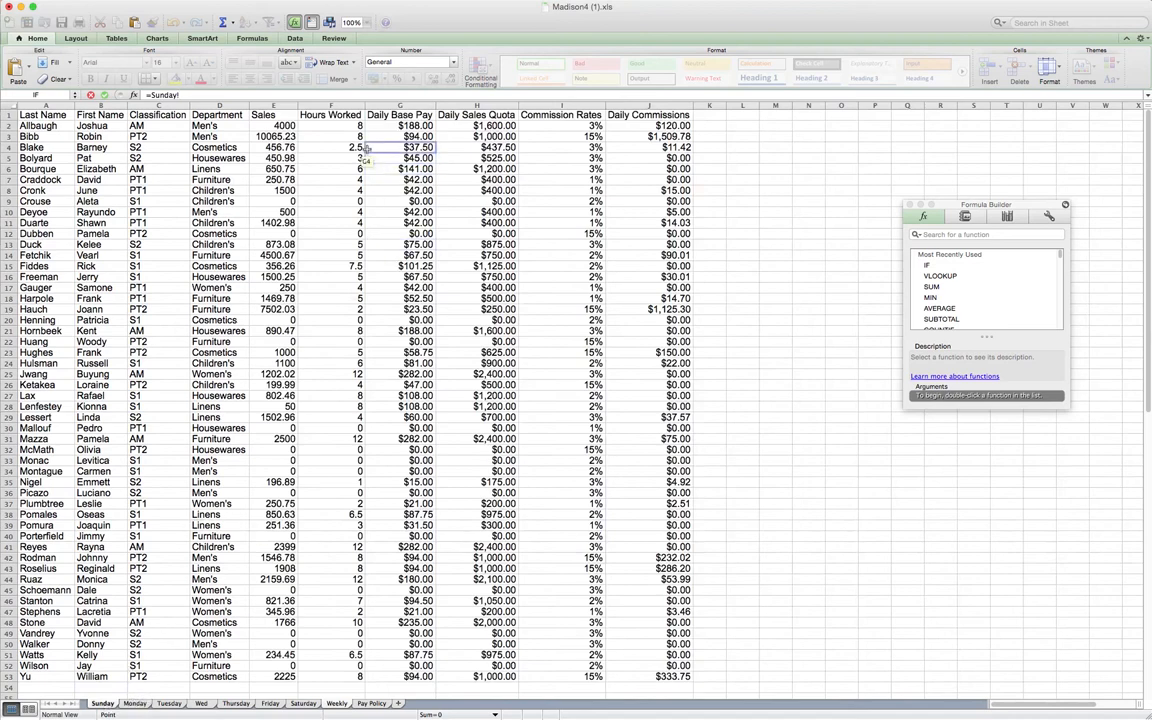
left_click(389, 127)
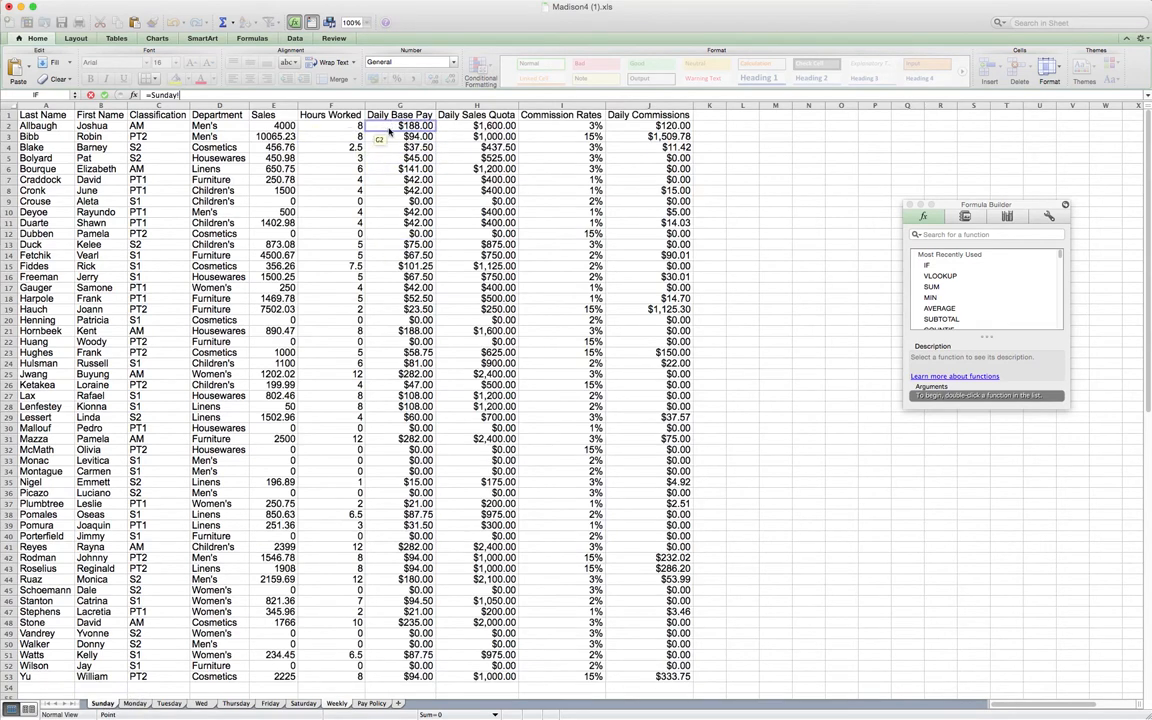
left_click(389, 129)
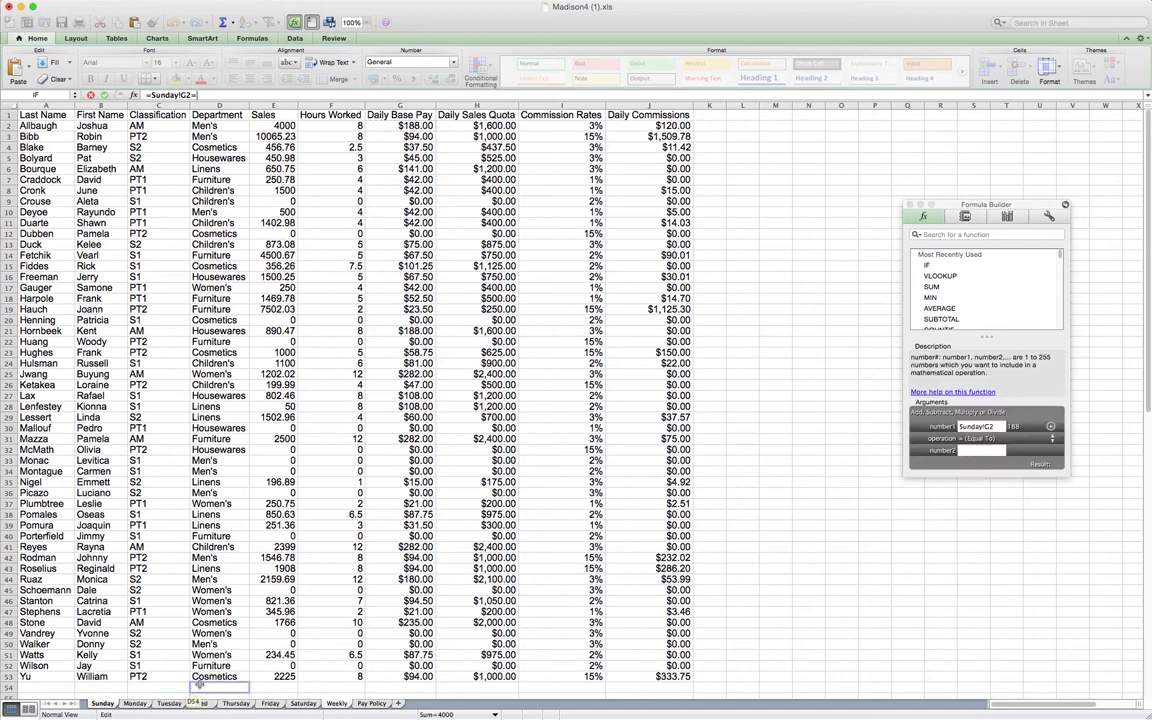
Step: Extend the E2 formula by adding the Monday!G2 and Tuesday!G2 references
type("+")
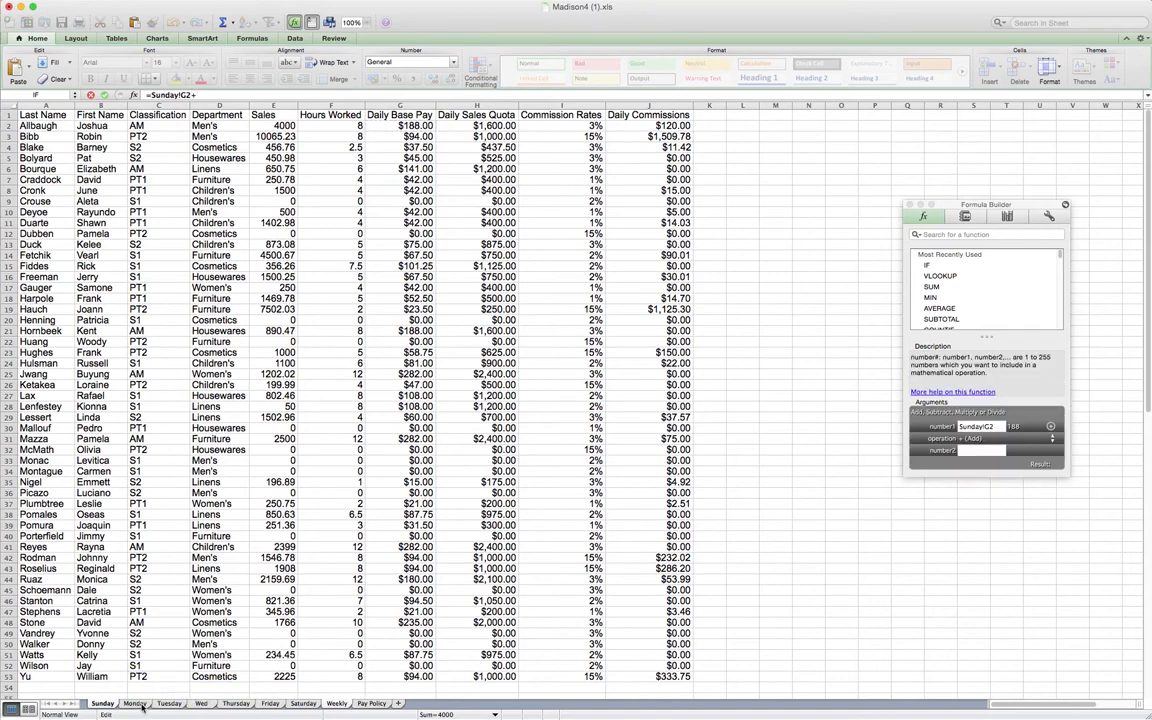
left_click(143, 706)
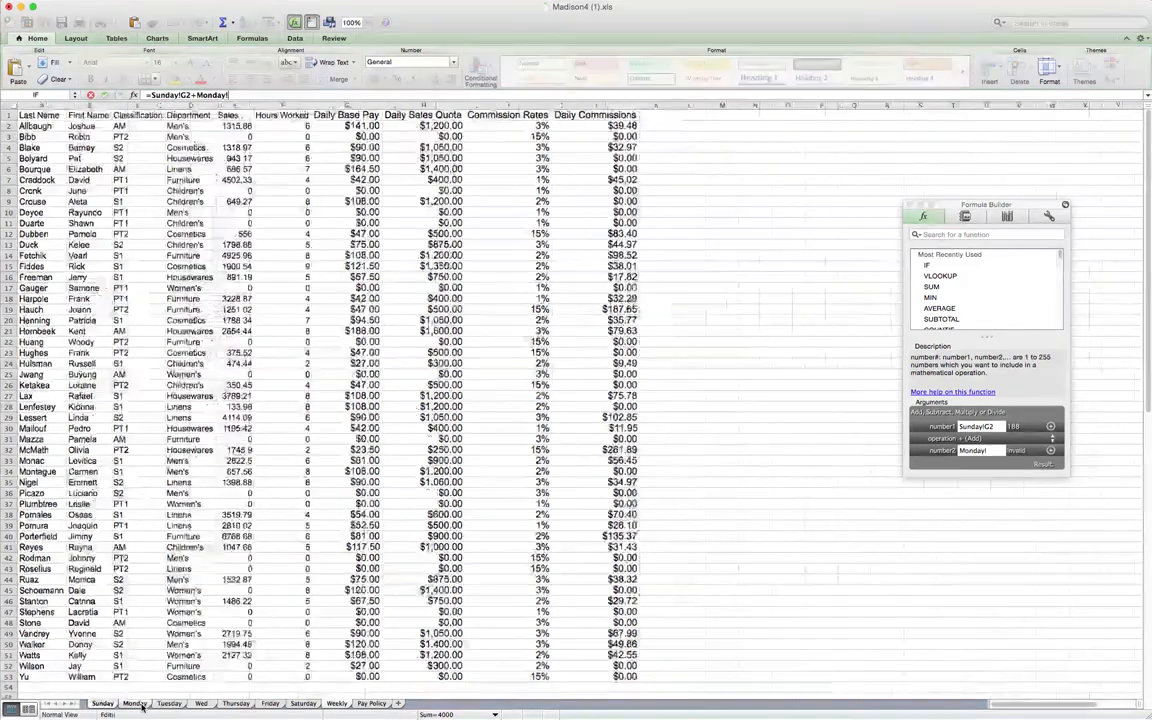
left_click(359, 126)
type("+")
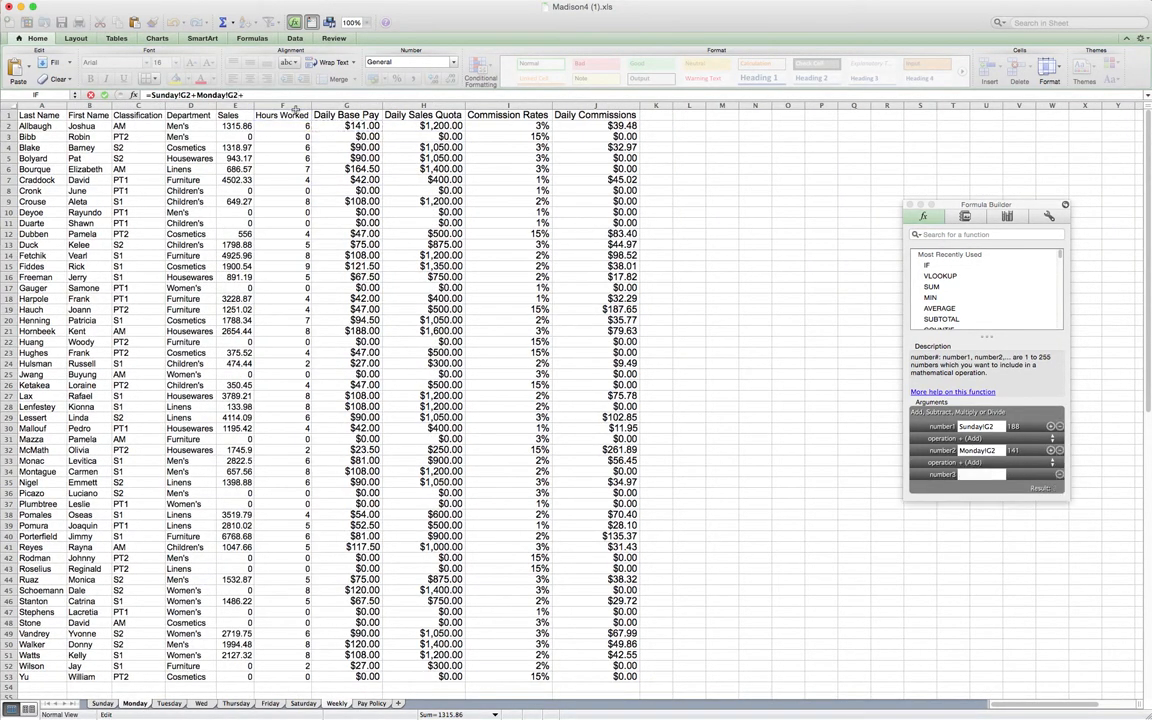
left_click(176, 706)
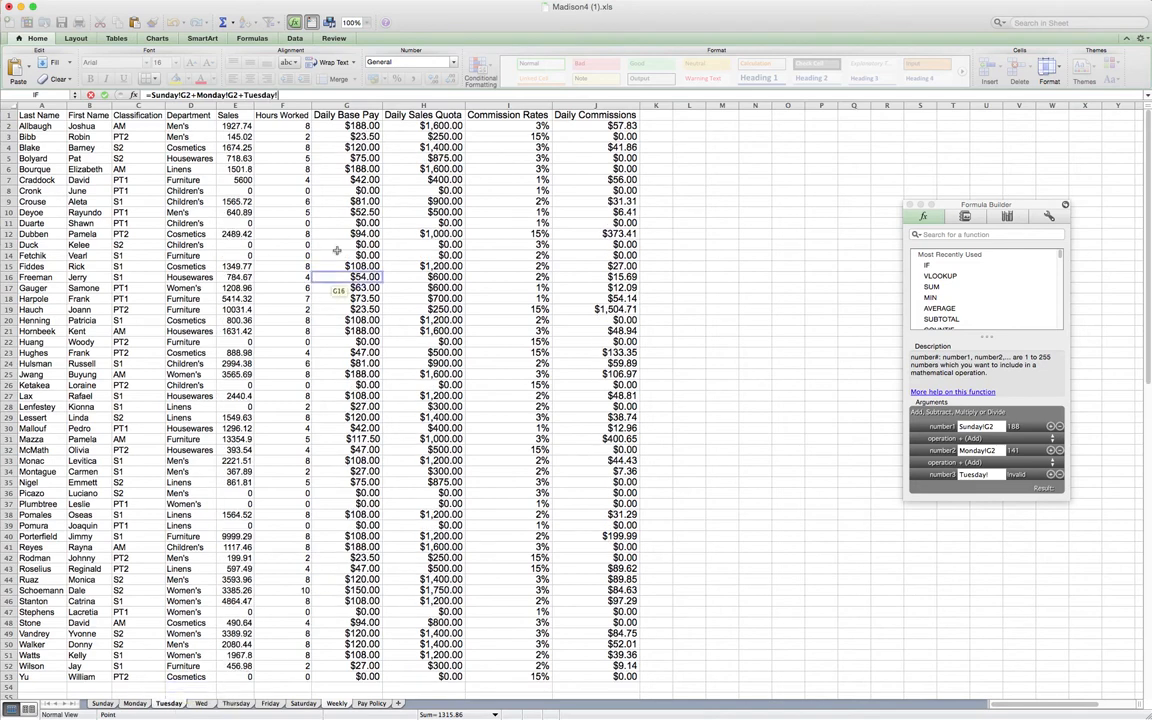
left_click(346, 127)
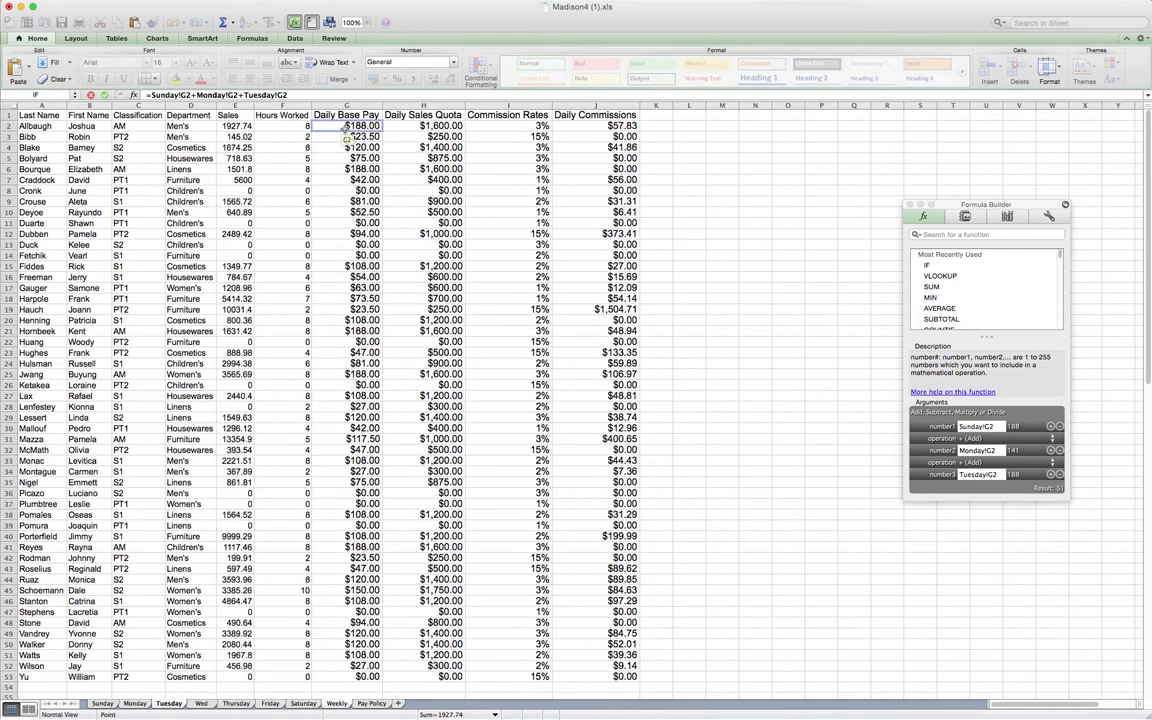
Step: Append the Wed!, Thursday!, Friday! and Saturday! sheet references to the E2 formula, joined with plus signs
type("+Wed!")
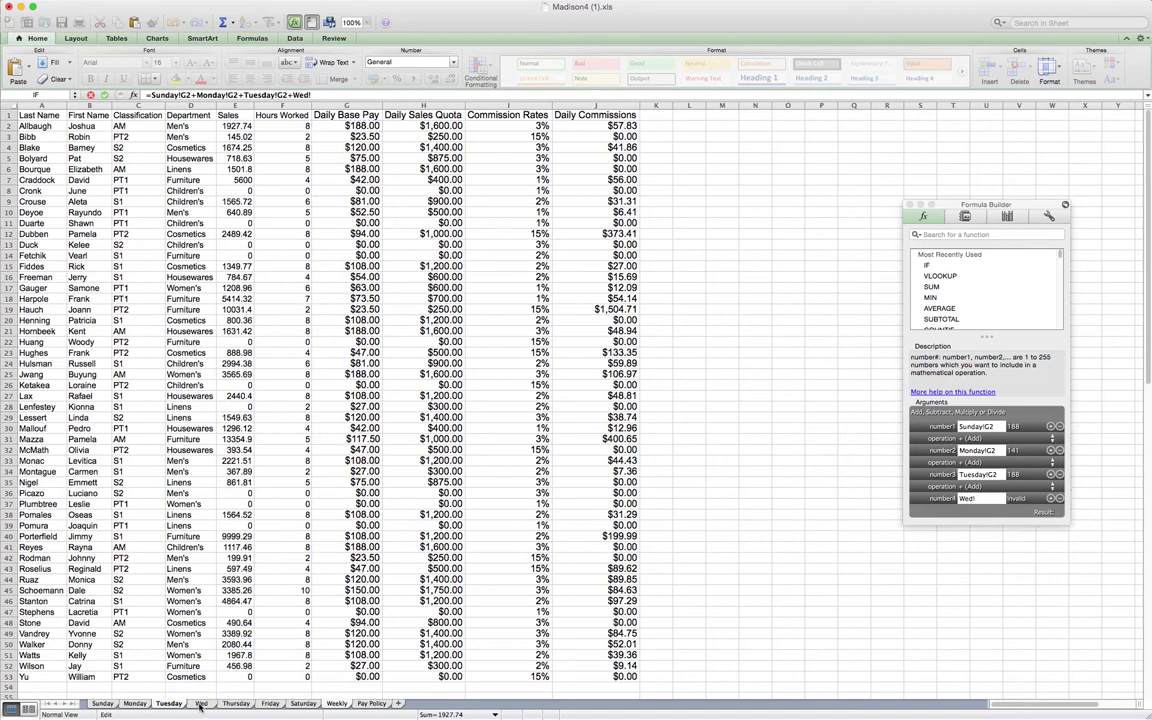
left_click(201, 704)
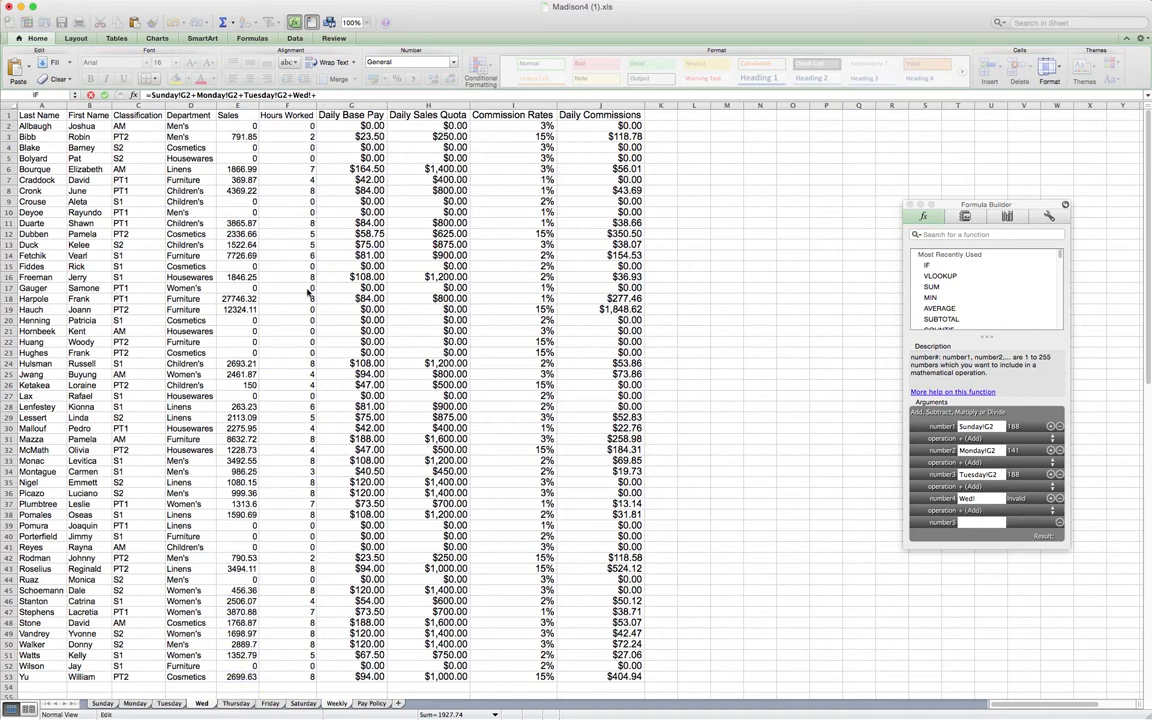
left_click(236, 704)
type("+")
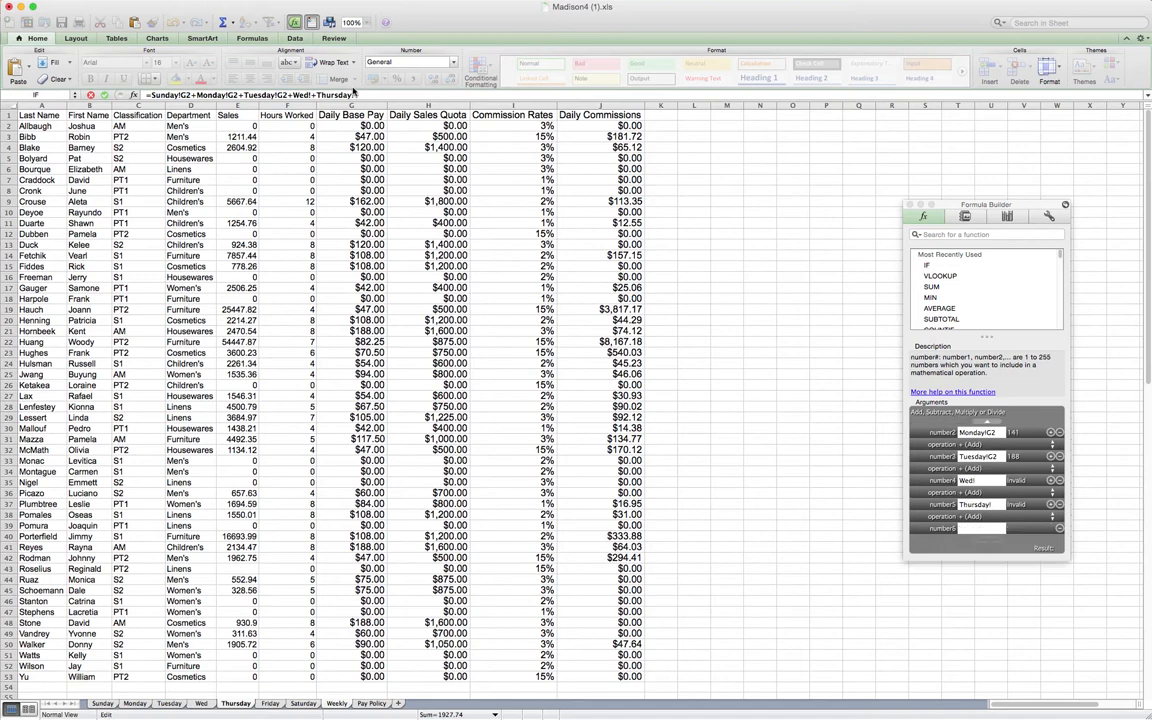
left_click(272, 704)
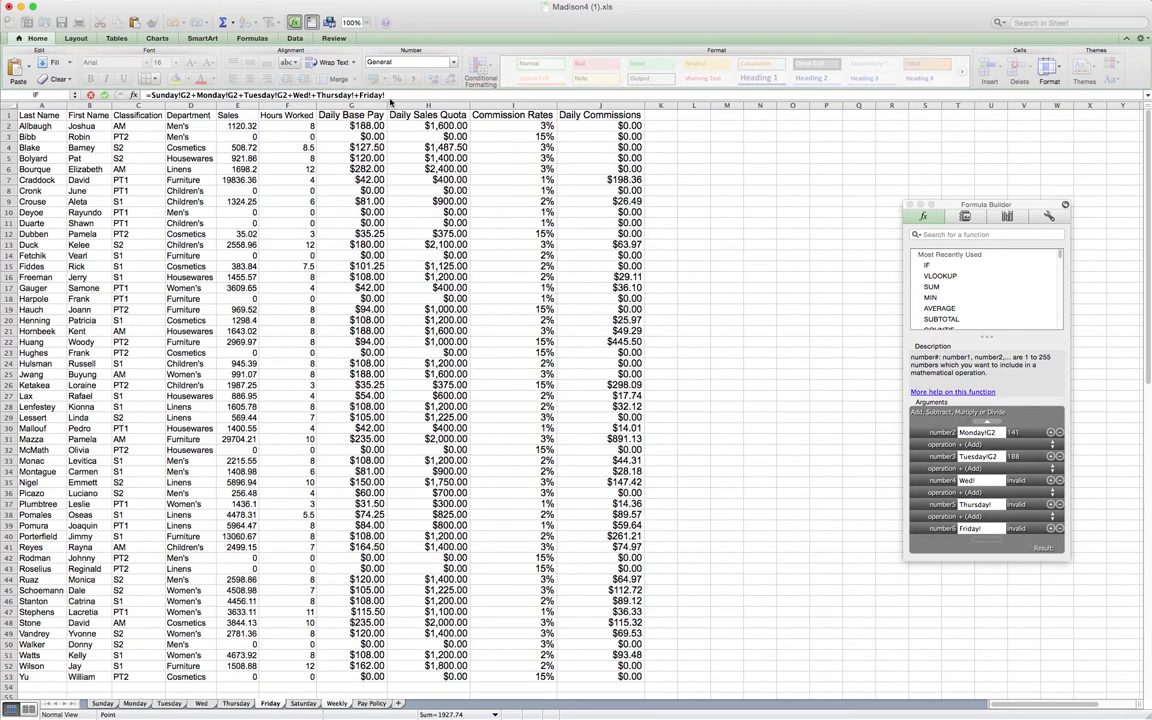
type("+")
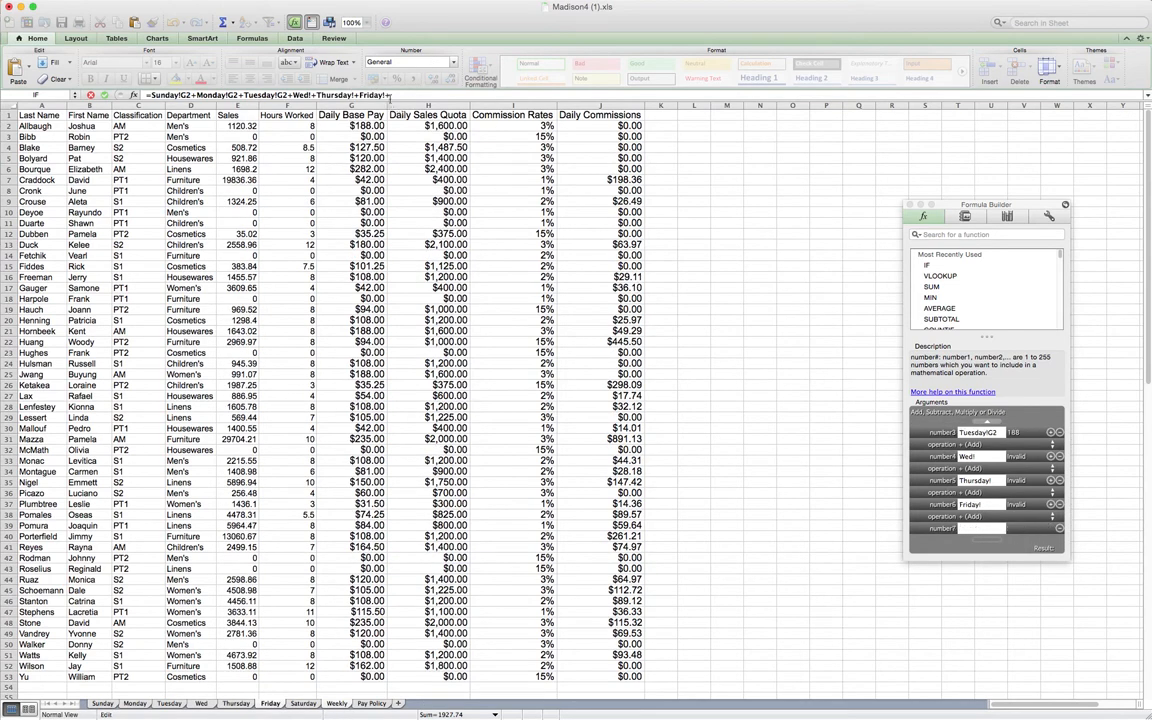
left_click(303, 704)
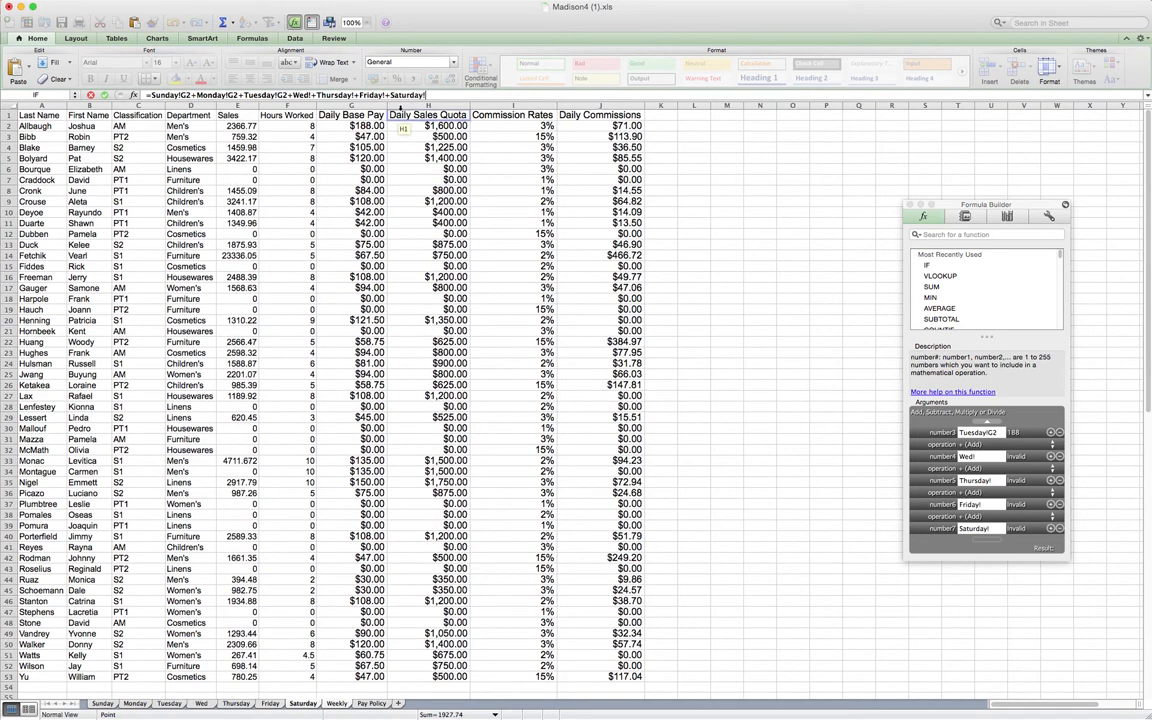
Step: Add cell G2 to the Wed! and Thursday! references in the Weekly sheet's E2 formula
left_click(456, 100)
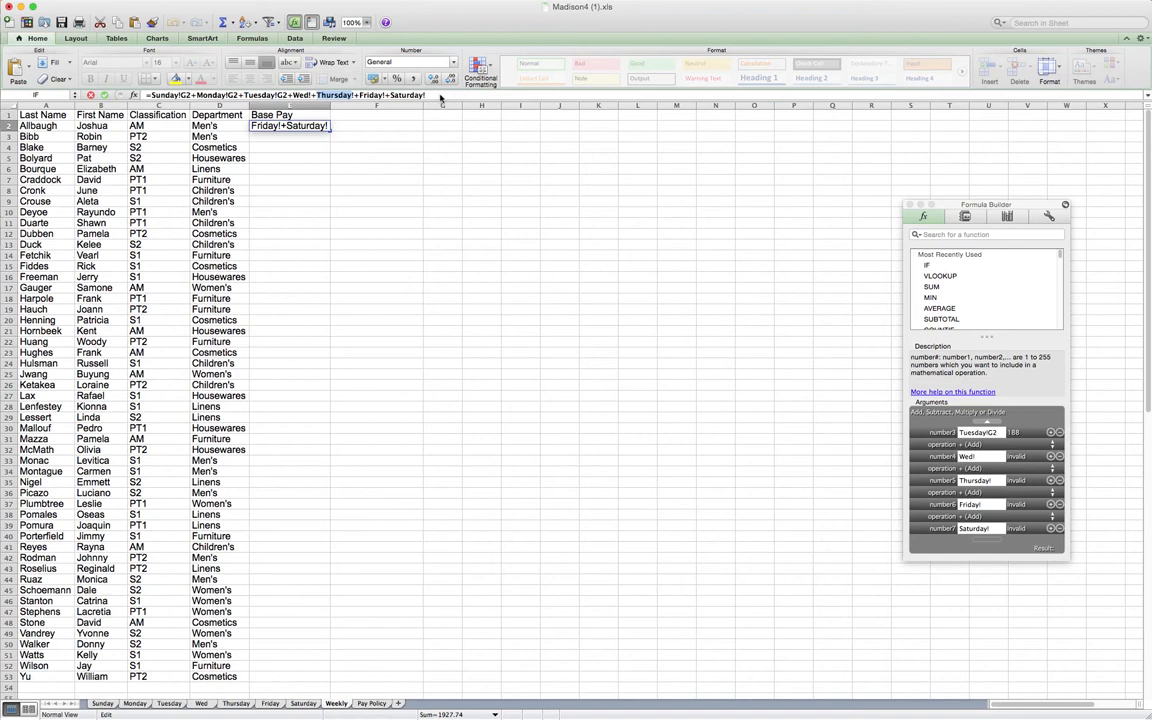
left_click(440, 95)
type("G2")
key("Right")
key("Right")
key("Right")
key("Right")
key("Right")
key("Right")
key("Right")
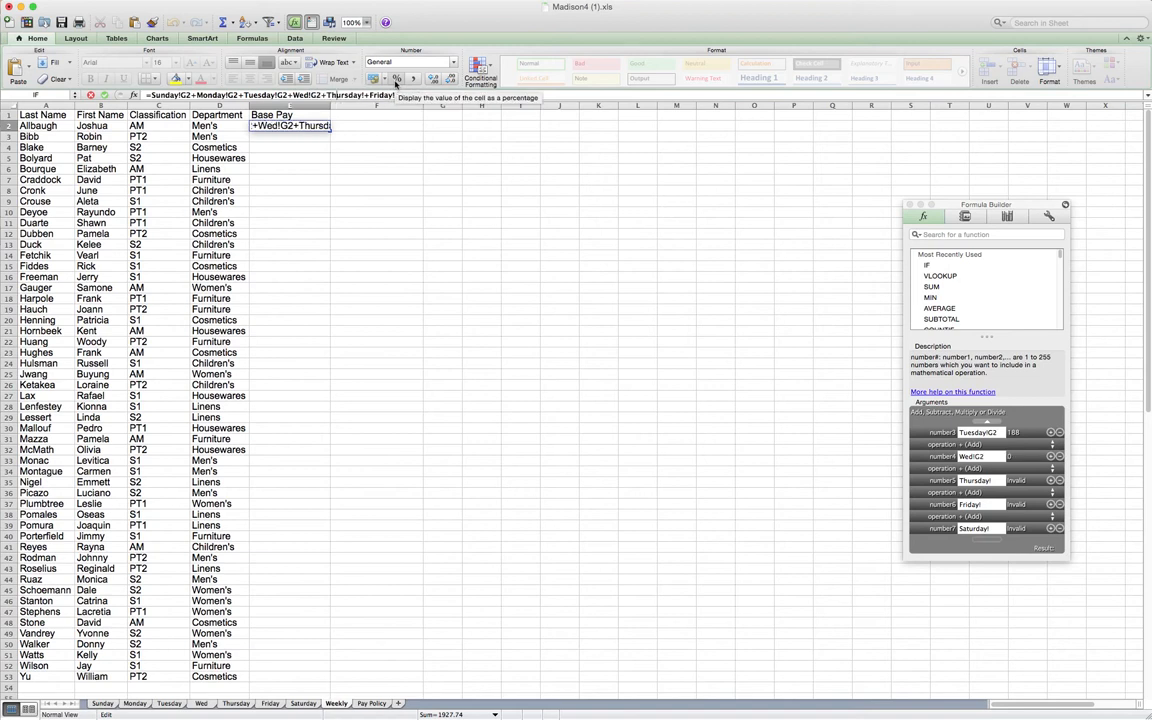
key("Right")
key("Right")
key("Right")
key("Right")
key("Right")
type("G2")
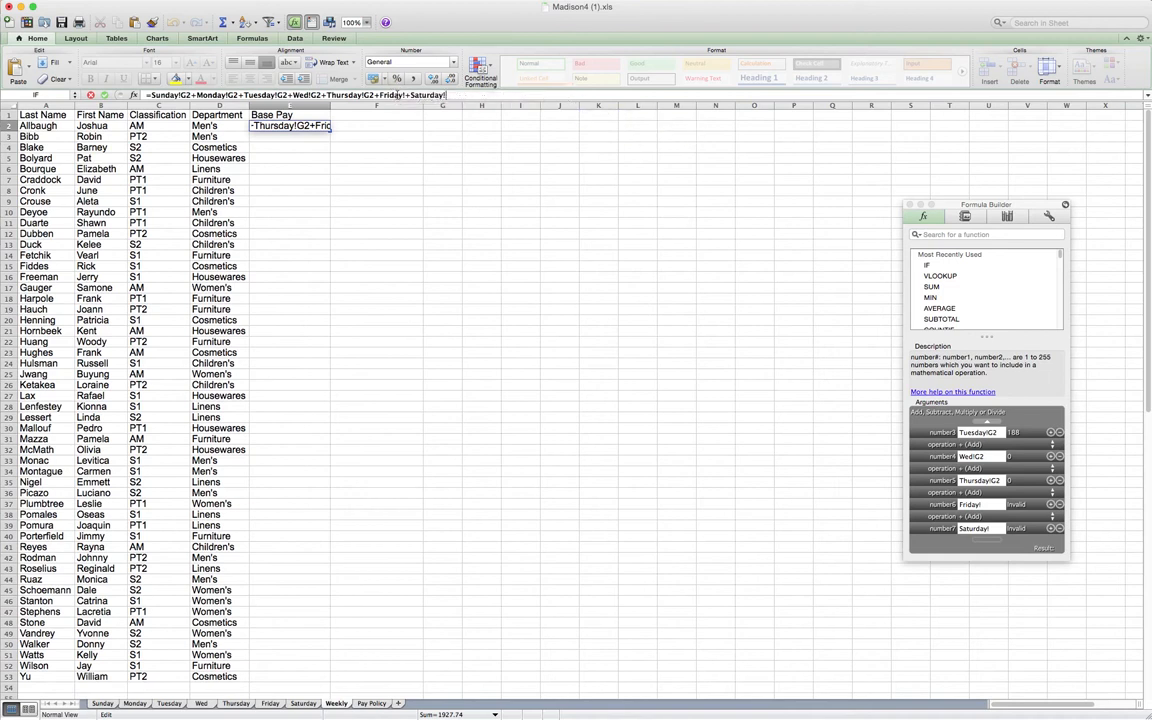
Step: Add cell G2 to the Friday! reference in the E2 formula
key("Right")
key("Right")
key("Right")
key("Right")
key("Right")
type("G2")
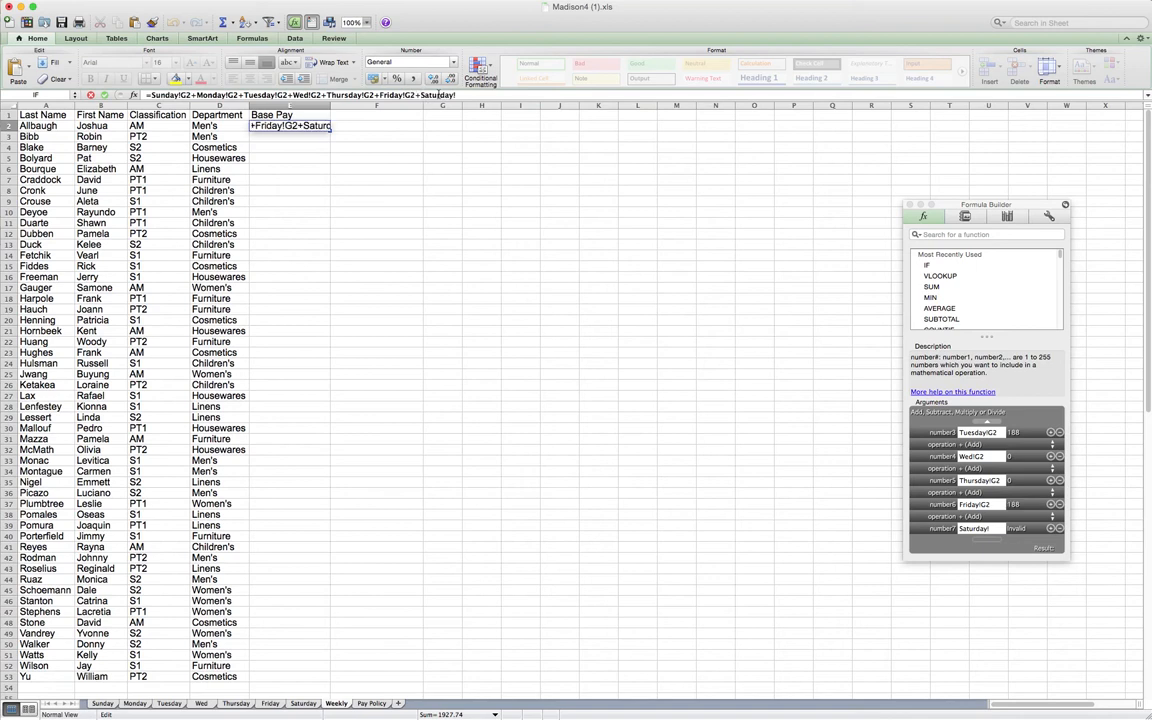
Step: Complete the E2 formula by adding G2 to the Saturday! reference, and fill it down through E53
key("Right")
key("Right")
key("Right")
key("Right")
key("Right")
type("G2")
key("Return")
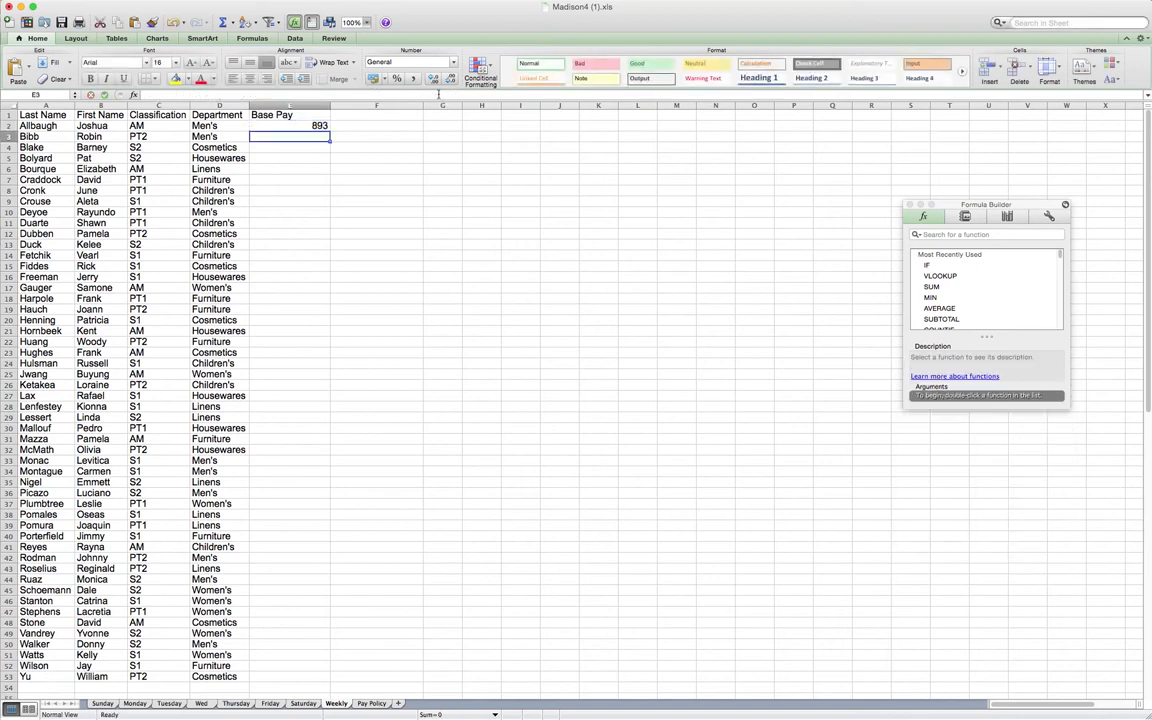
left_click(295, 125)
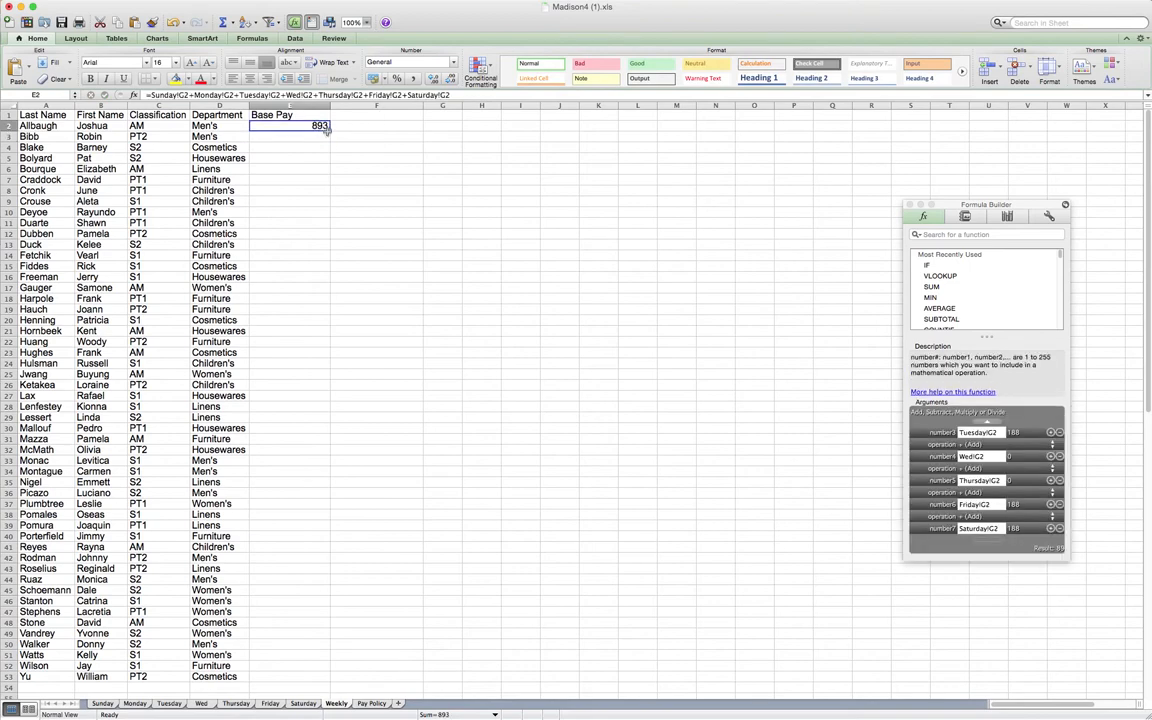
left_click_drag(328, 128, 306, 680)
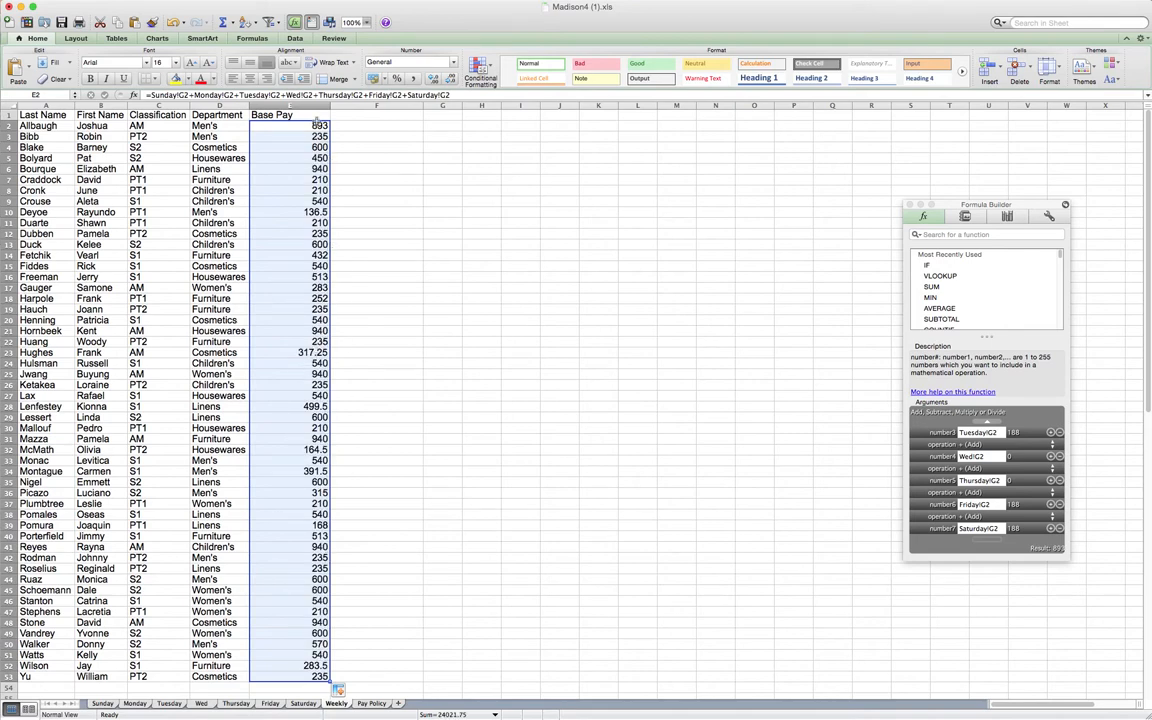
Step: Change the E1 header to "Weekly Base Pay" and format column E as Currency
double_click(257, 115)
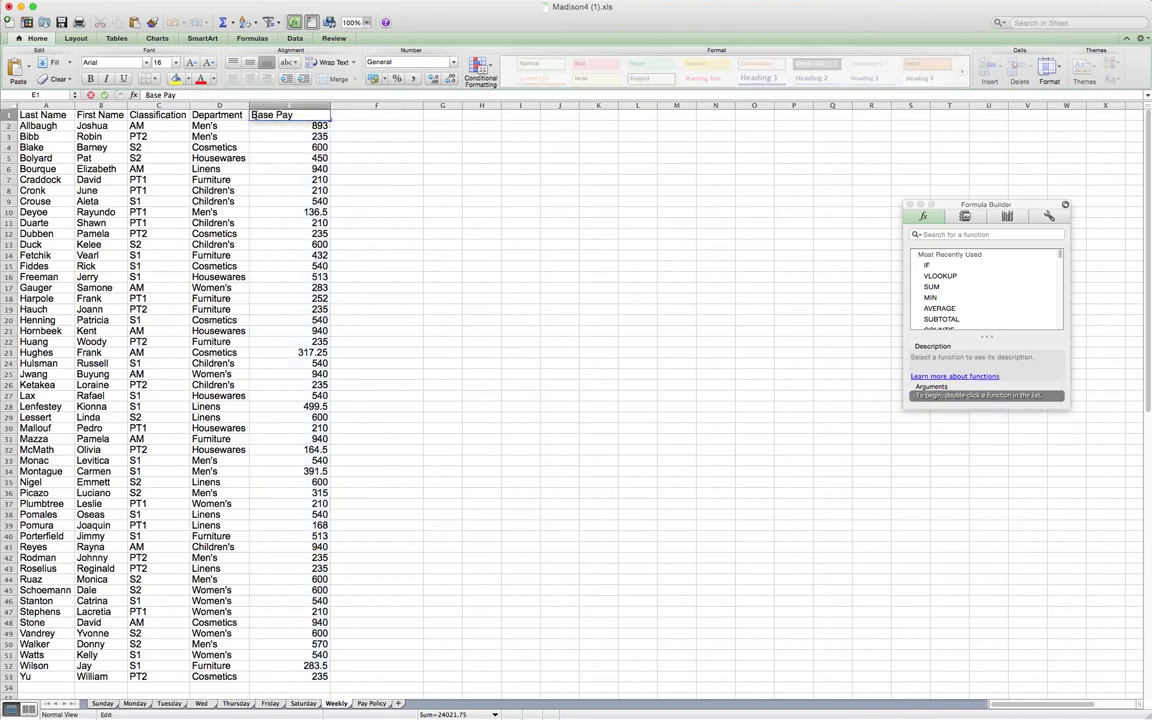
type("Weekly")
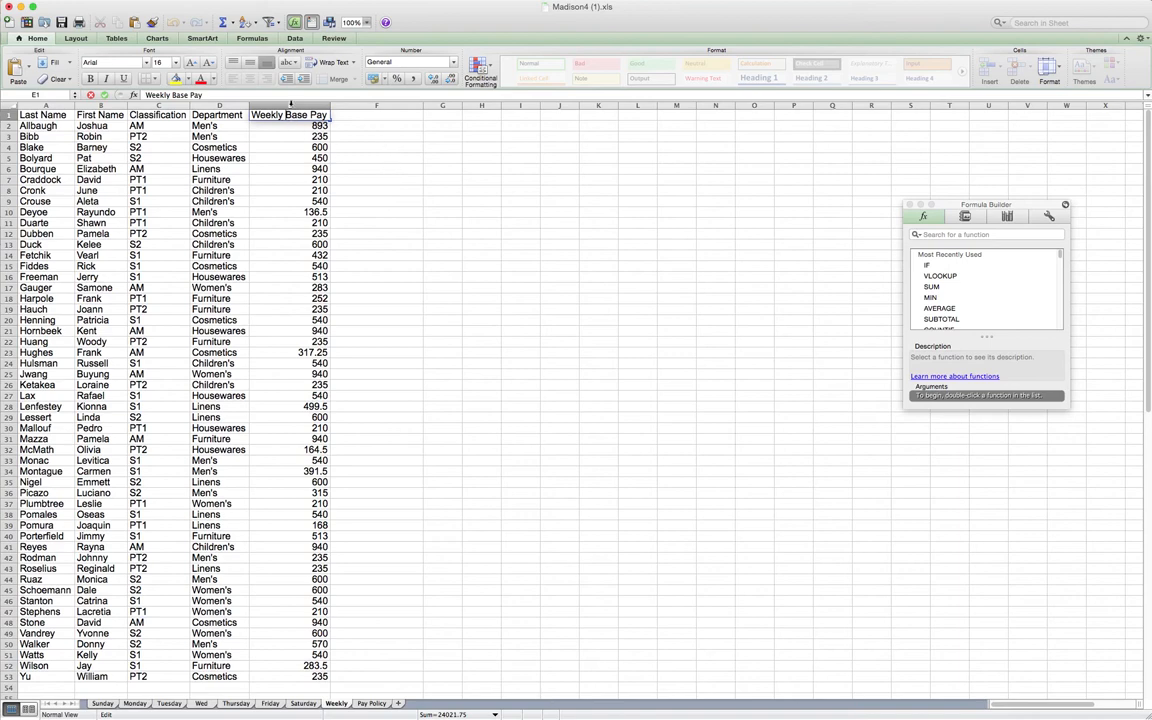
left_click(290, 104)
left_click(410, 60)
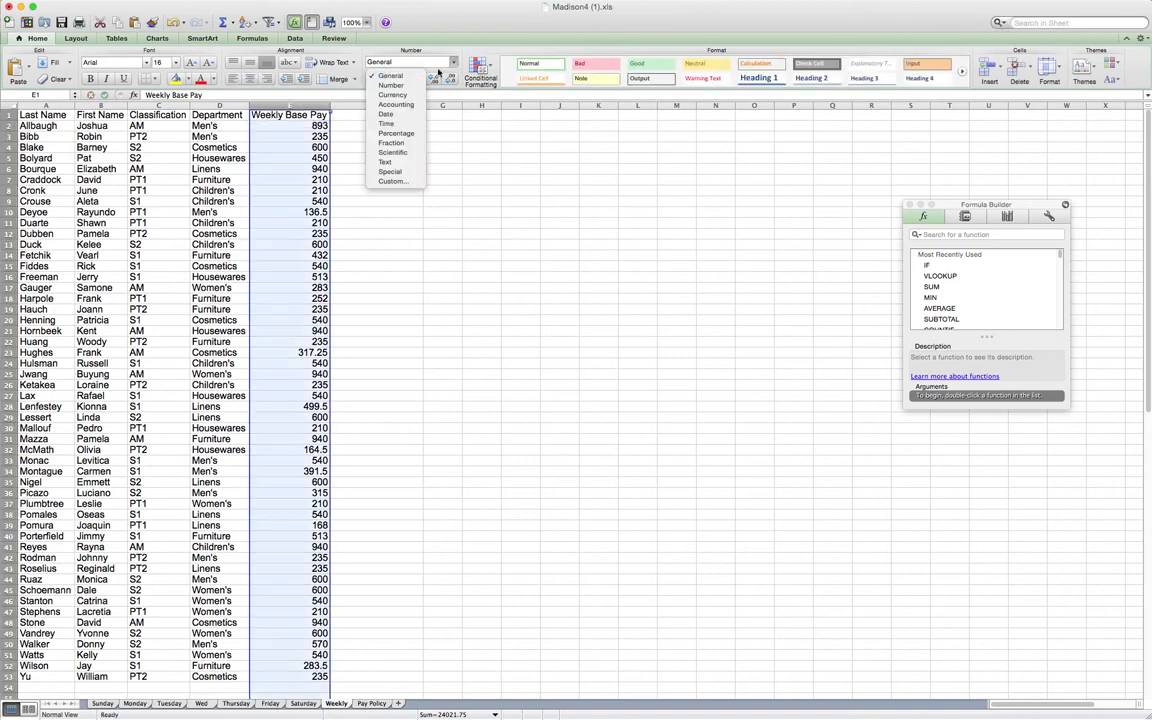
left_click(392, 94)
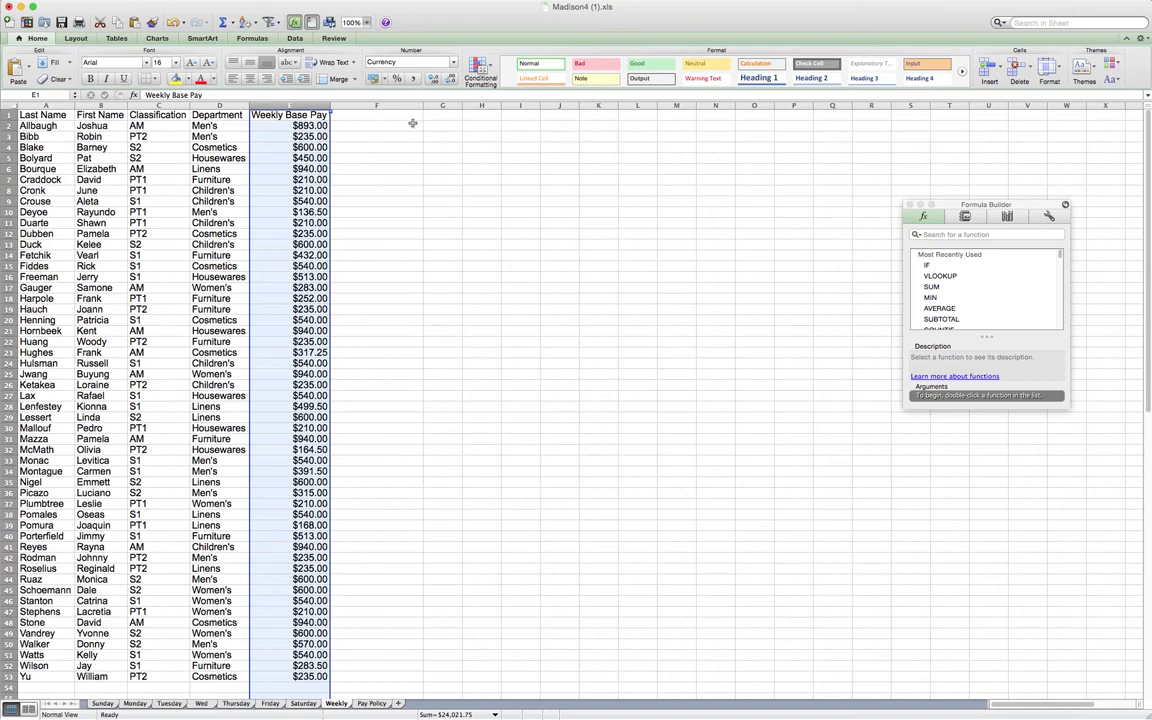
scroll(412, 122, "down", 1)
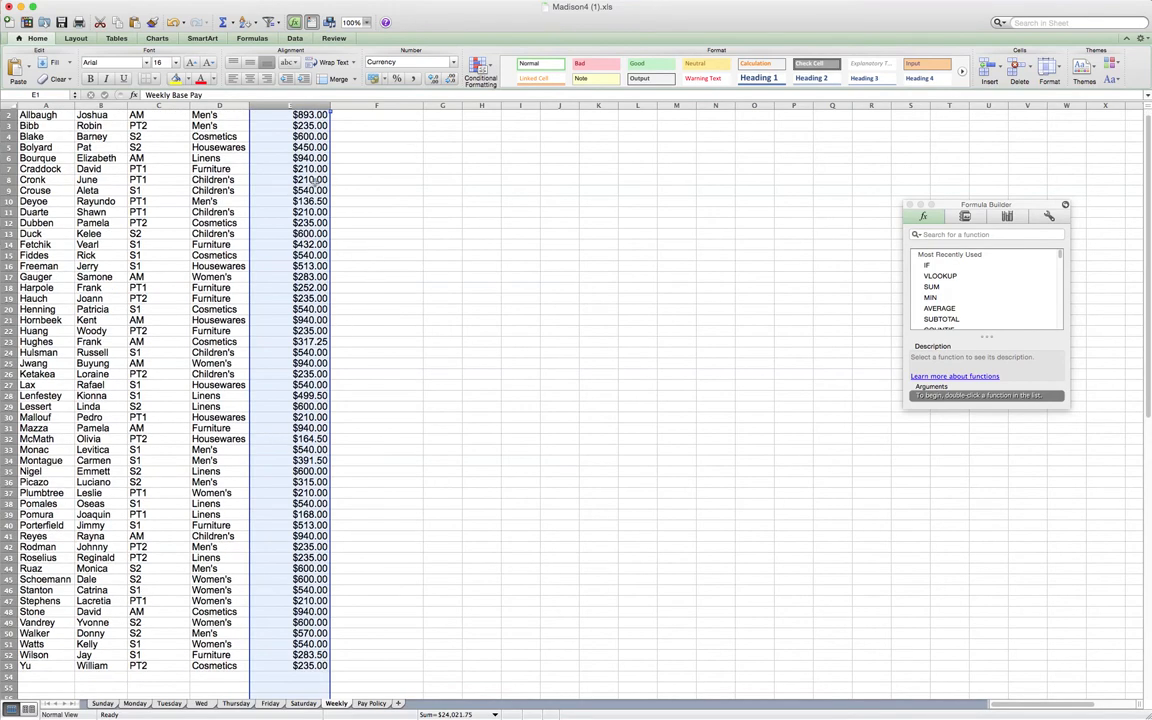
scroll(294, 125, "up", 1)
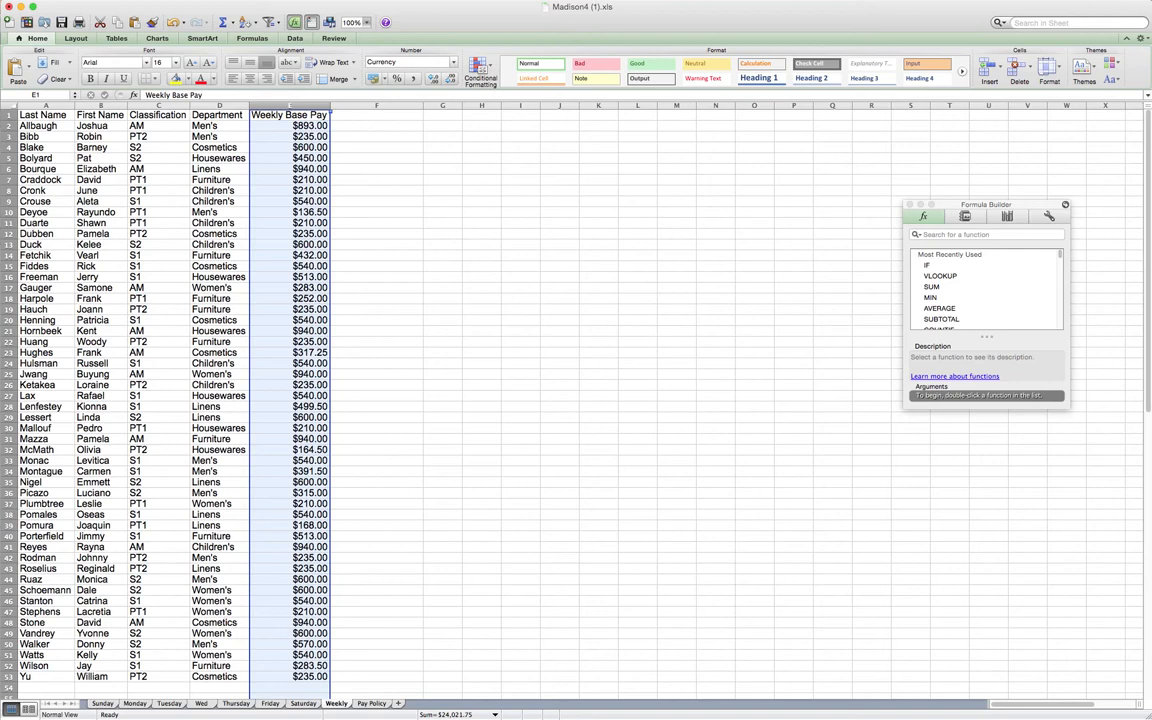
Step: Enter the header "Weekly Commission" in cell F1
left_click(364, 115)
type("Wee")
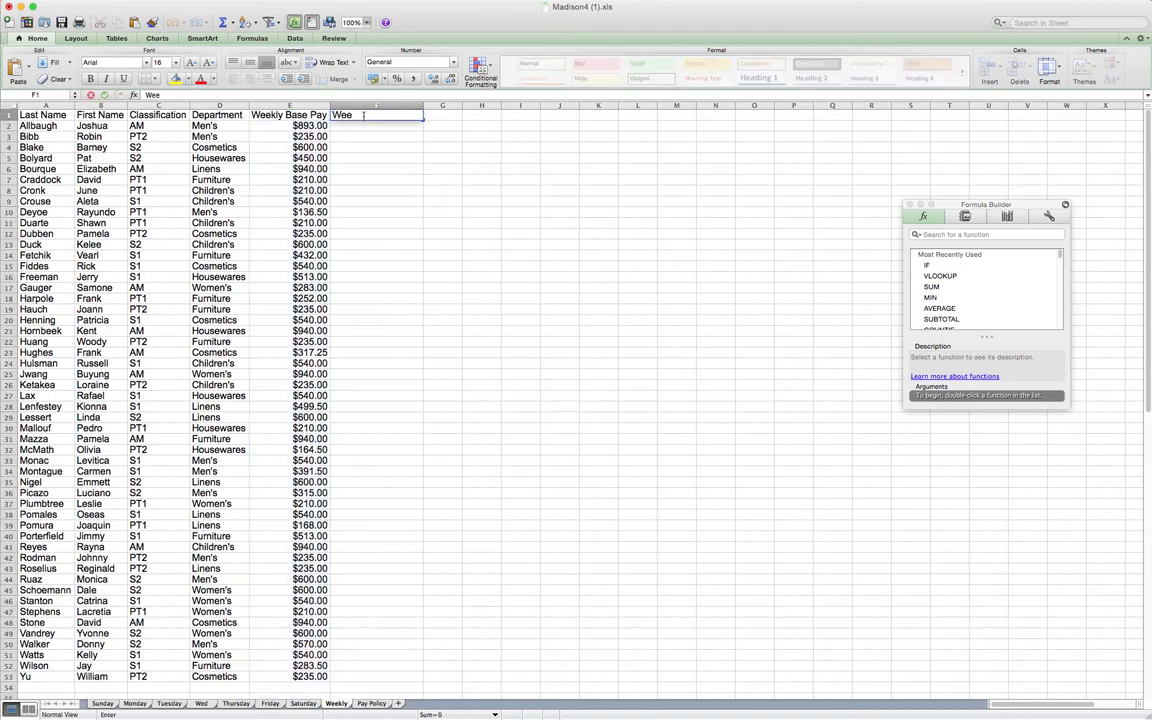
type("kly Commission")
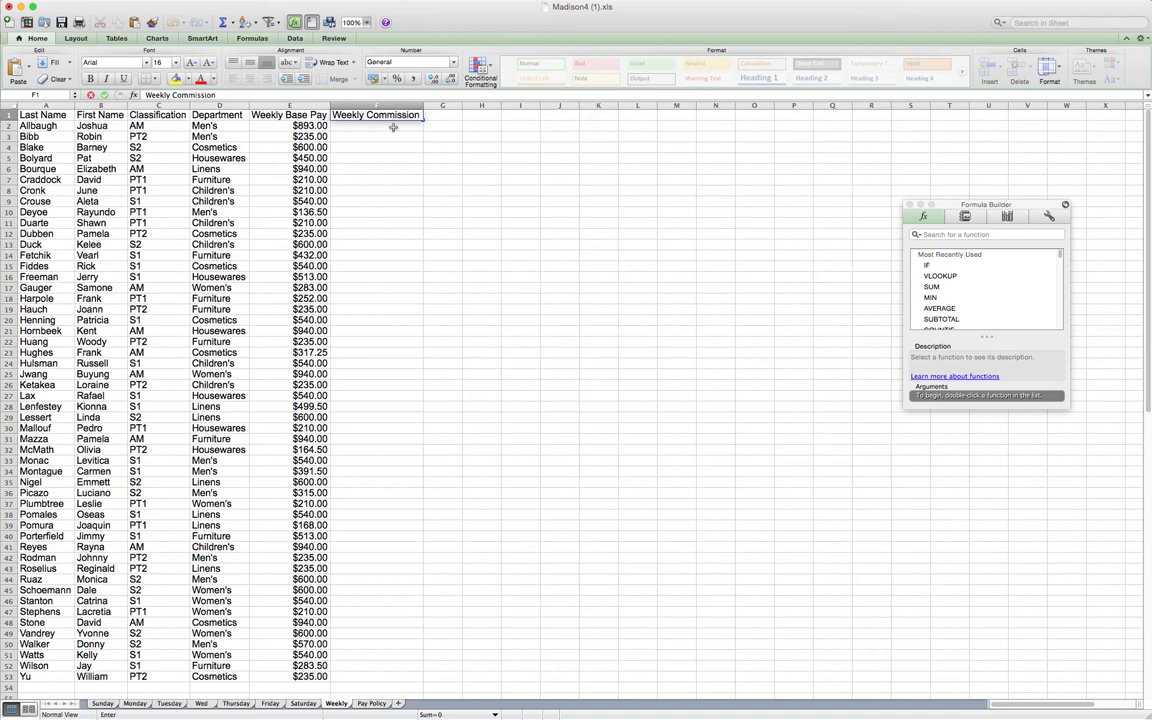
key("Return")
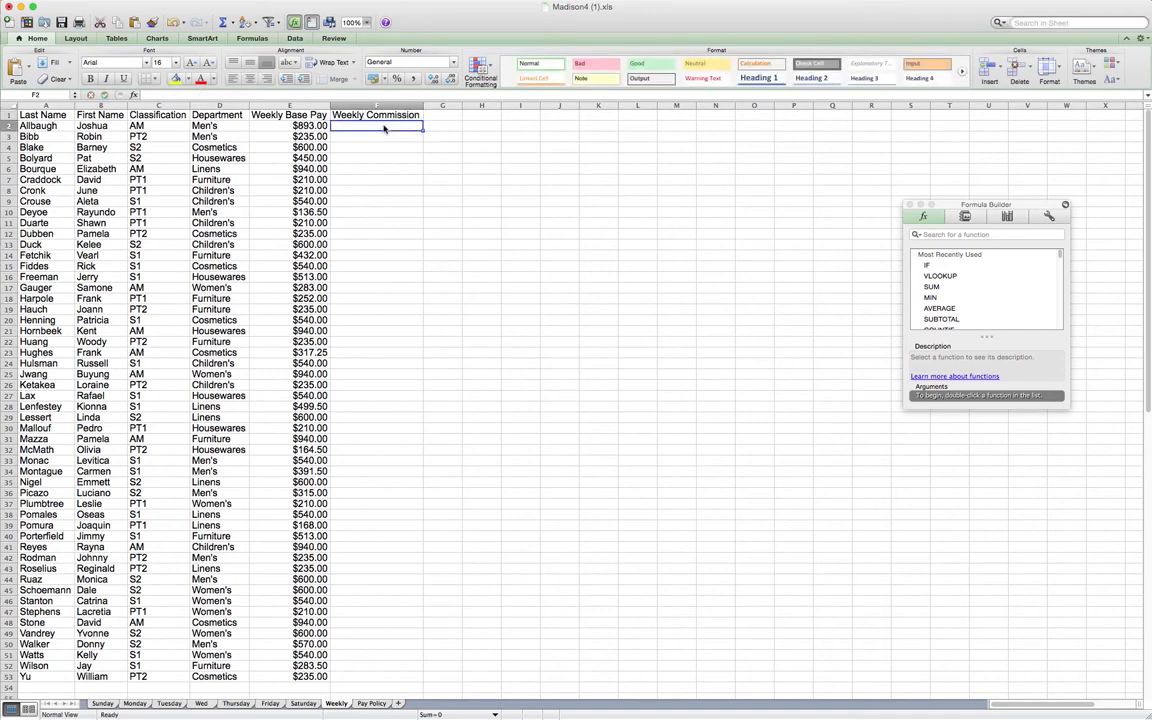
Step: Copy the weekly base pay formula from E2 across into F2
left_click(296, 126)
left_click(294, 125)
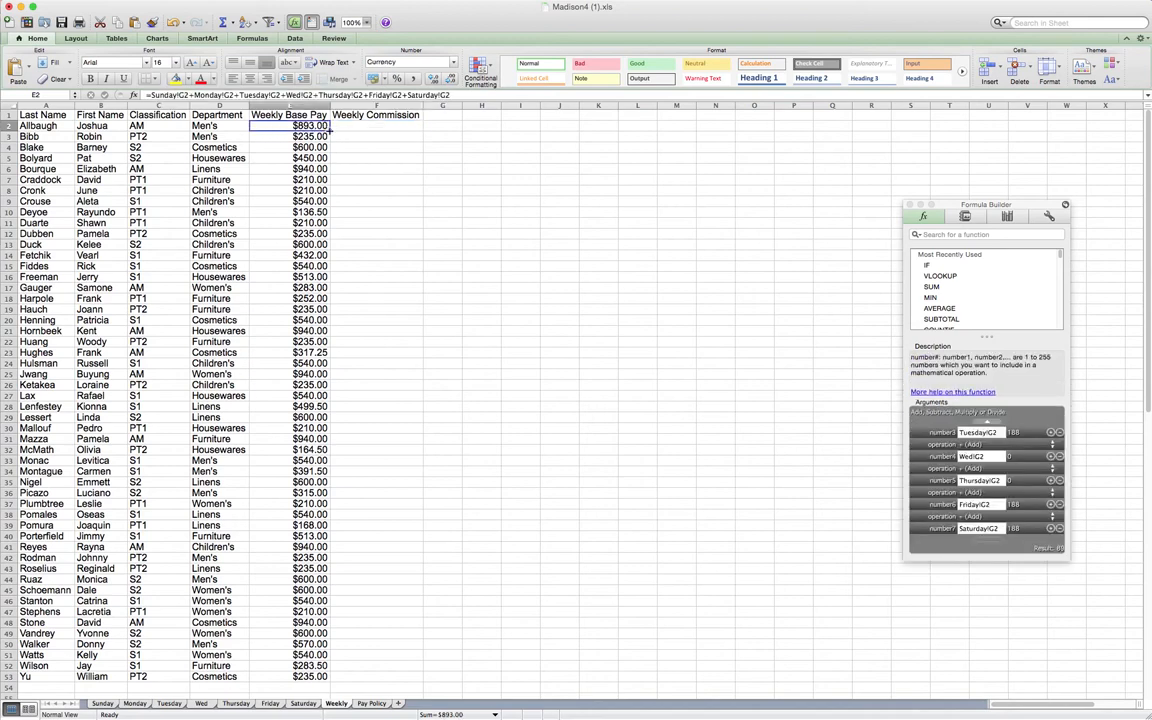
left_click_drag(328, 130, 380, 130)
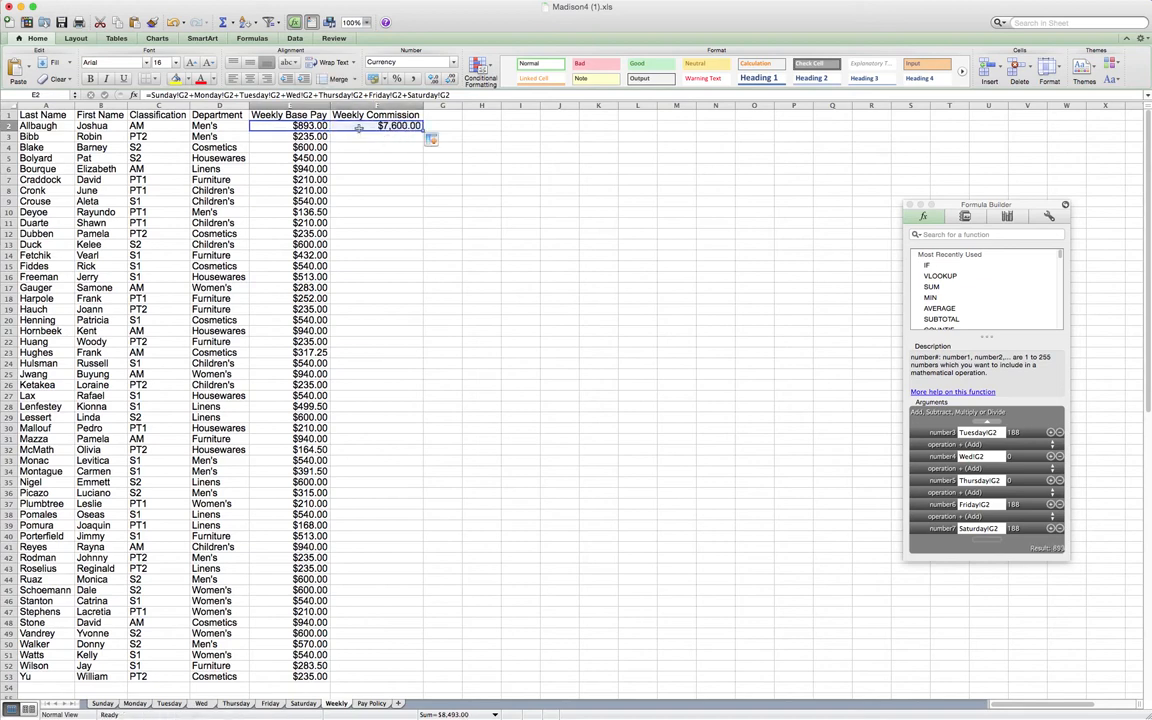
left_click(372, 126)
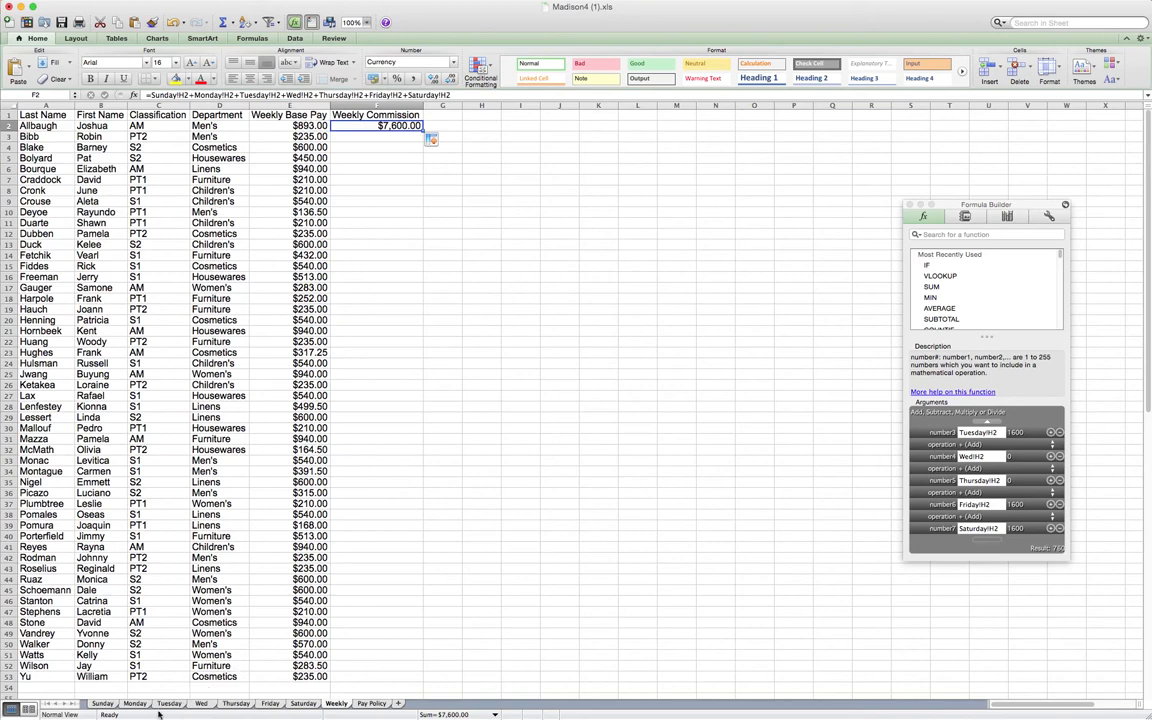
Step: Check the commission column on the Sunday sheet and change the Sunday! and Monday! references in Weekly's F2 formula to J2
left_click(104, 705)
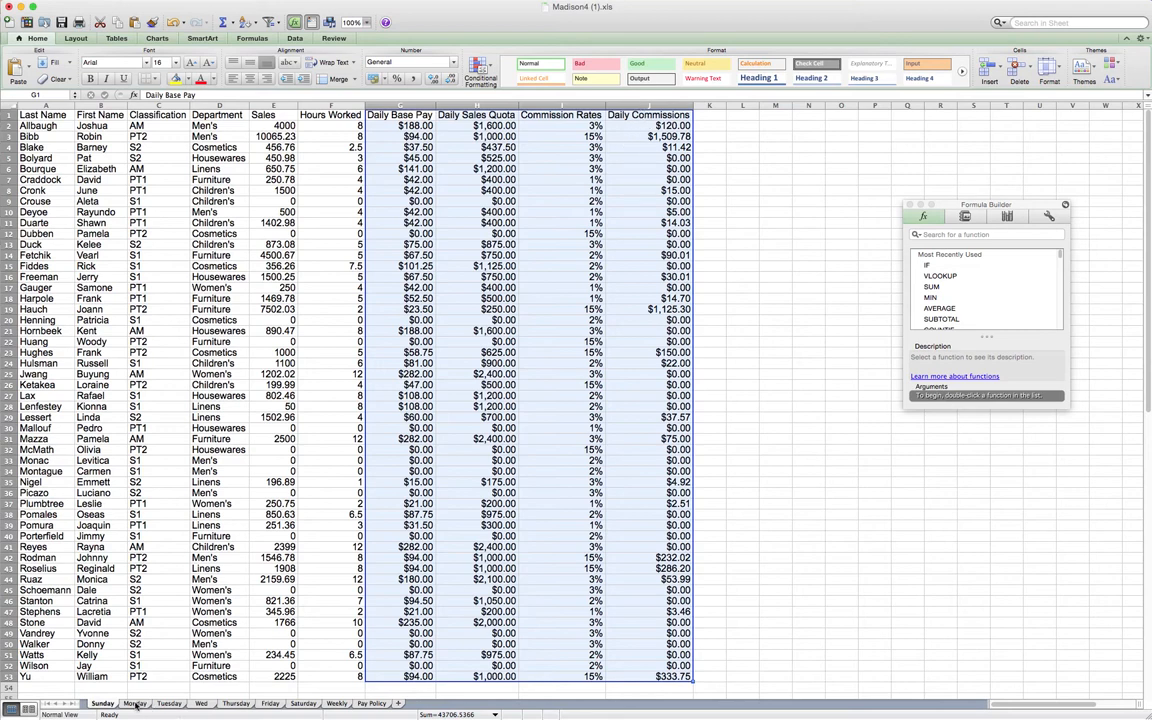
left_click(336, 703)
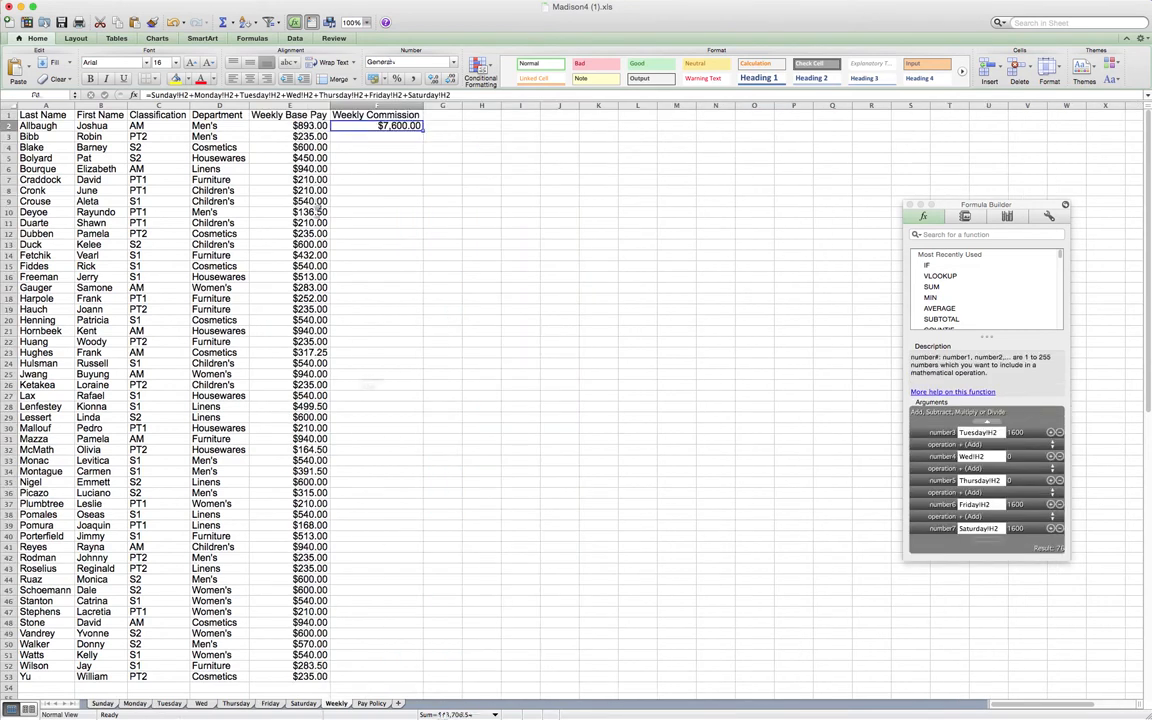
left_click(185, 95)
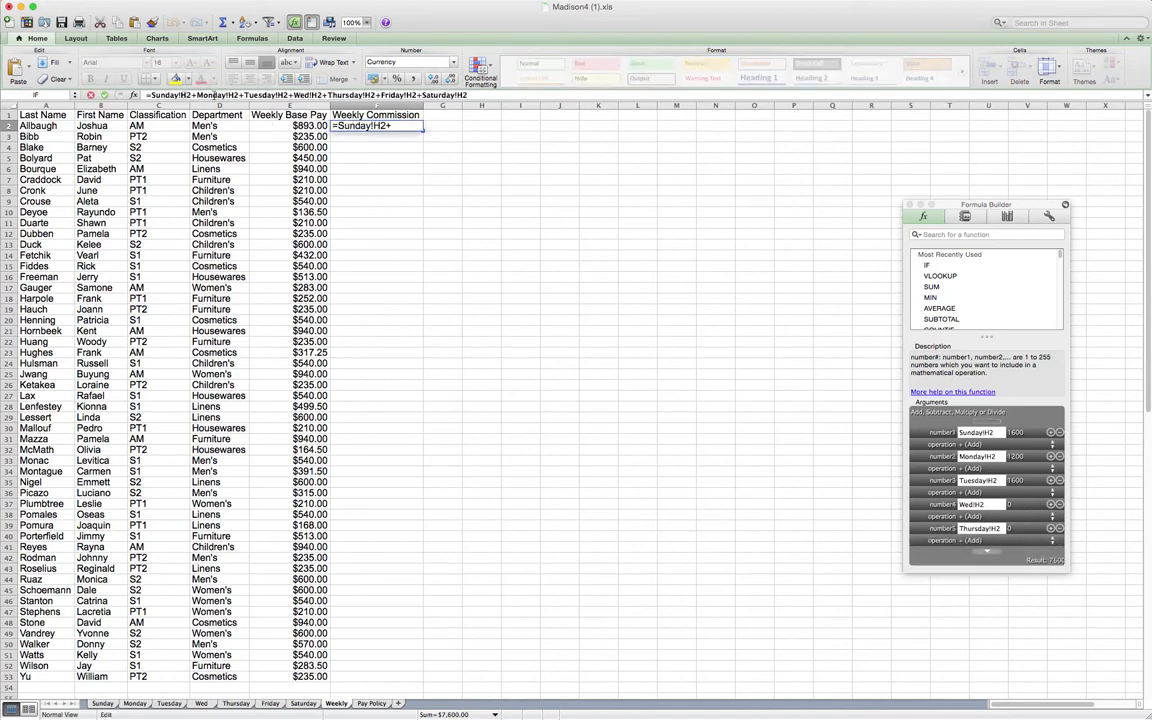
key("BackSpace")
type("J")
key("Right")
key("Right")
key("Right")
key("Right")
key("Right")
key("Right")
key("Right")
key("Right")
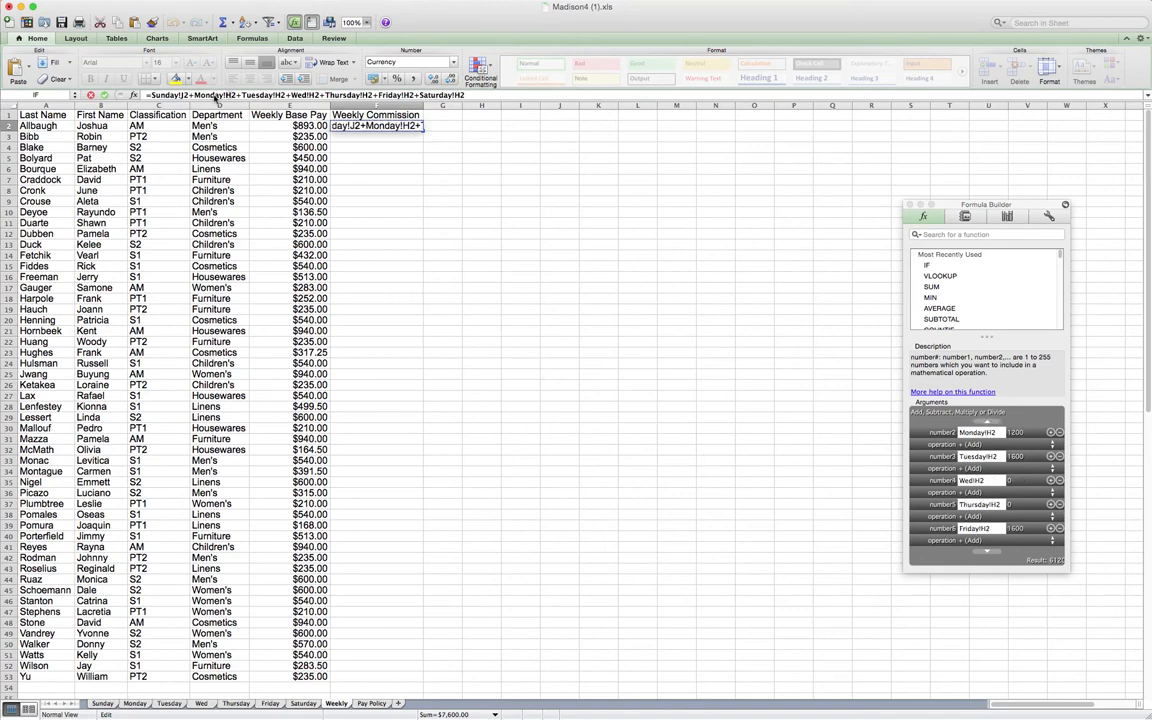
key("Delete")
type("J")
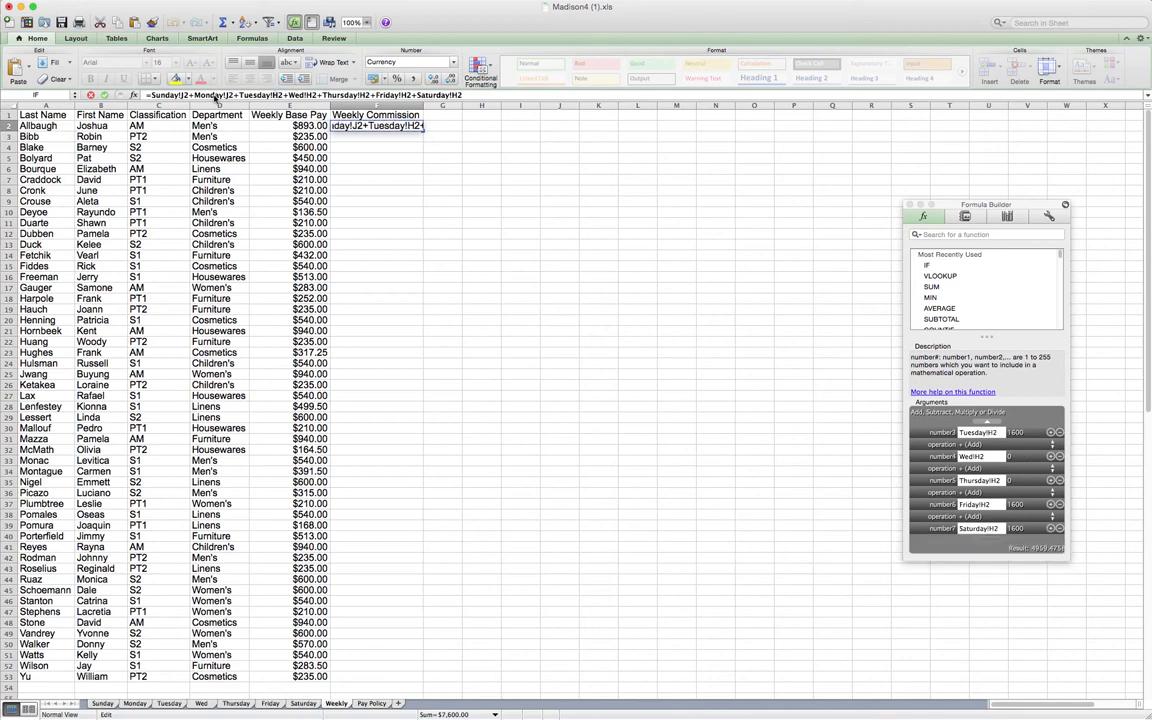
Step: Change the Tuesday! and Wed! references in the F2 formula to J2
key("BackSpace")
type("J")
key("Right")
key("Right")
key("Right")
key("Right")
key("Right")
key("Right")
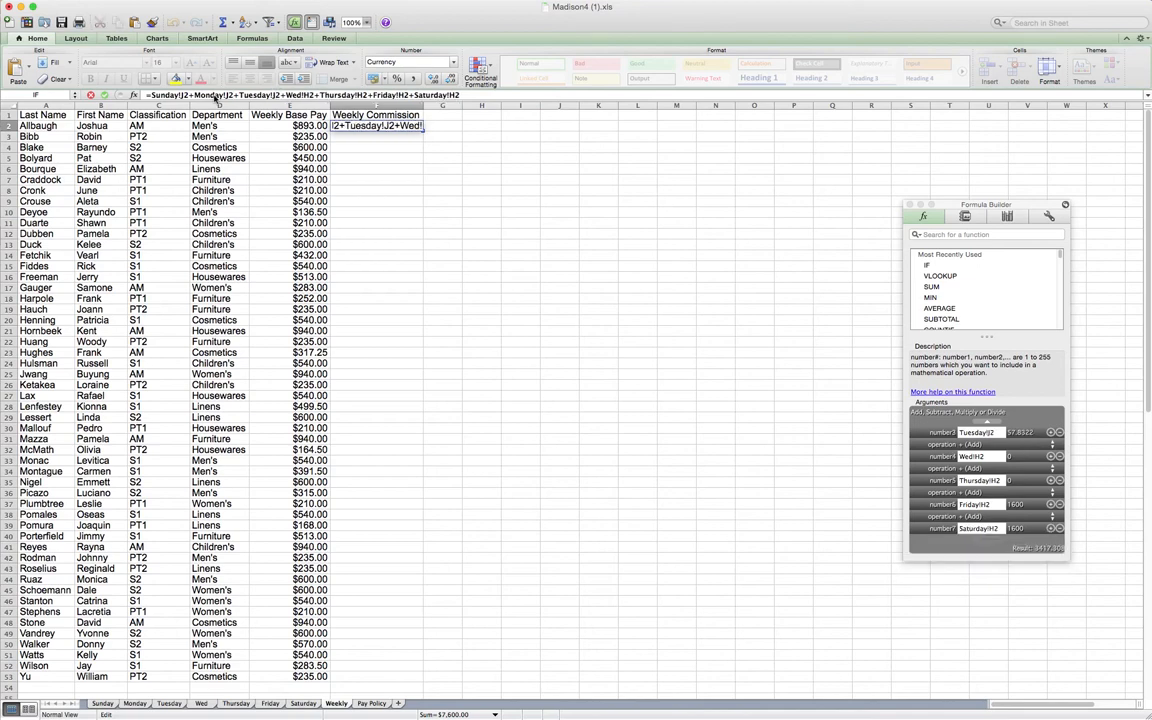
key("Right")
key("Right")
key("Right")
key("Right")
key("Right")
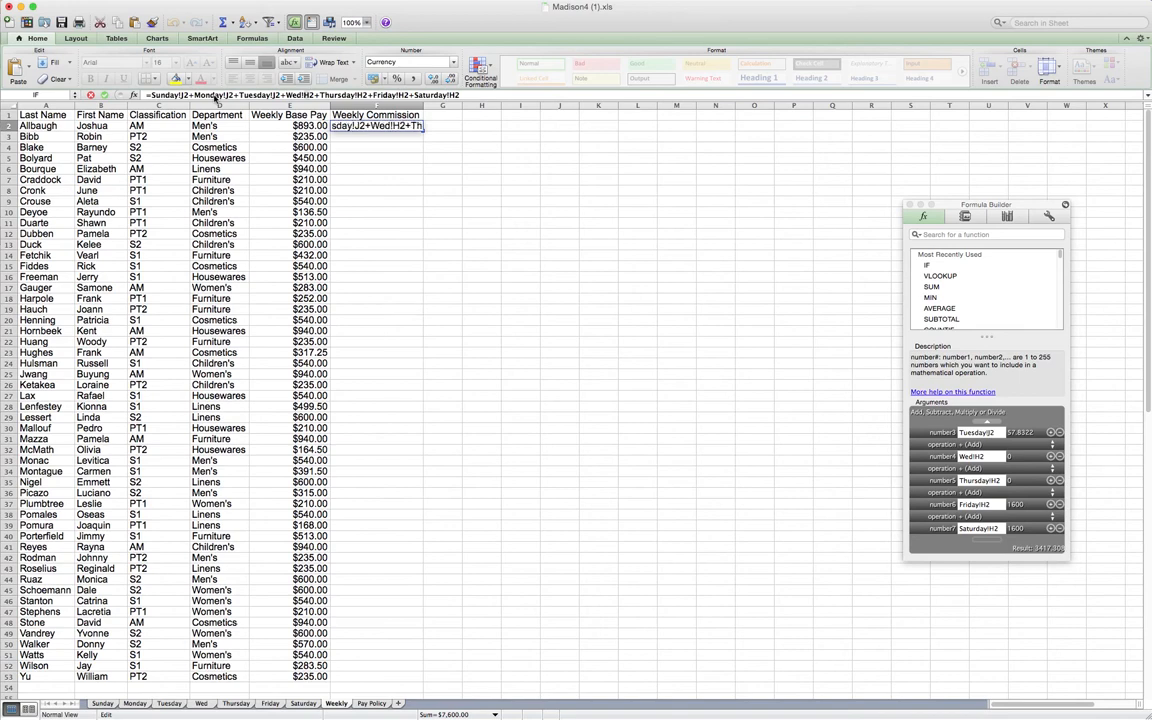
key("BackSpace")
type("J")
Step: Change the Thursday! reference in the F2 formula to J2
key("Right")
key("Right")
key("Right")
key("Right")
key("Right")
key("Right")
key("Right")
key("Right")
key("Right")
key("Right")
key("Right")
key("Right")
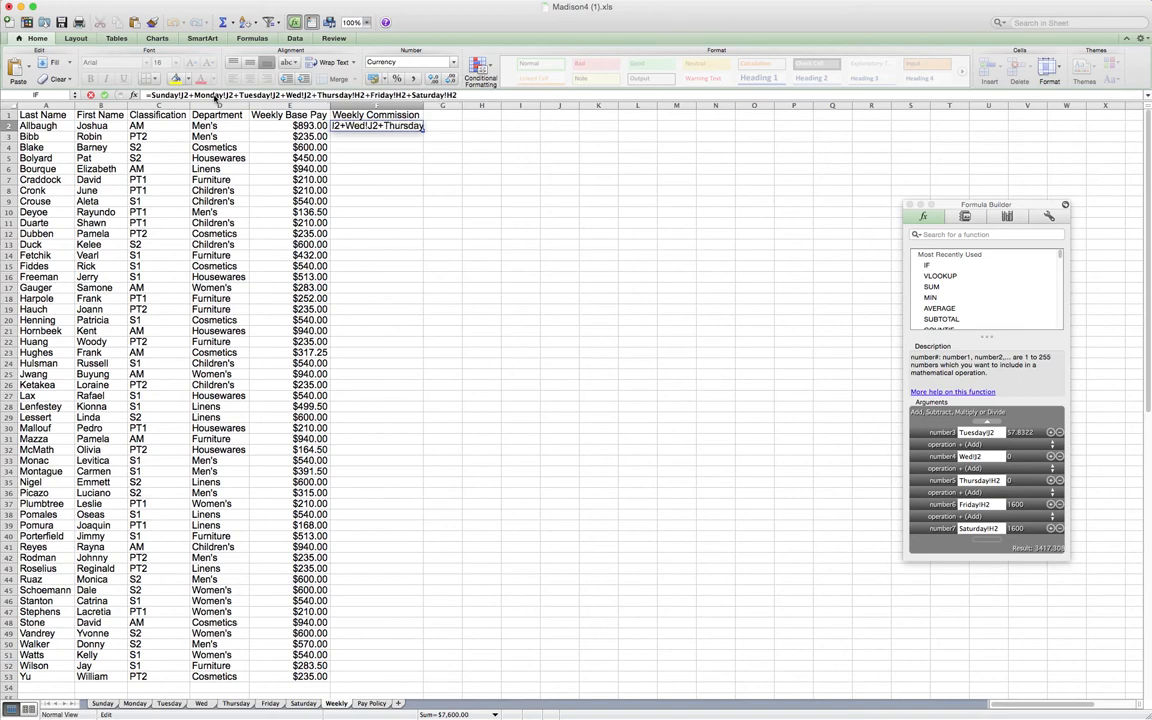
key("BackSpace")
type("J2+F")
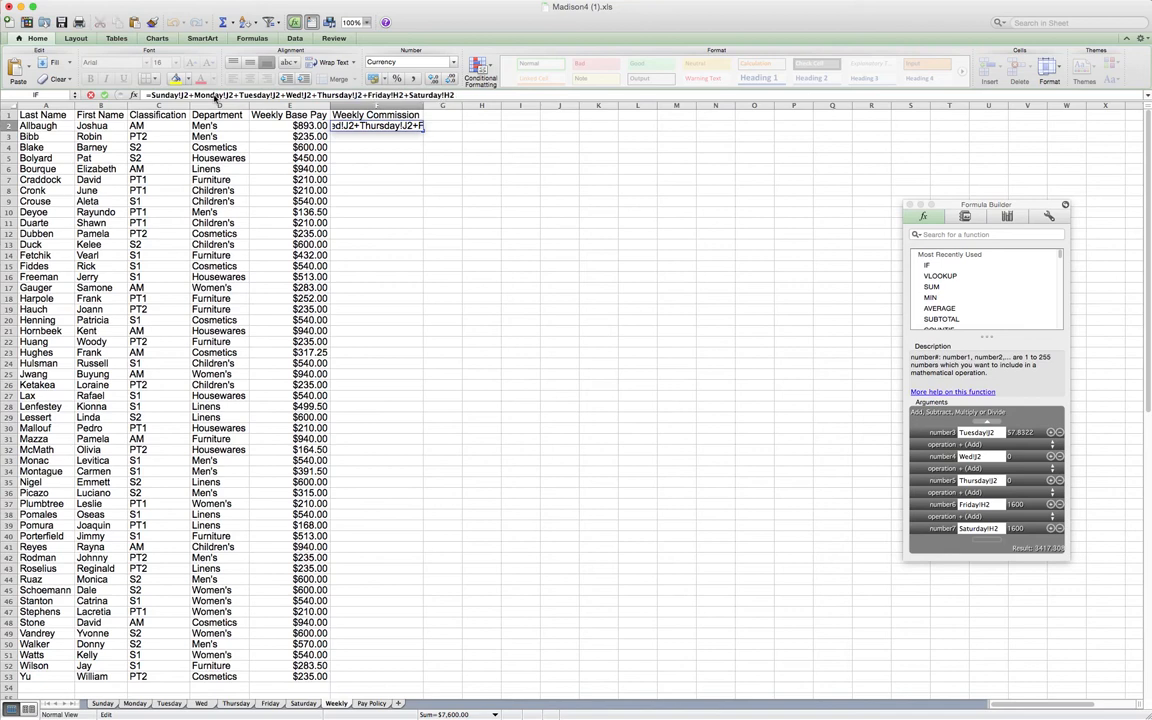
Step: Change the Friday! reference in the F2 formula to J2
key("Right")
key("Right")
key("Right")
key("Right")
key("Right")
key("Right")
key("Right")
key("Right")
key("Right")
key("Right")
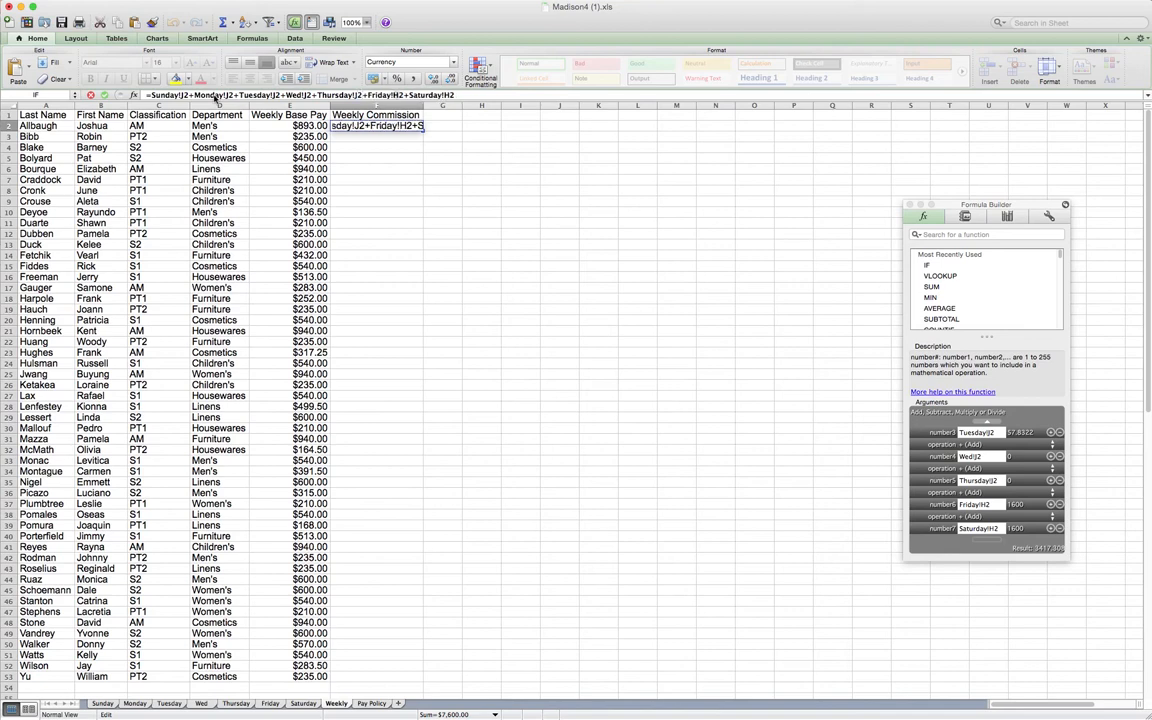
key("BackSpace")
type("J")
Step: Change the Saturday! reference in the F2 formula to J2 and enter the completed formula
key("Right")
key("Right")
key("Right")
key("Right")
key("Right")
key("Right")
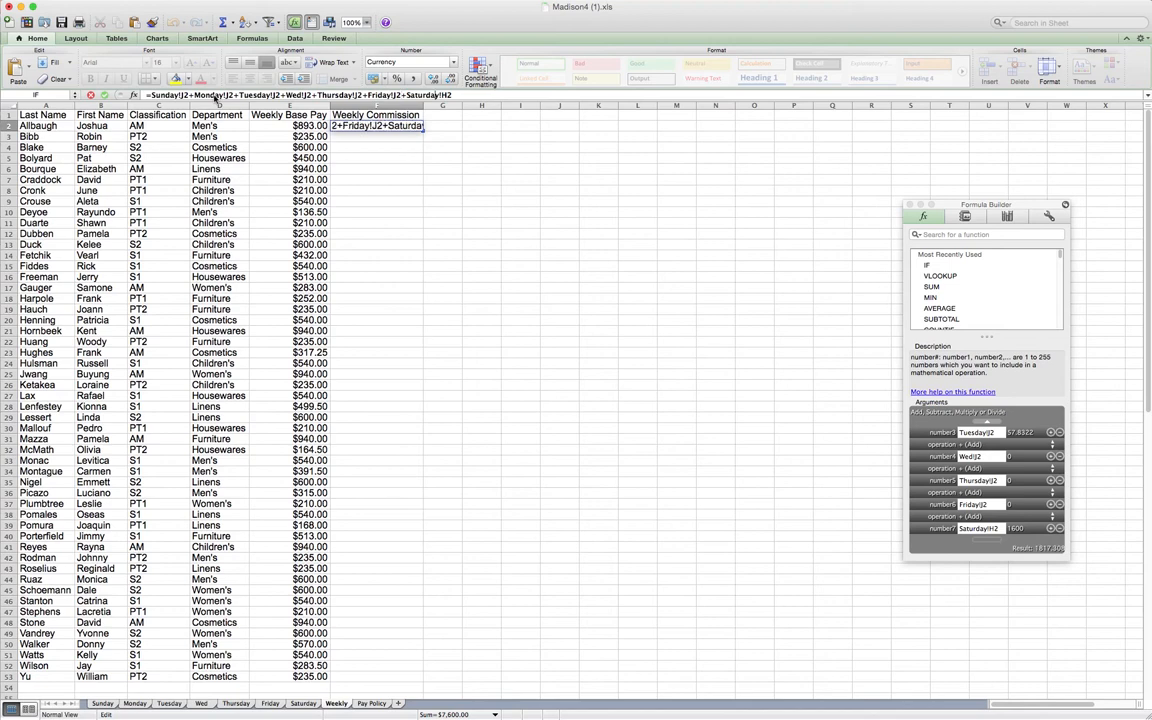
key("Right")
key("Right")
key("Delete")
type("J")
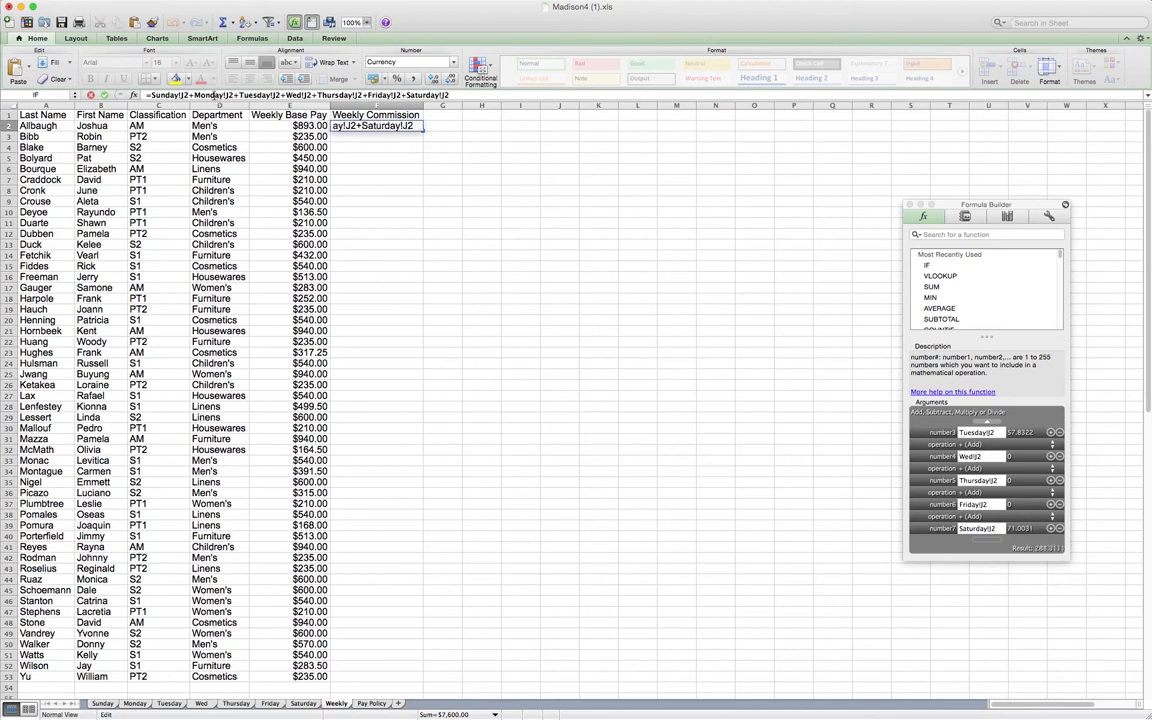
key("Return")
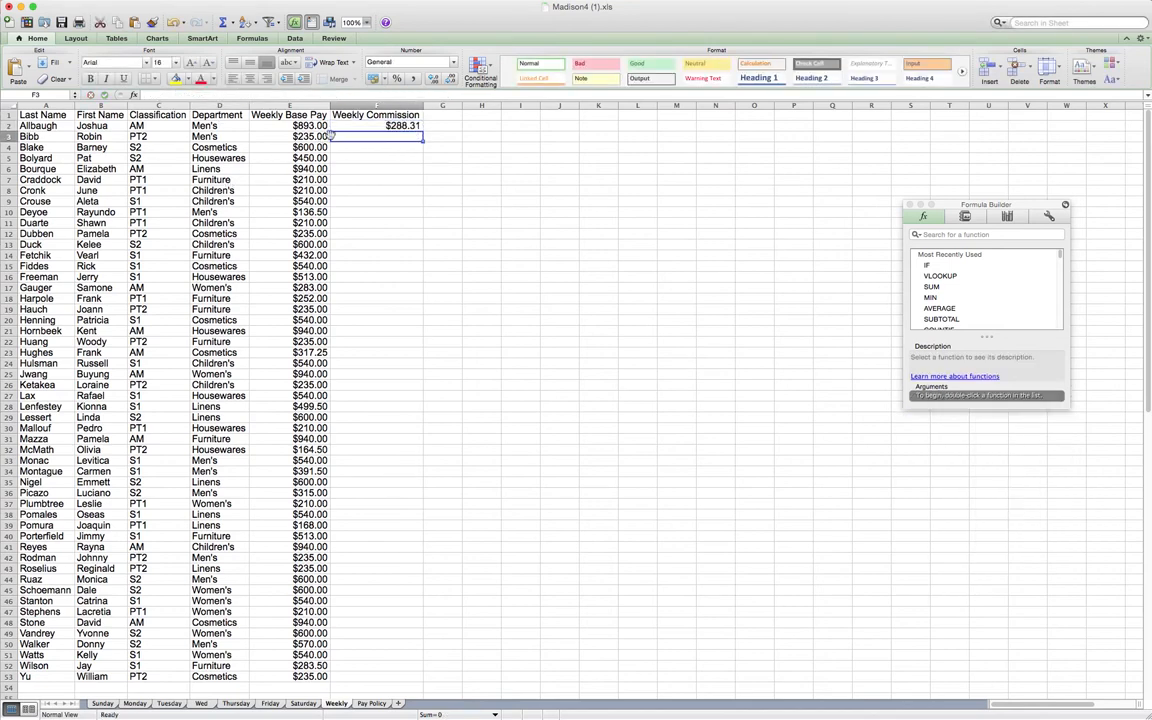
Step: Fill the weekly commission formula from F2 down through F53
left_click(392, 128)
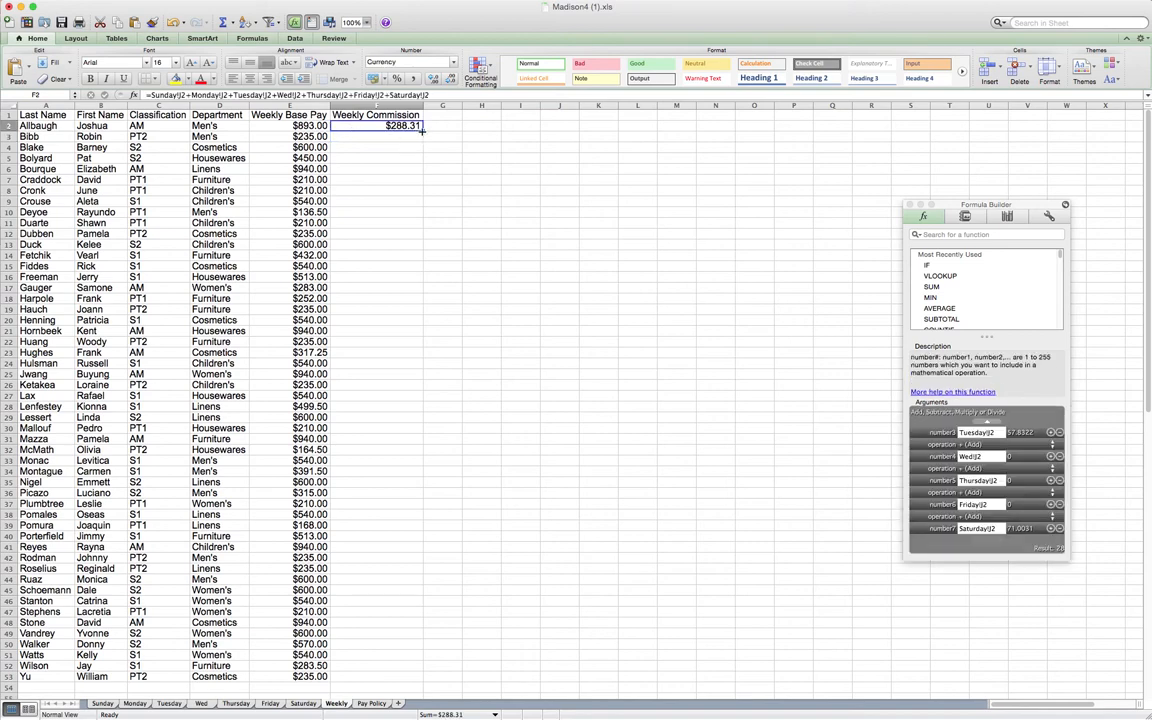
left_click_drag(422, 131, 372, 686)
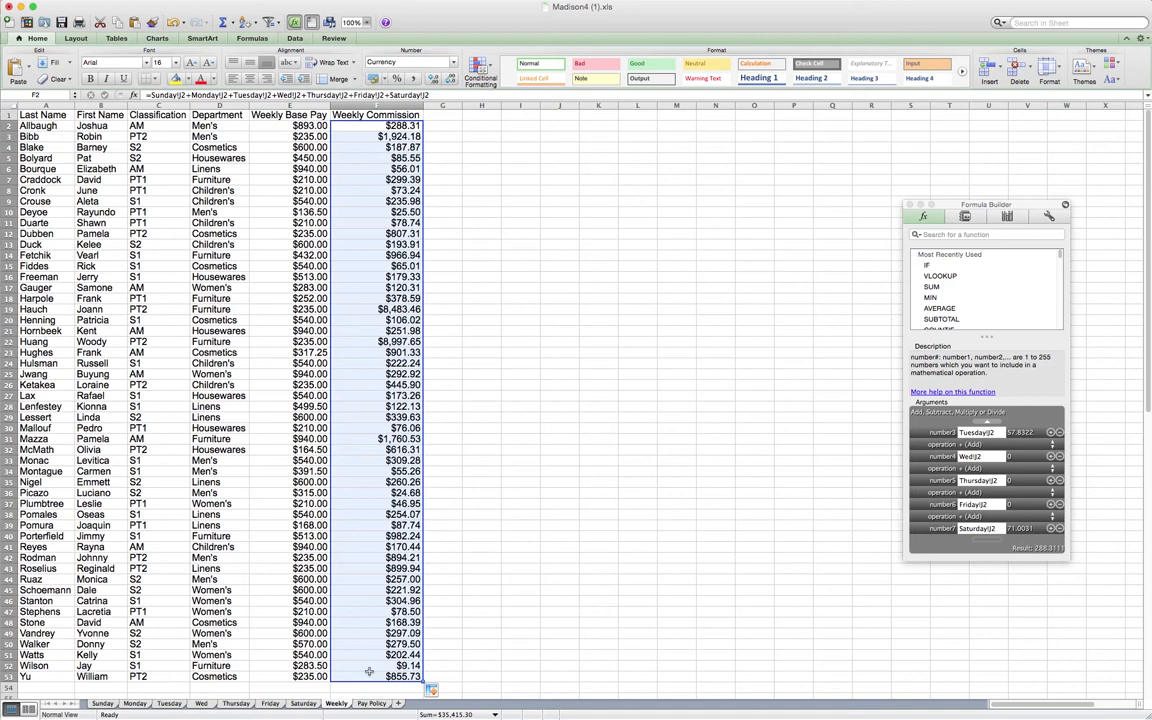
scroll(388, 621, "down", 1)
scroll(357, 173, "up", 1)
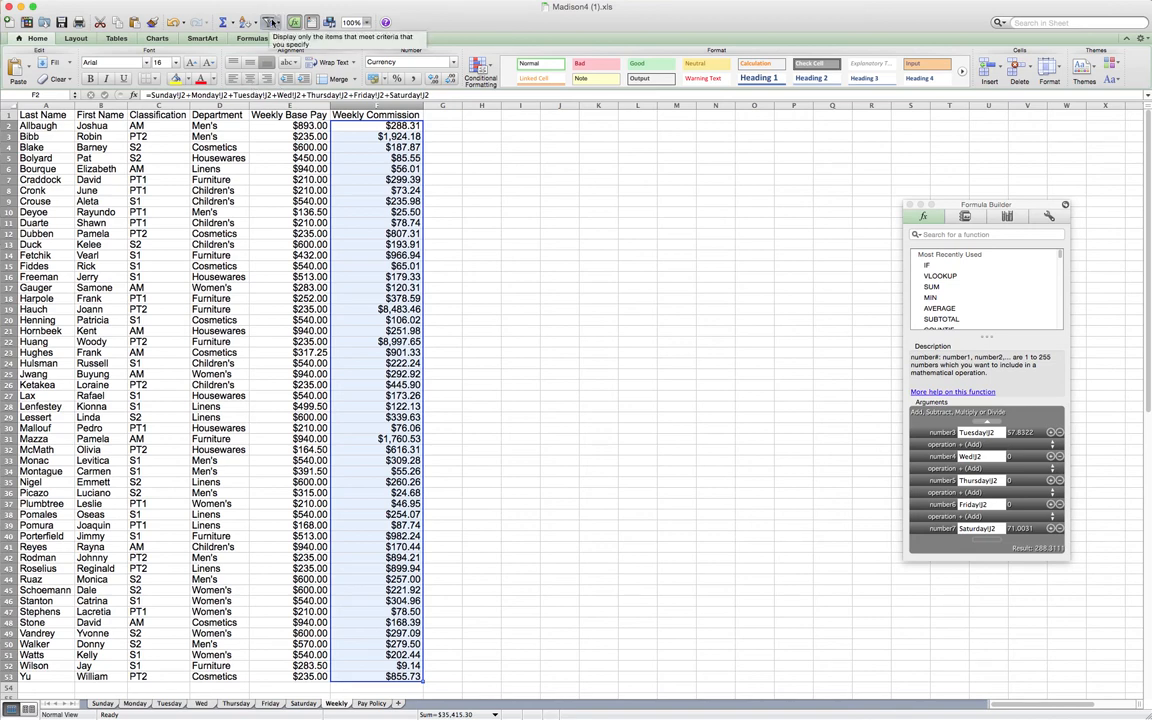
left_click(275, 21)
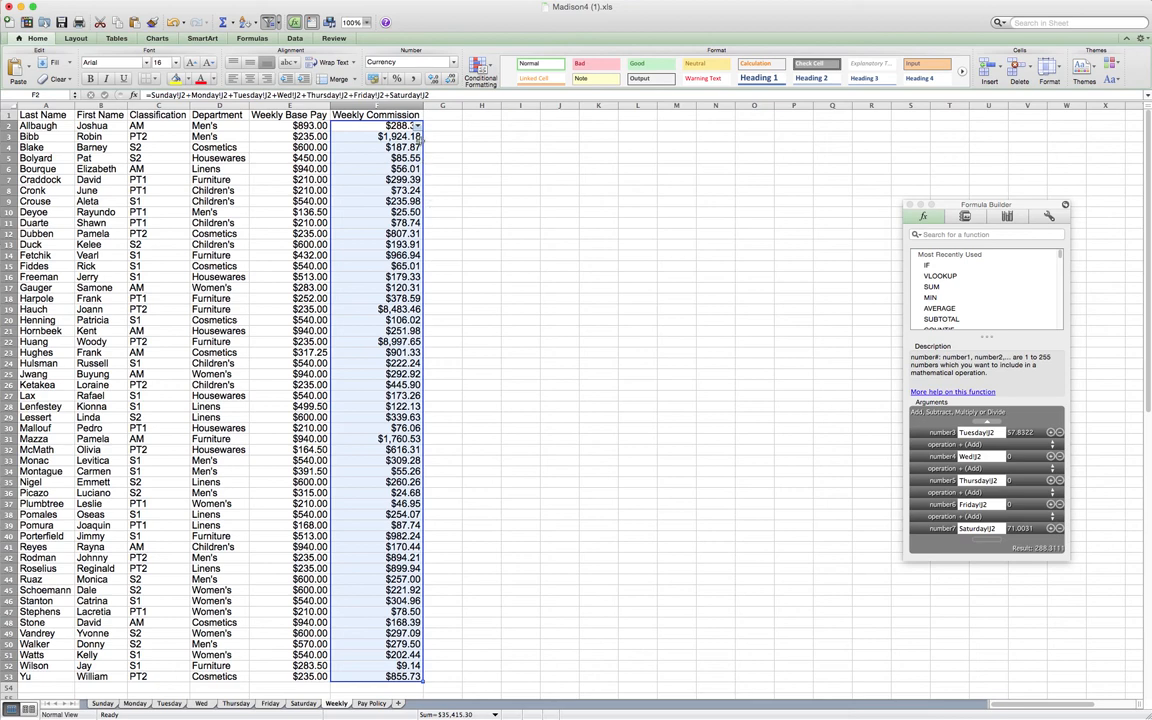
left_click(368, 106)
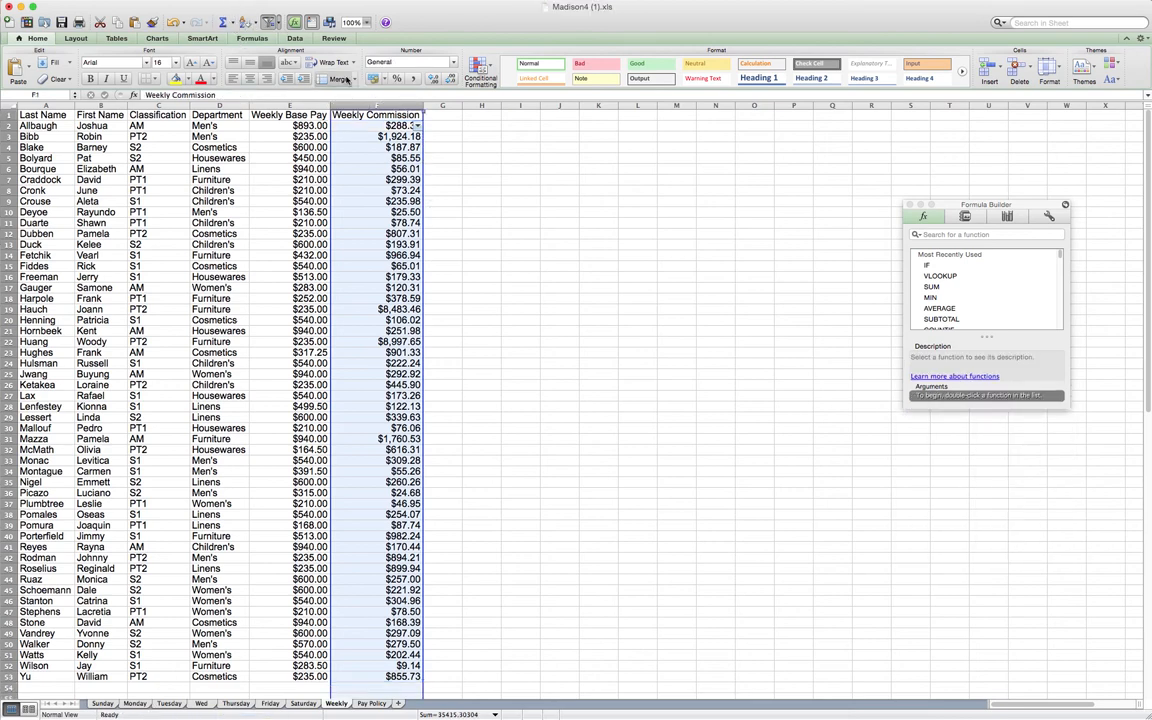
left_click(269, 23)
left_click(269, 24)
Step: Apply header filters to columns A through F of the Weekly sheet and autofit the column widths to the headings
left_click(30, 104)
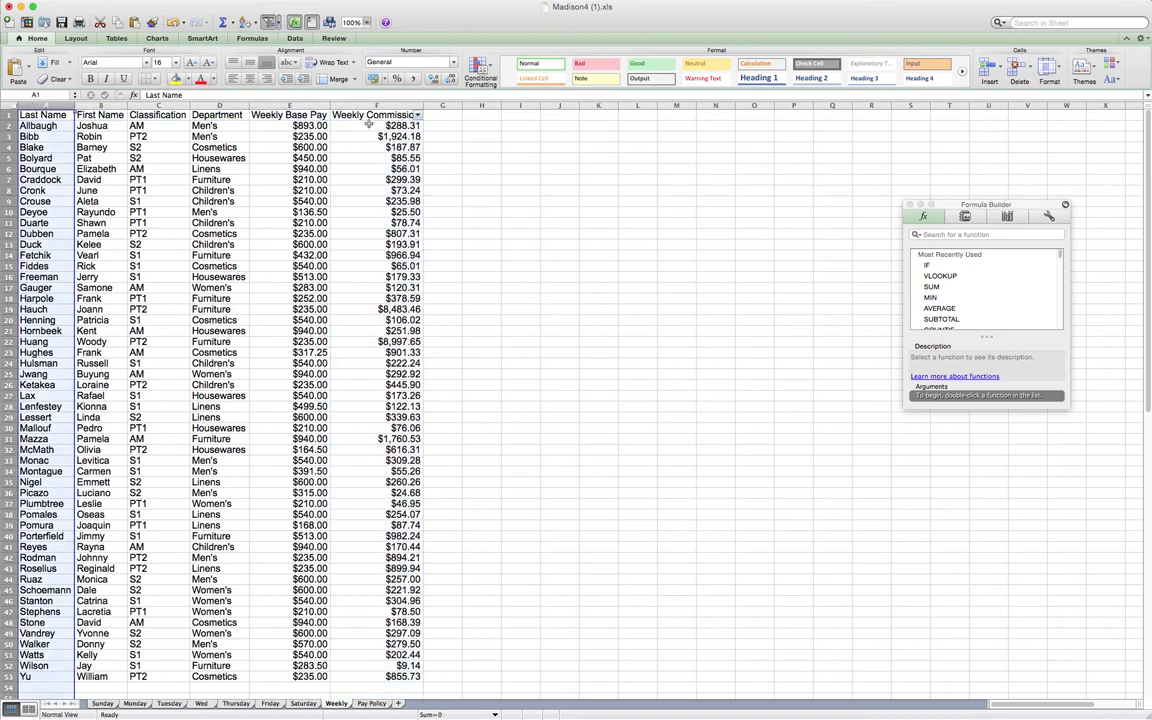
left_click(335, 104, "shift")
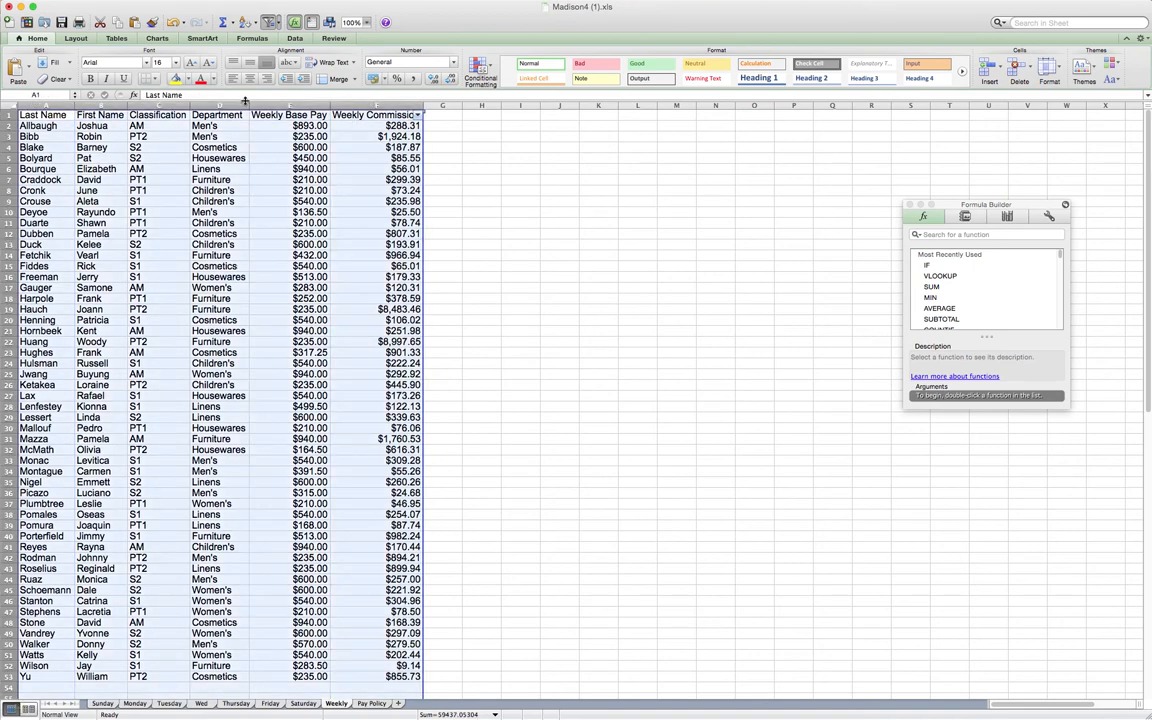
scroll(162, 74, "down", 2)
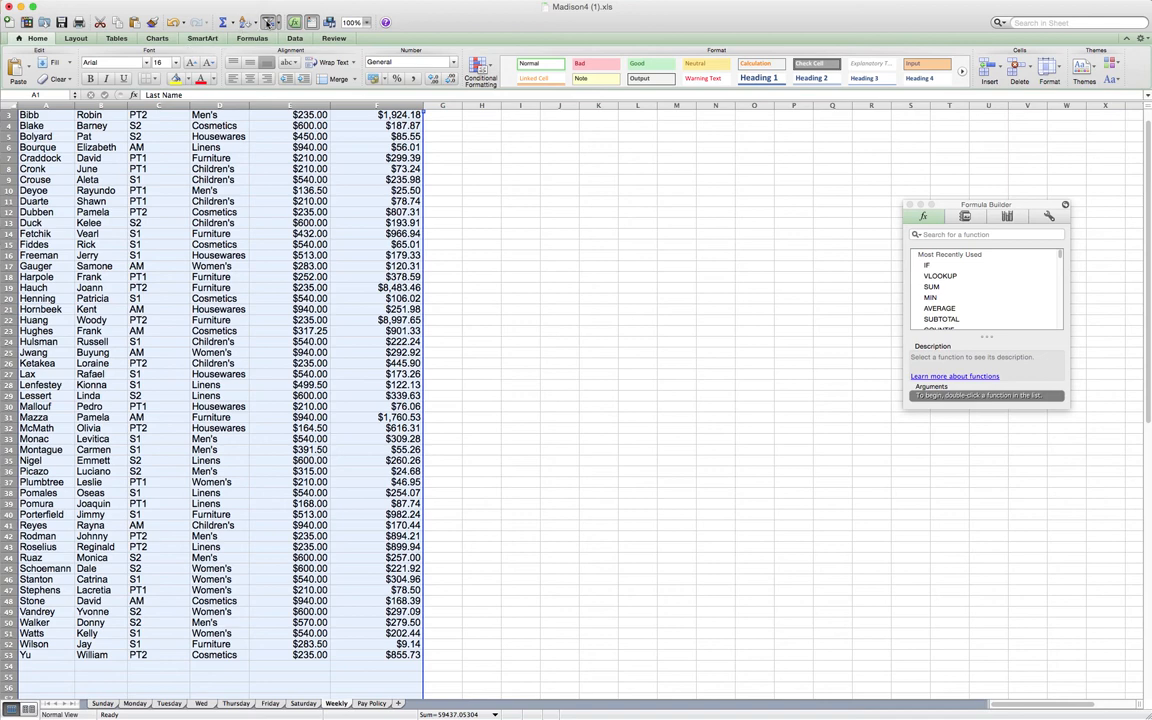
left_click(268, 21)
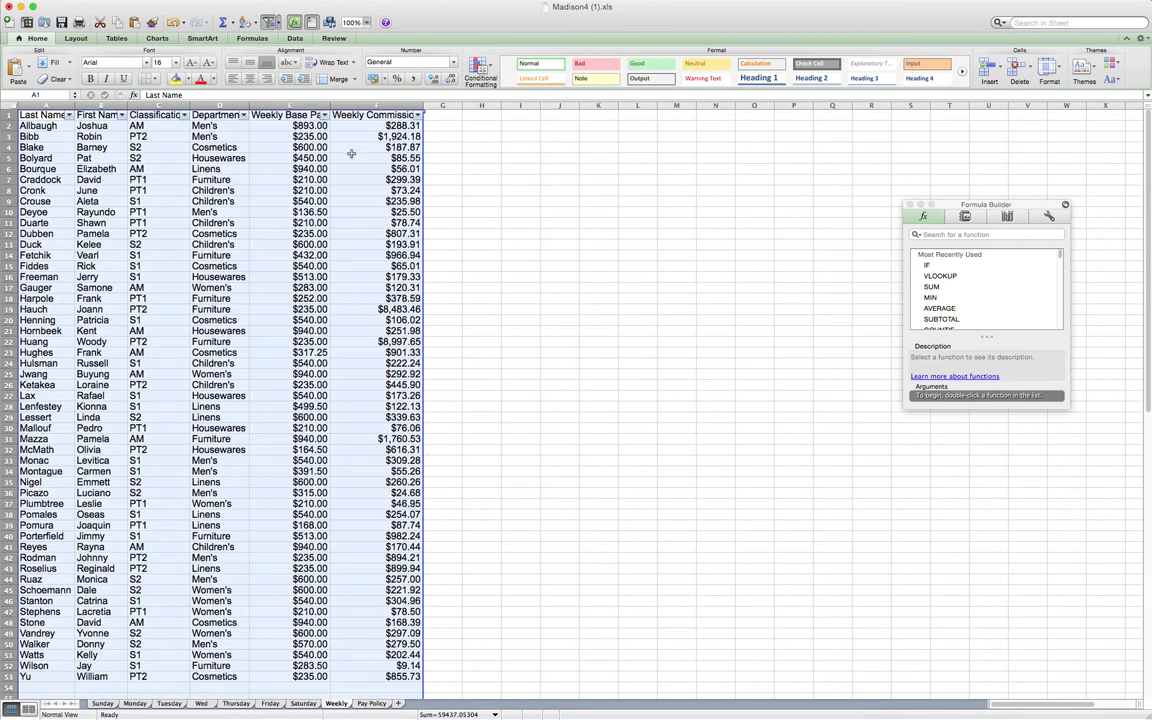
double_click(425, 104)
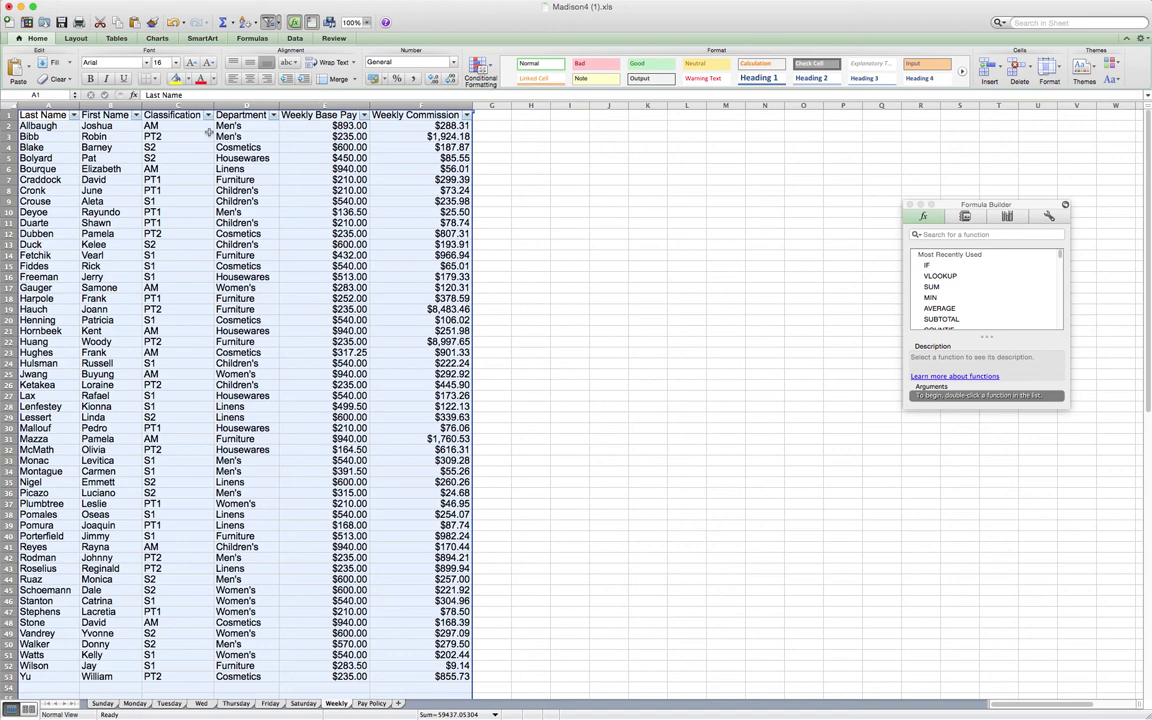
Step: Filter Weekly Commission to values greater than 1500 and select the filtered rows together with their headers
left_click(482, 116)
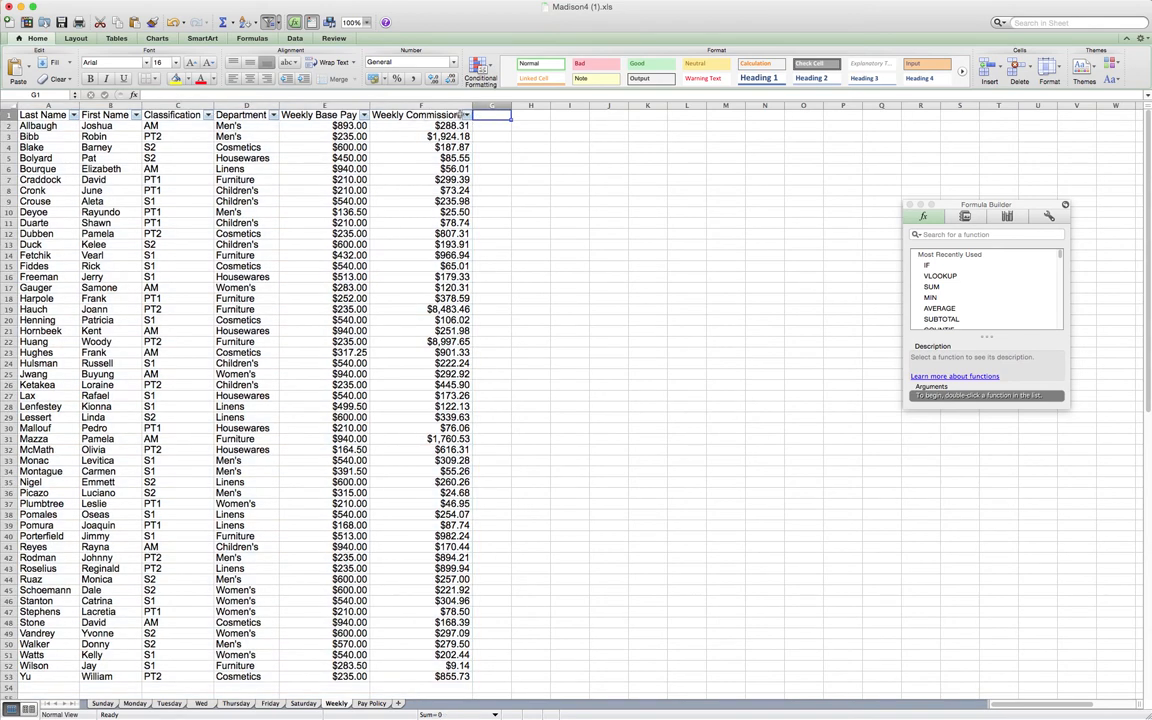
left_click(466, 116)
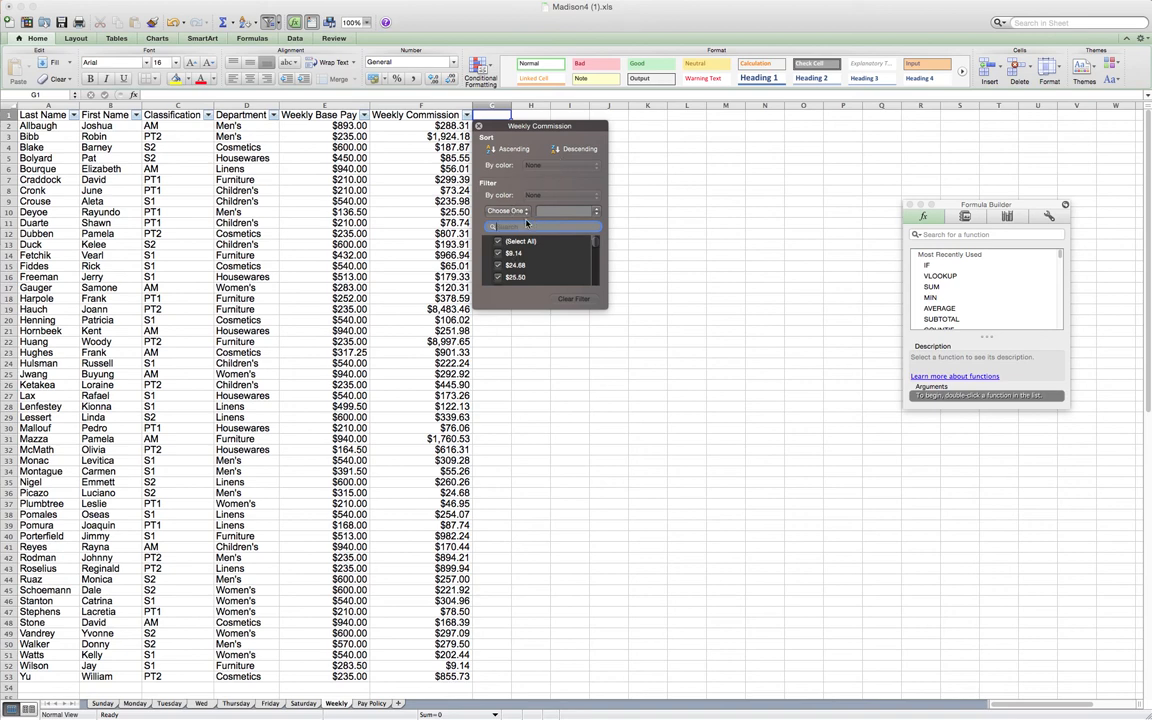
left_click(527, 213)
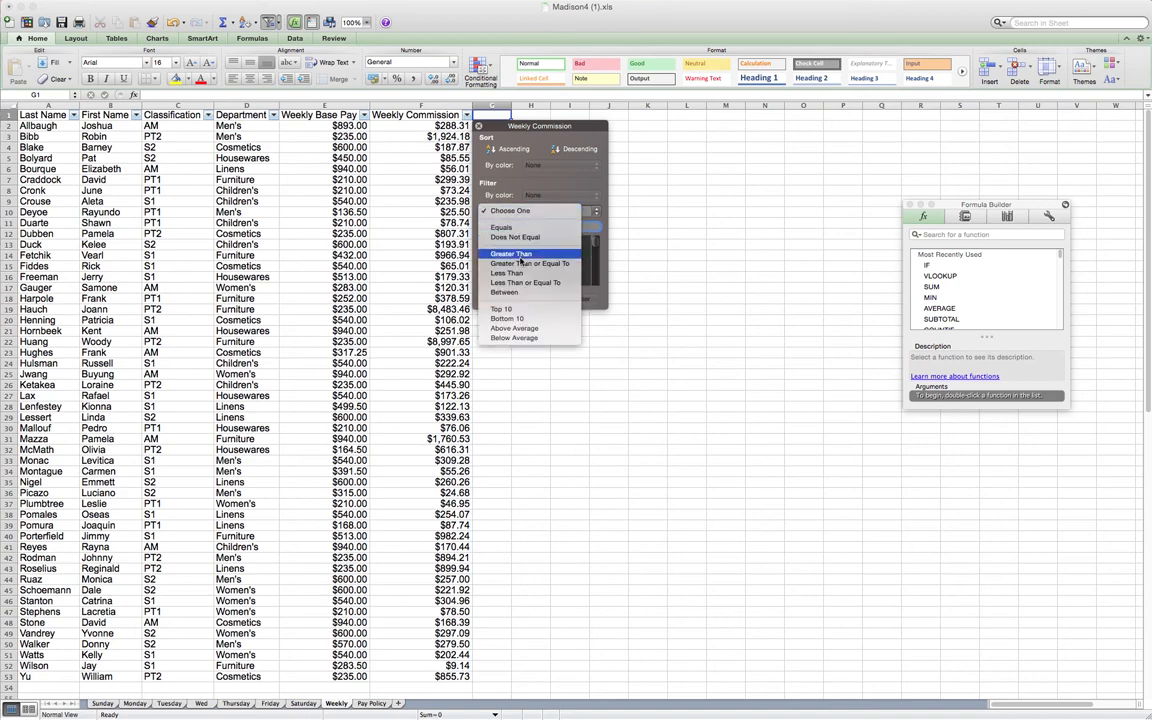
left_click(520, 255)
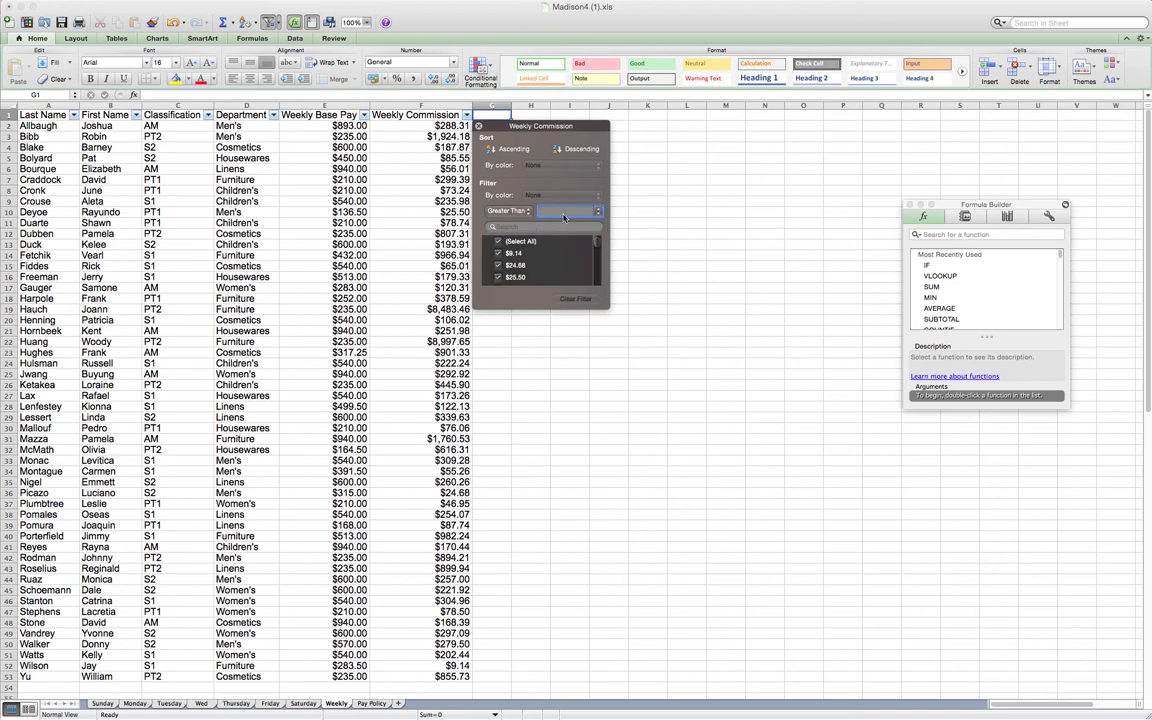
type("1500")
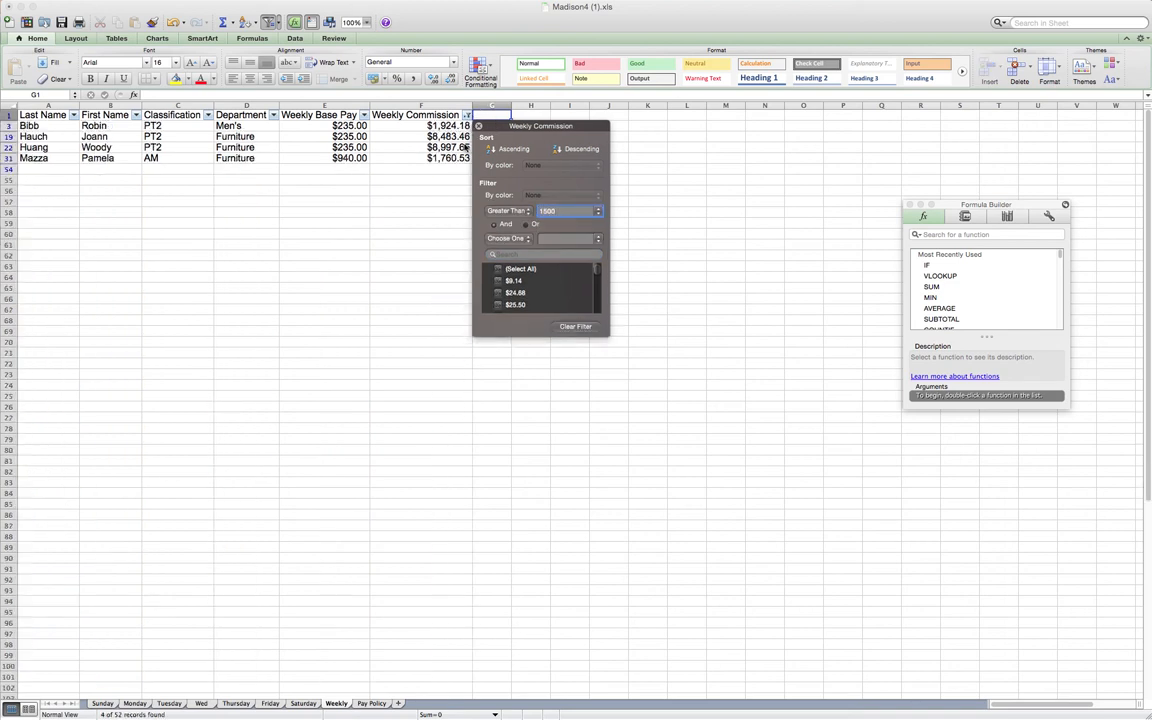
left_click_drag(494, 133, 571, 122)
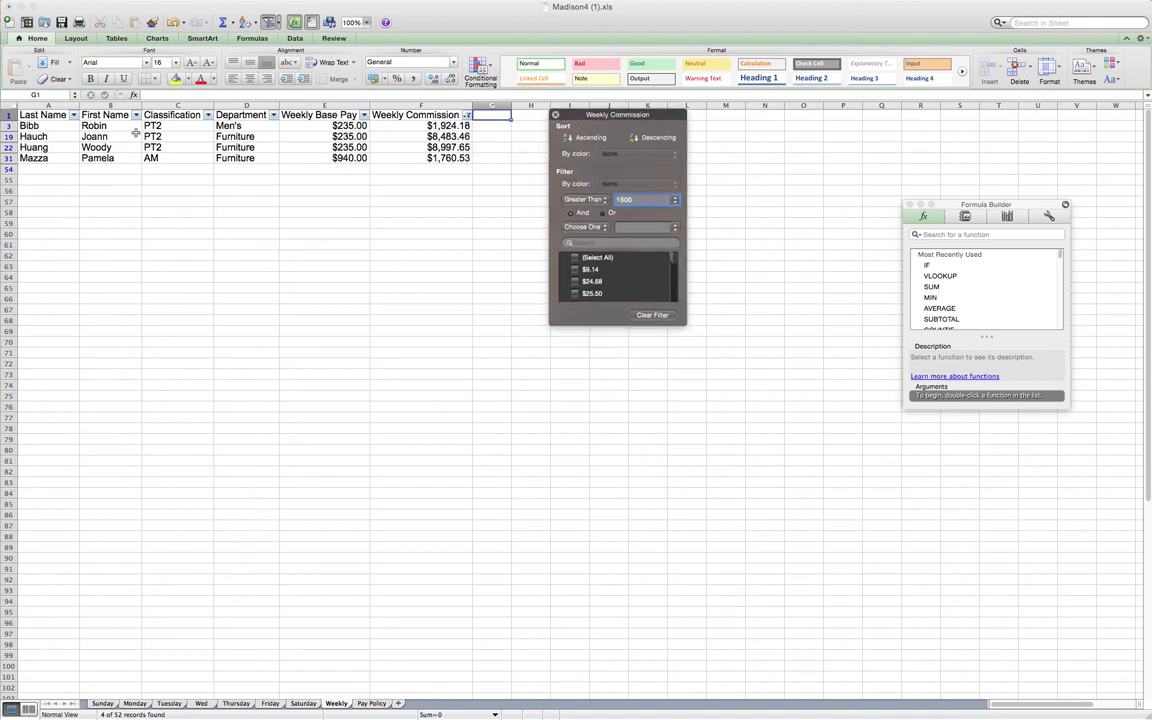
left_click(412, 160)
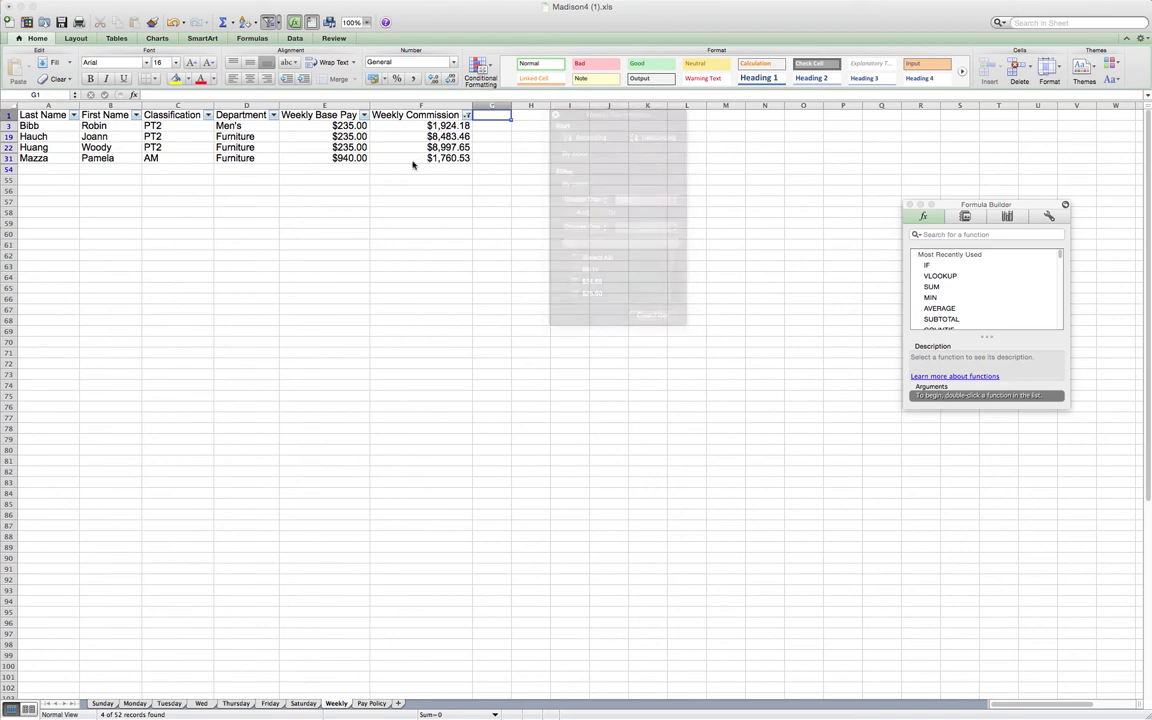
left_click_drag(412, 160, 42, 118)
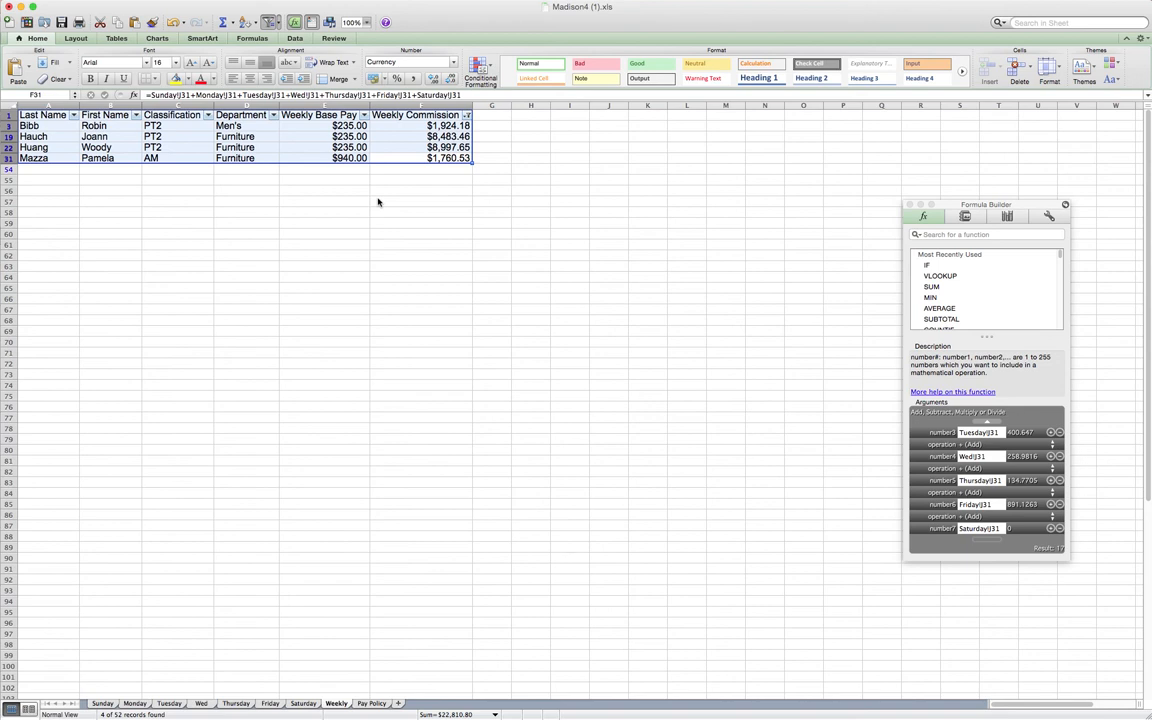
Step: Clear the greater-than condition from the Weekly Commission filter
left_click(466, 116)
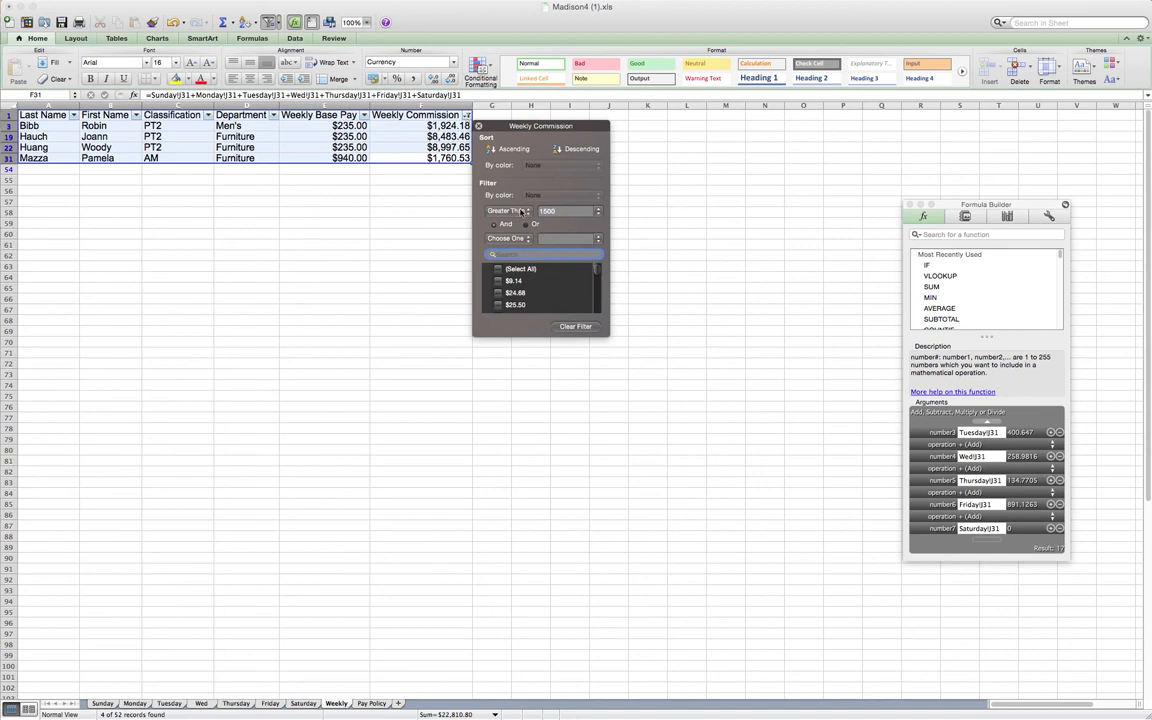
double_click(548, 211)
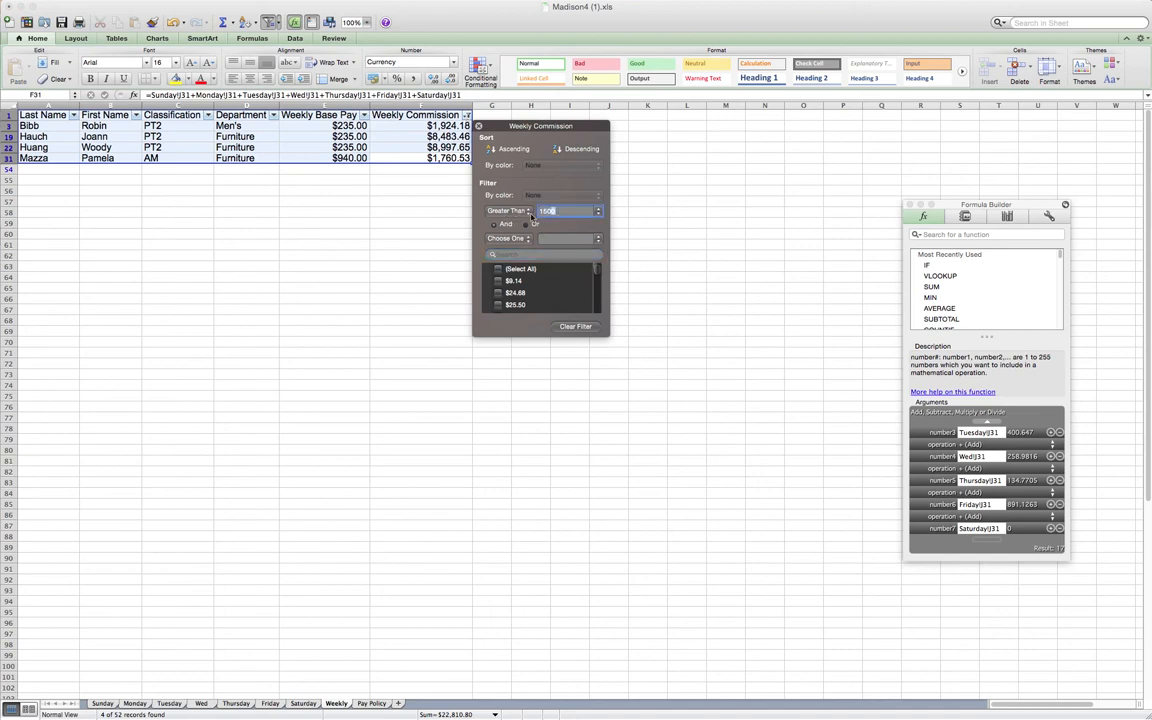
key("BackSpace")
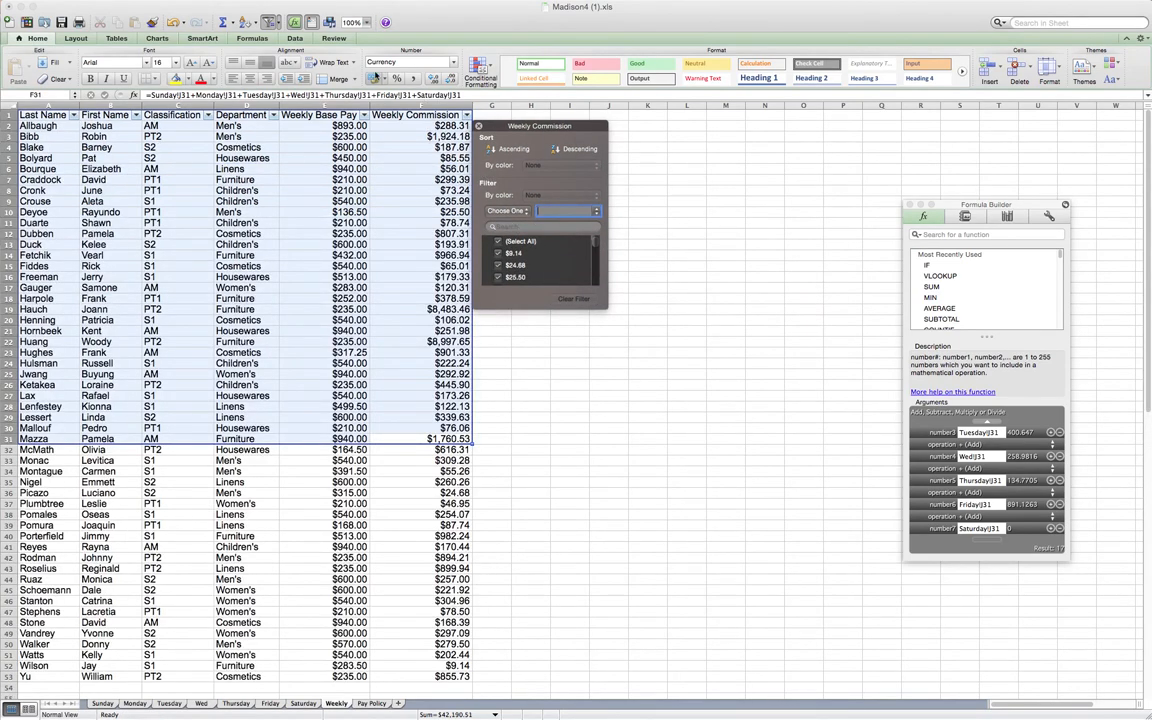
Step: Remove the header filters and reapply filtering with the entire Weekly sheet selected
left_click(270, 24)
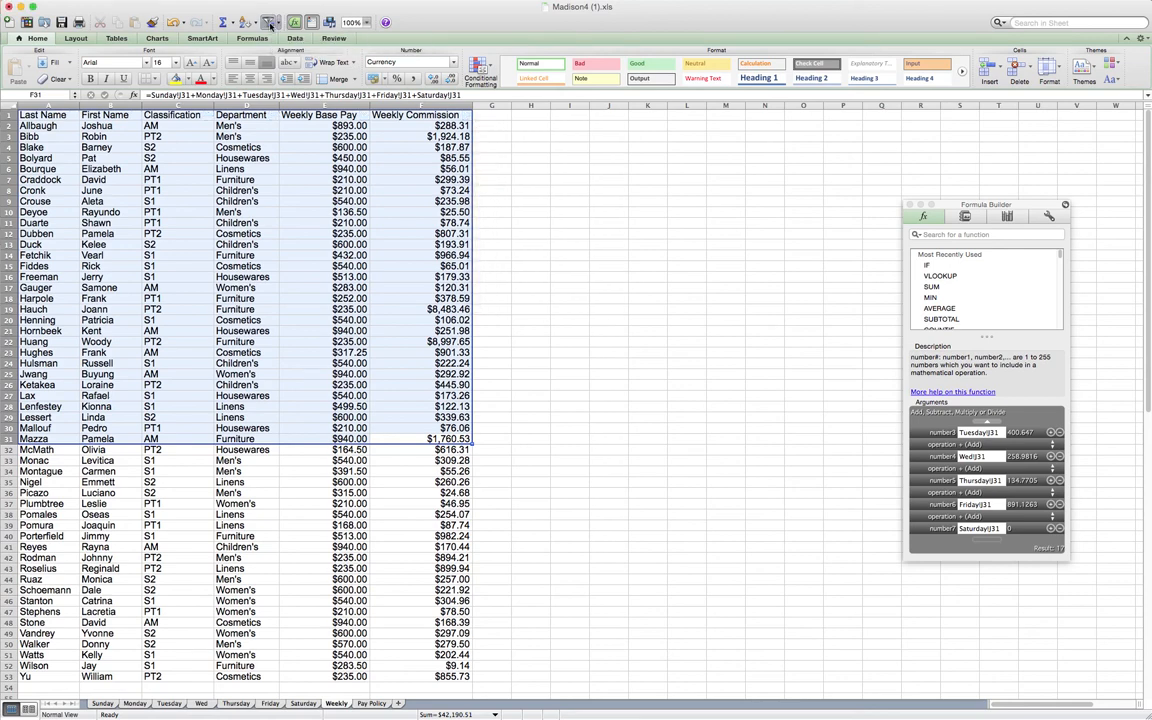
left_click(268, 22)
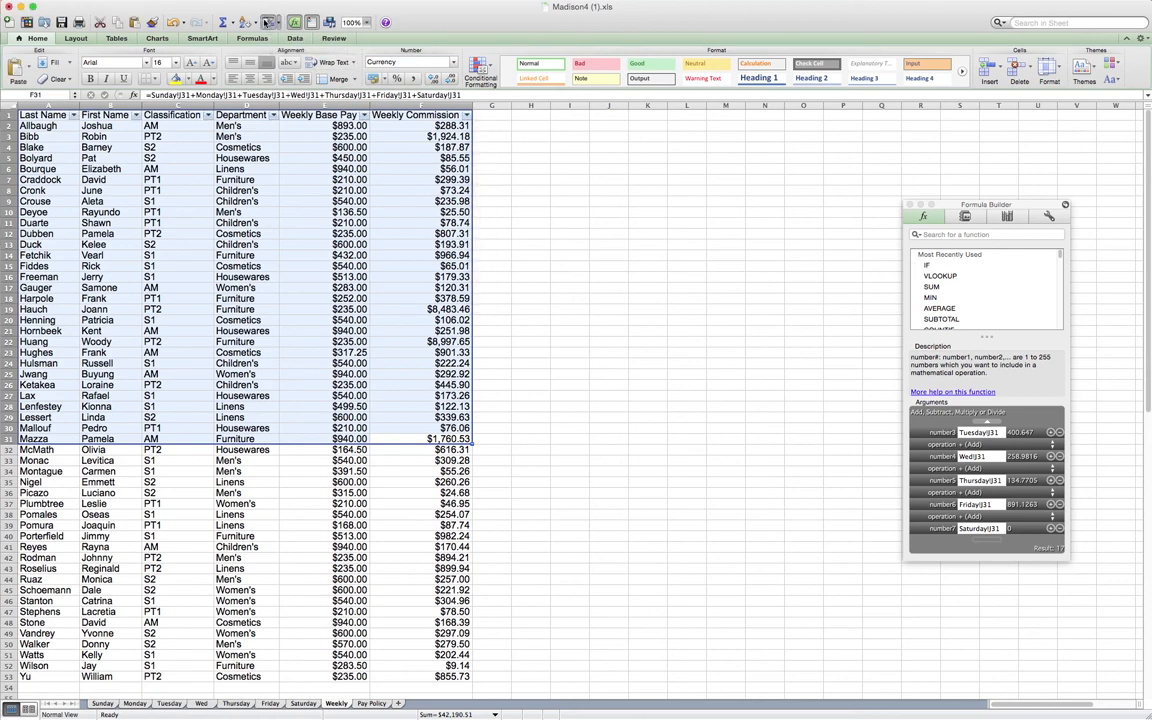
left_click(268, 22)
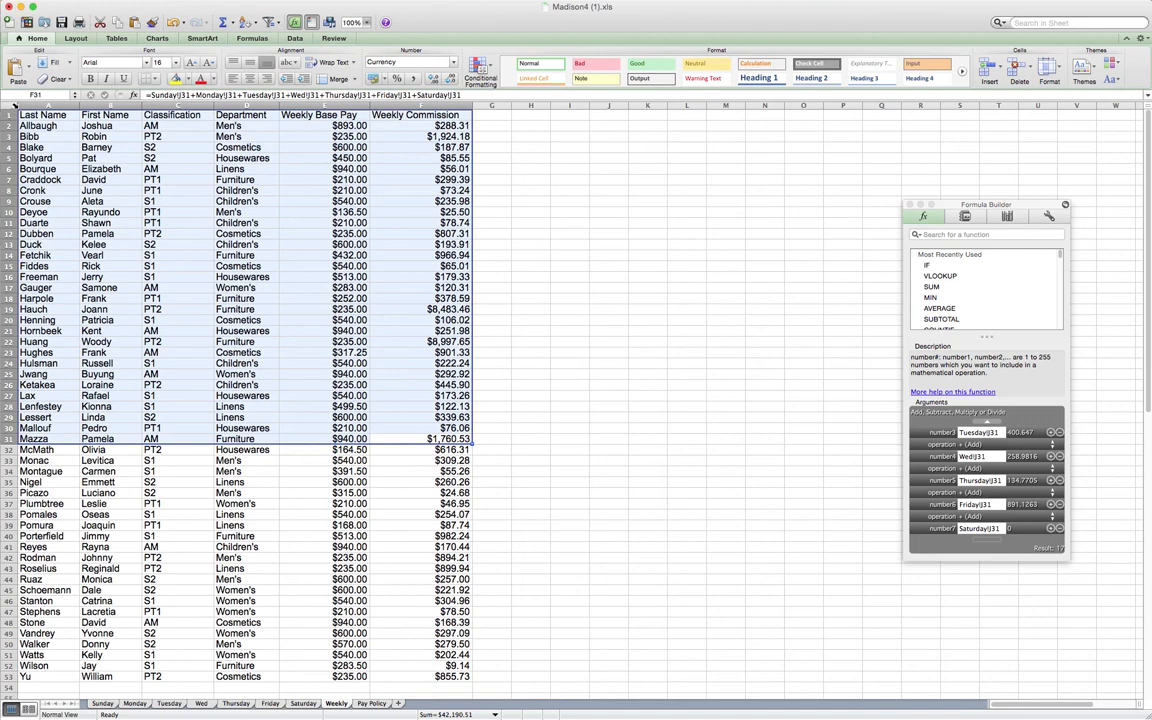
left_click(13, 104)
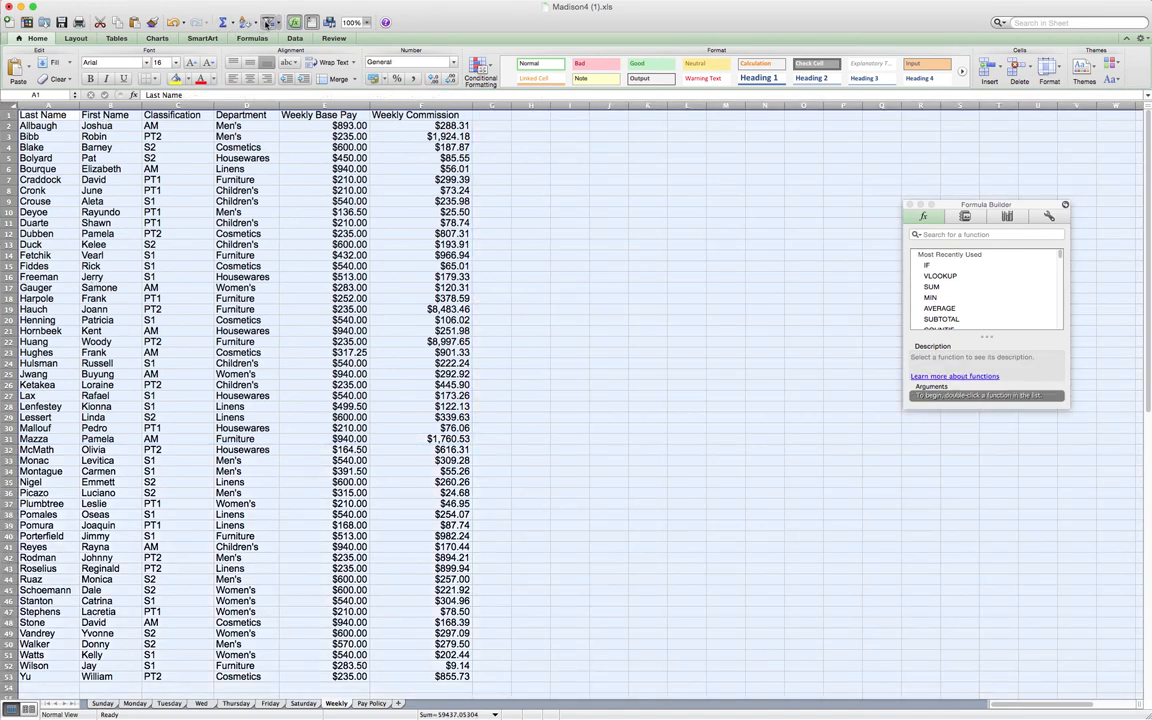
left_click(268, 22)
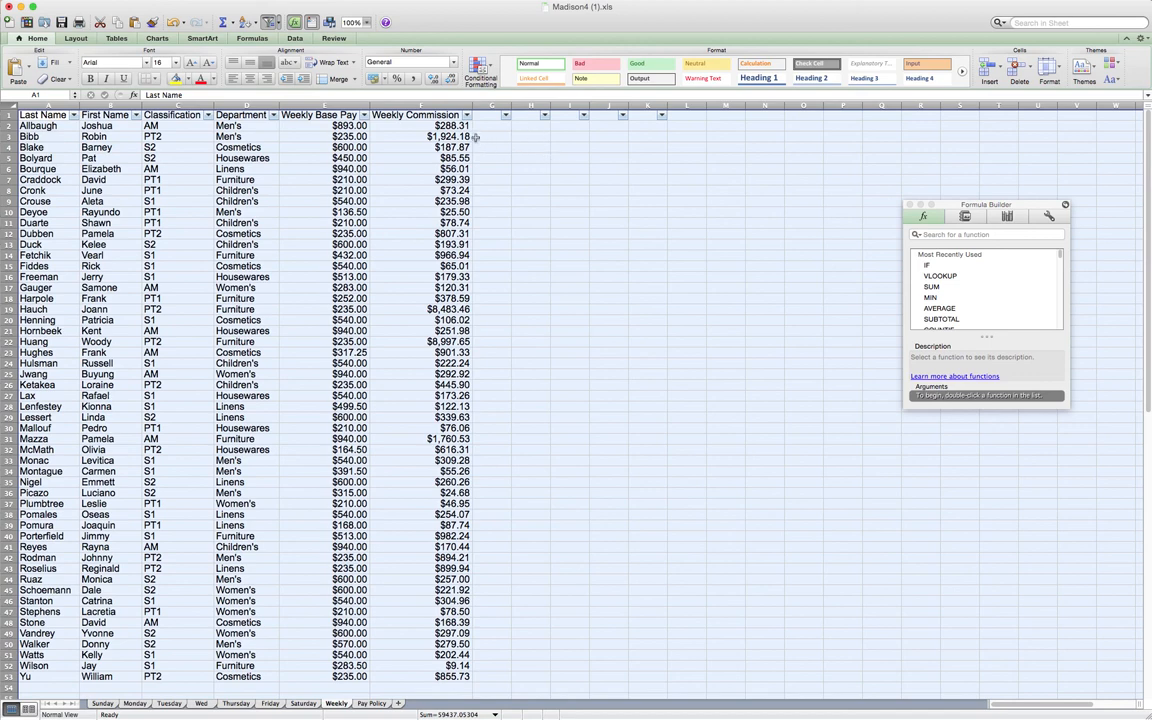
left_click(447, 116)
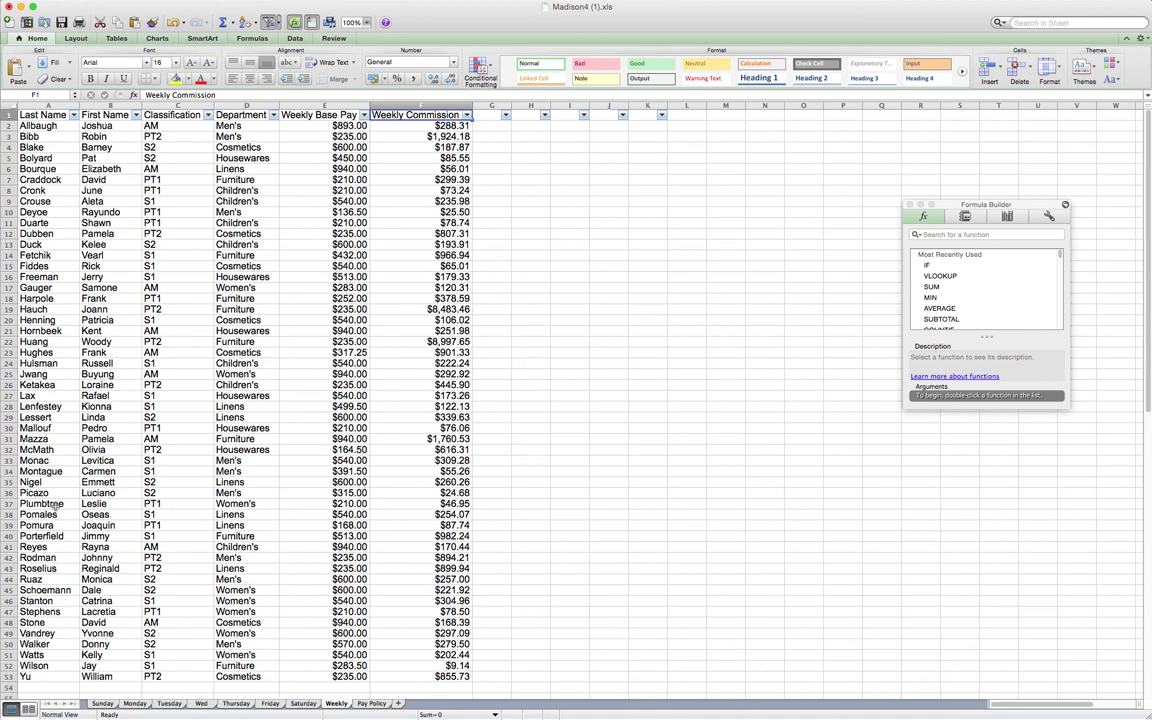
key("super+Tab")
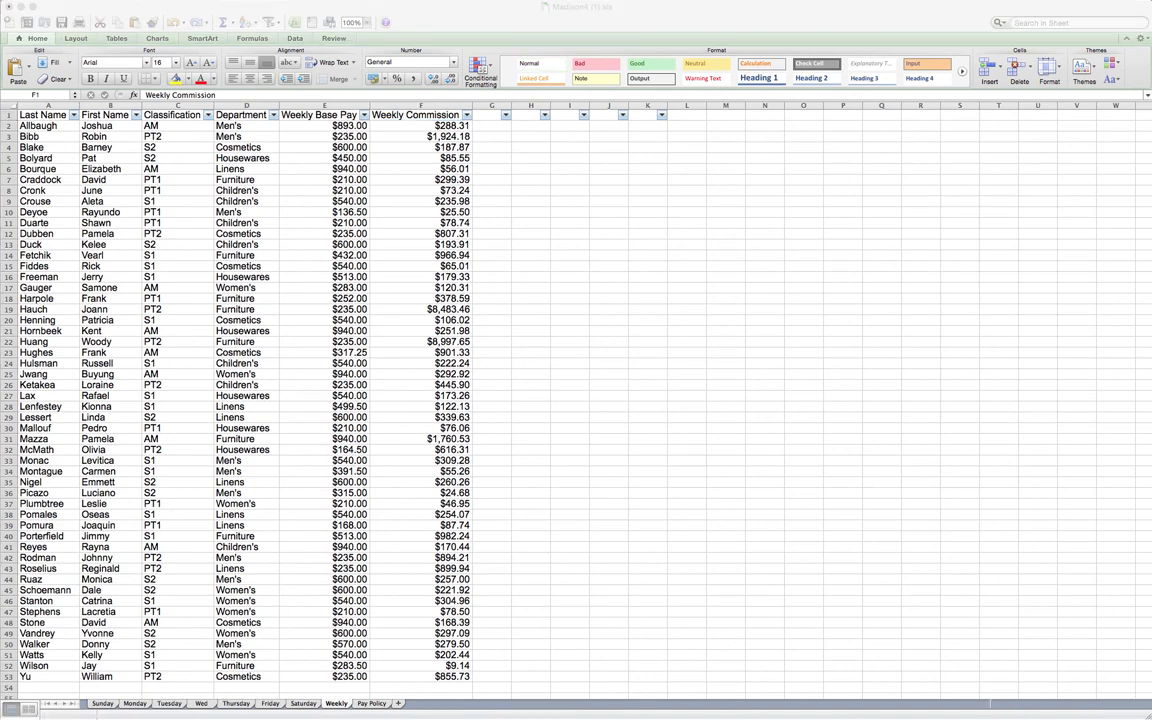